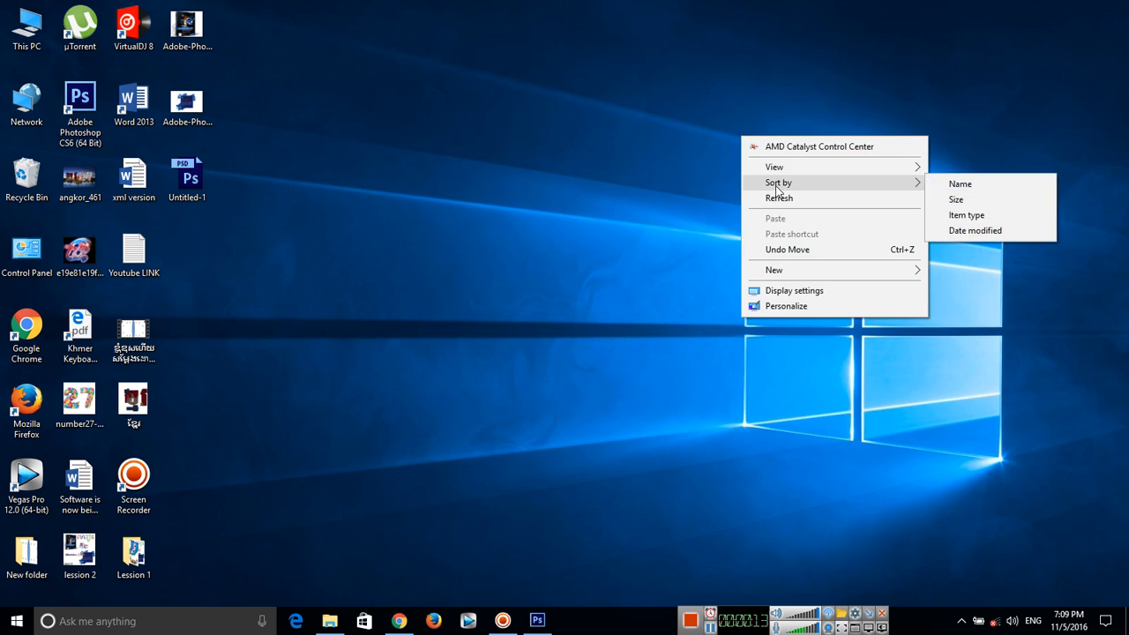
Open the Lession 1 folder on the desktop and view its Untitled-1 image full size.
left_click(767, 198)
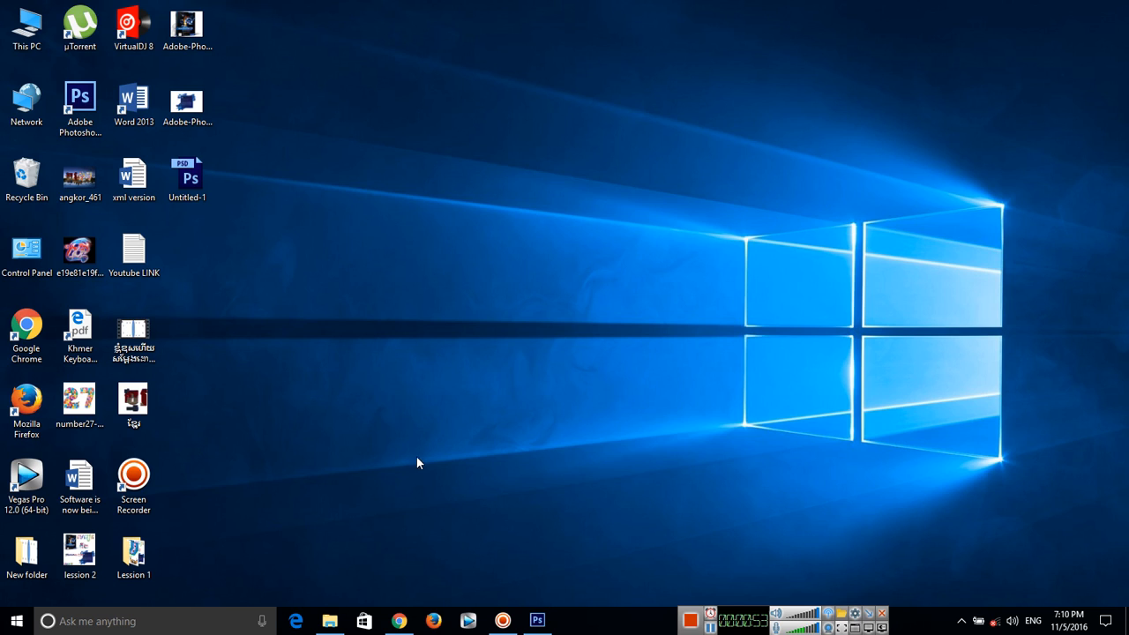
double_click(134, 554)
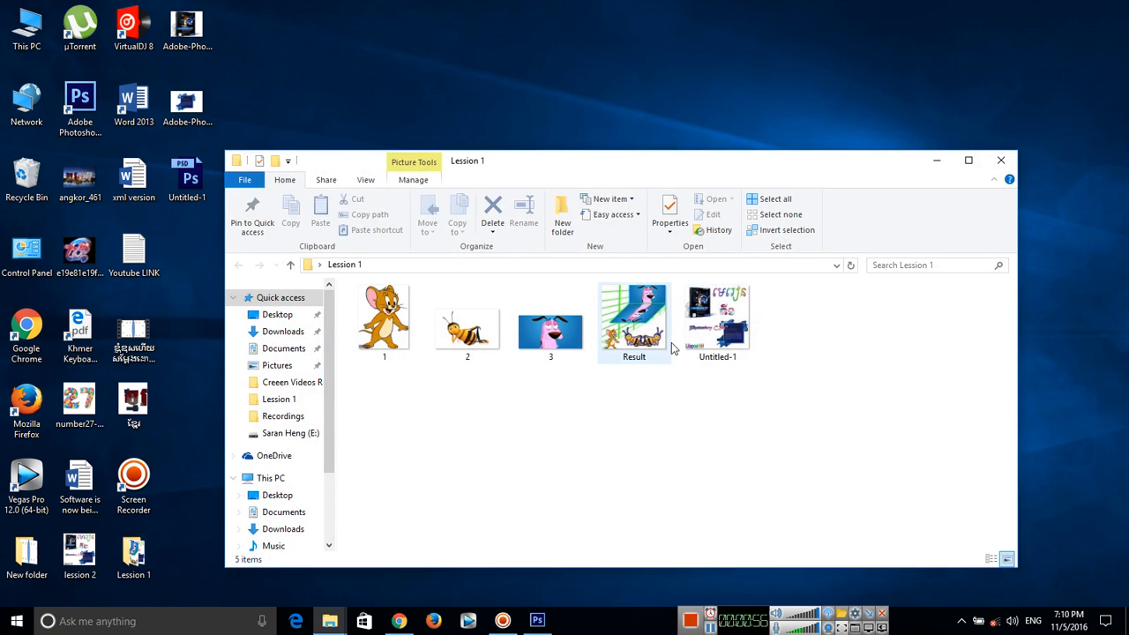
double_click(705, 333)
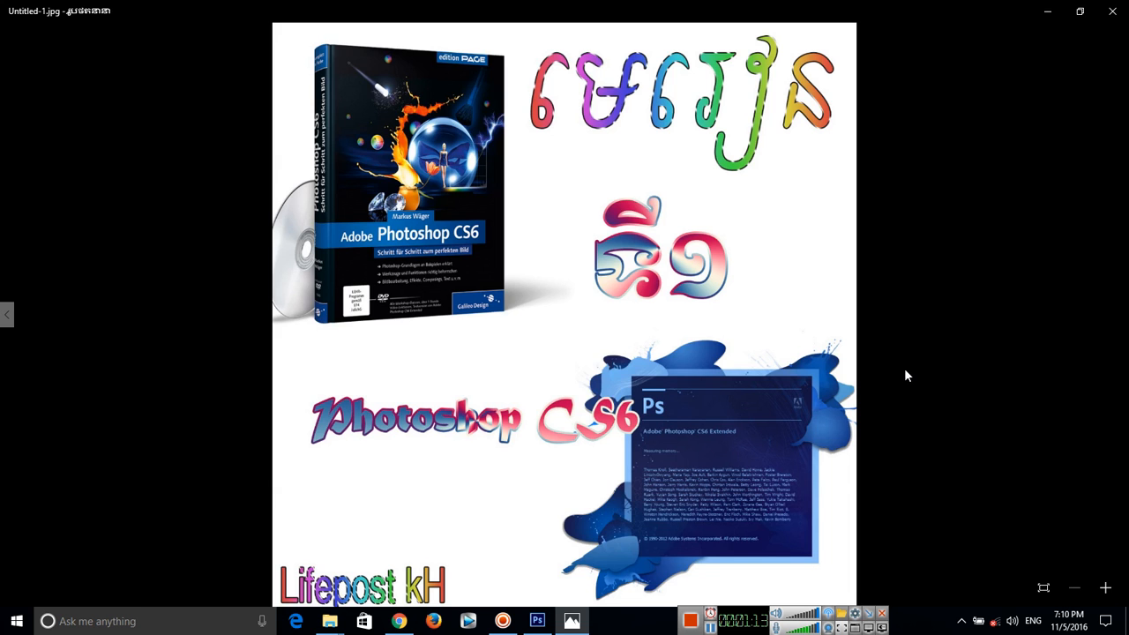
left_click(1112, 10)
View images 1, 2, 3 and Result from the Lession 1 folder one after another.
double_click(372, 346)
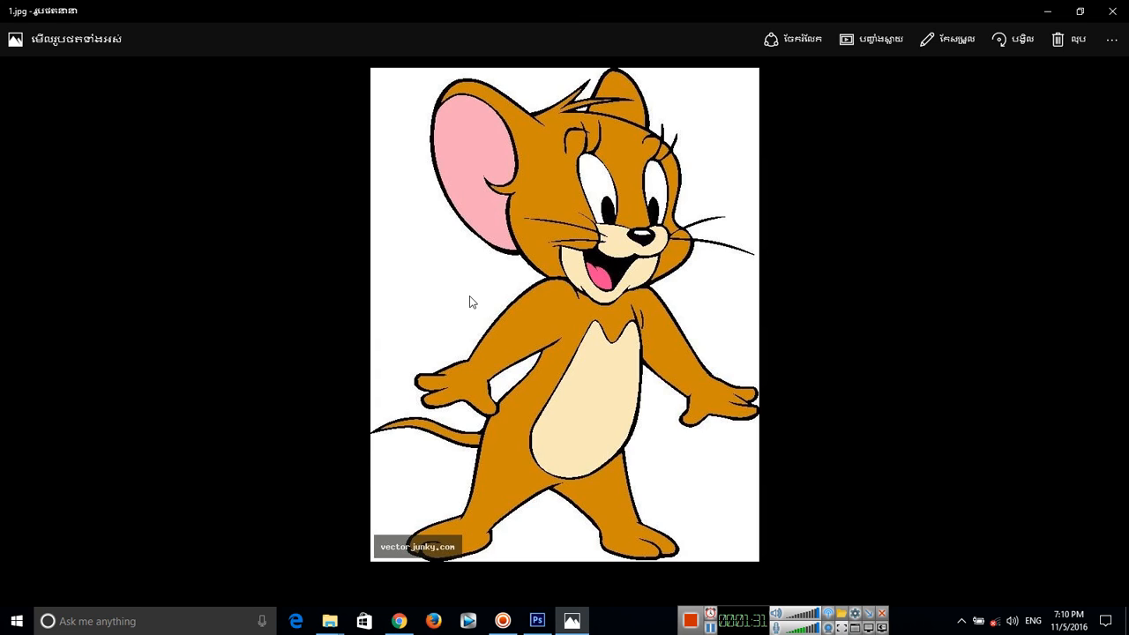
key("Right")
key("Right")
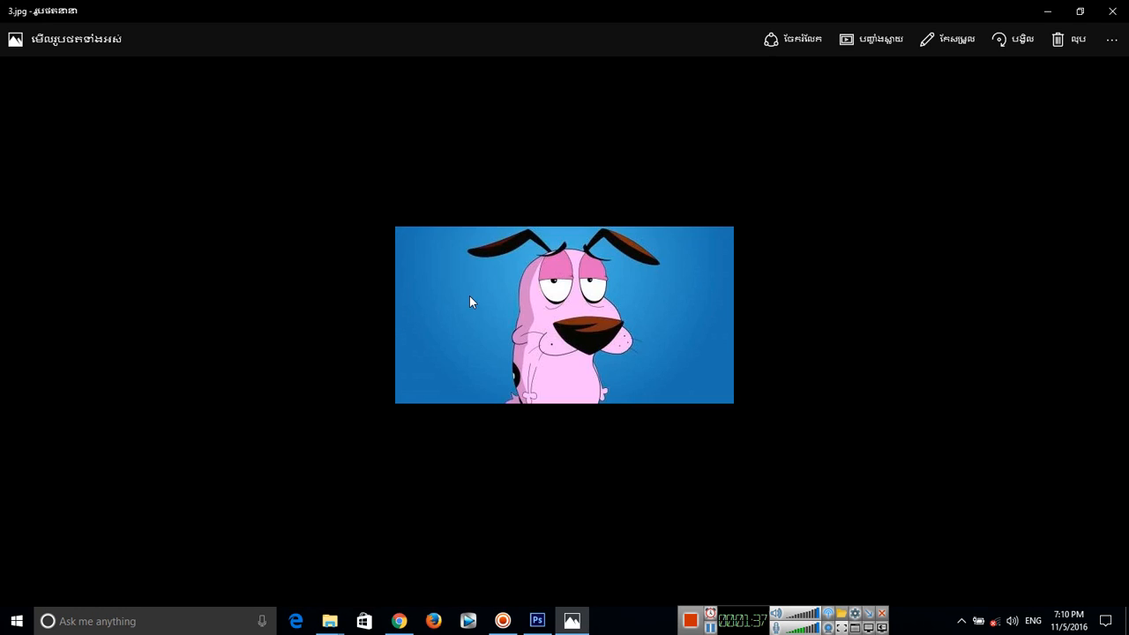
key("Right")
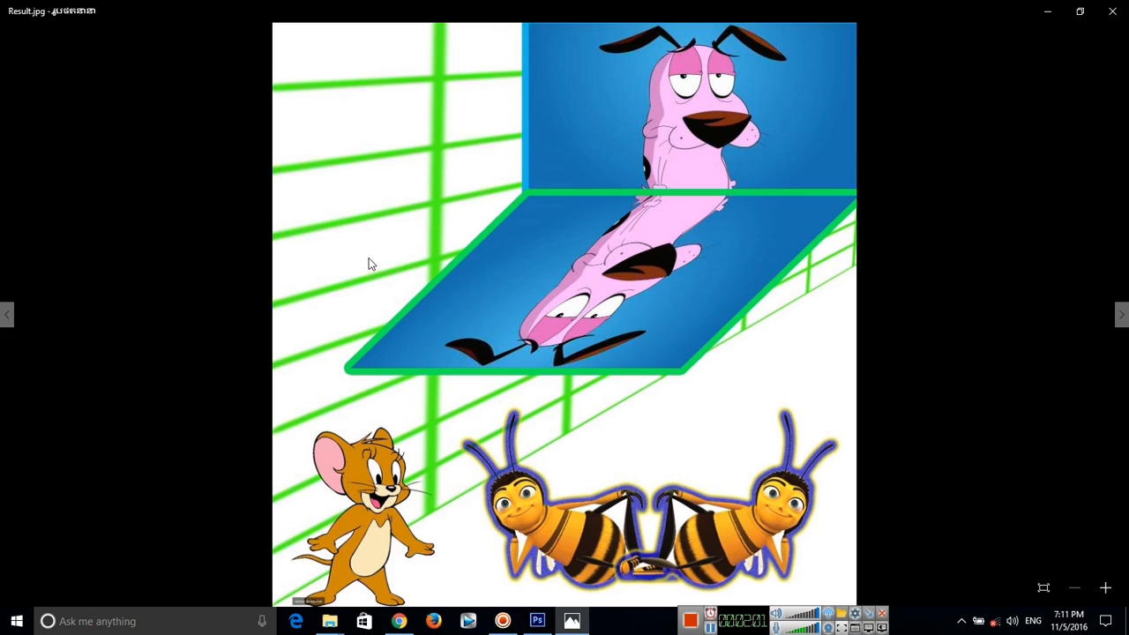
left_click(537, 621)
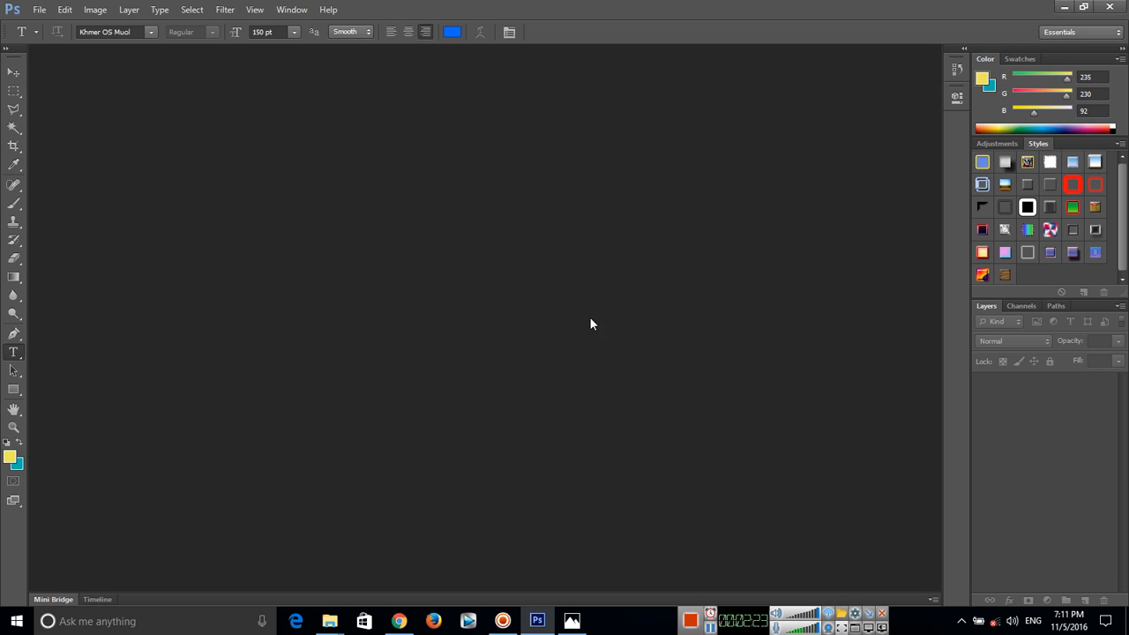
left_click(538, 621)
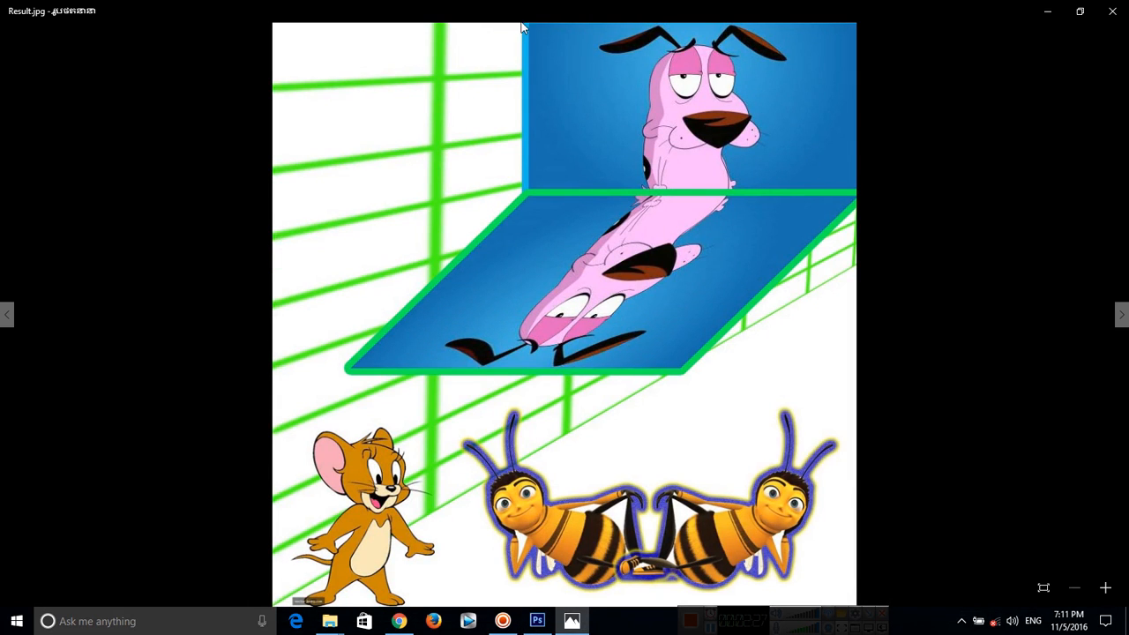
Bring images 1, 2 and 3 from the Lession 1 folder into Photoshop as separate documents.
left_click(1050, 13)
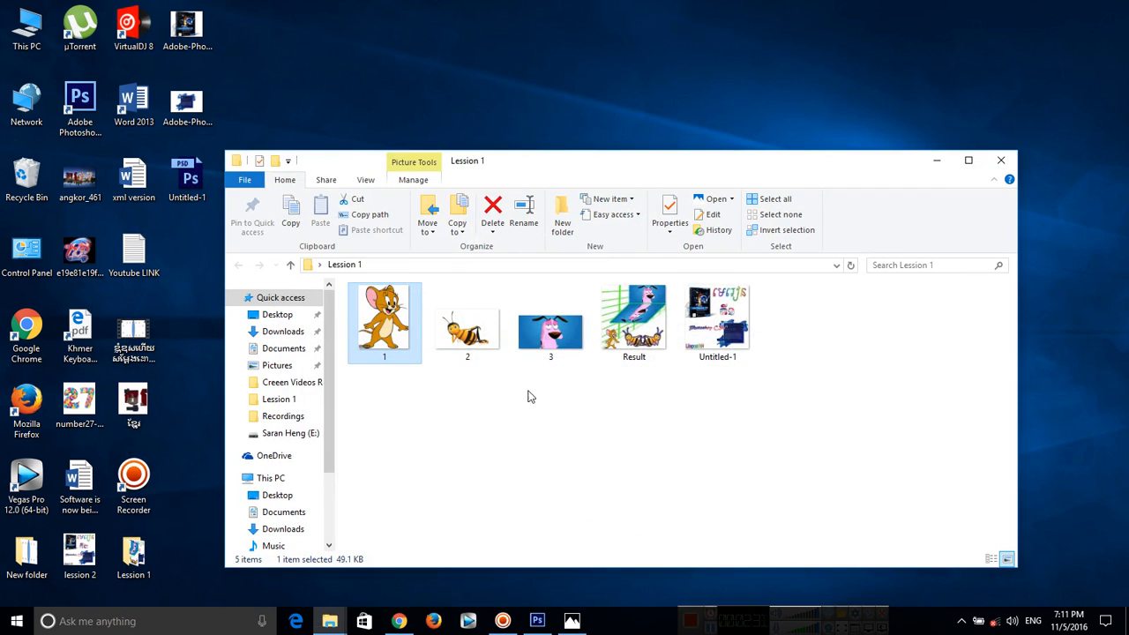
left_click(532, 344)
left_click(383, 353)
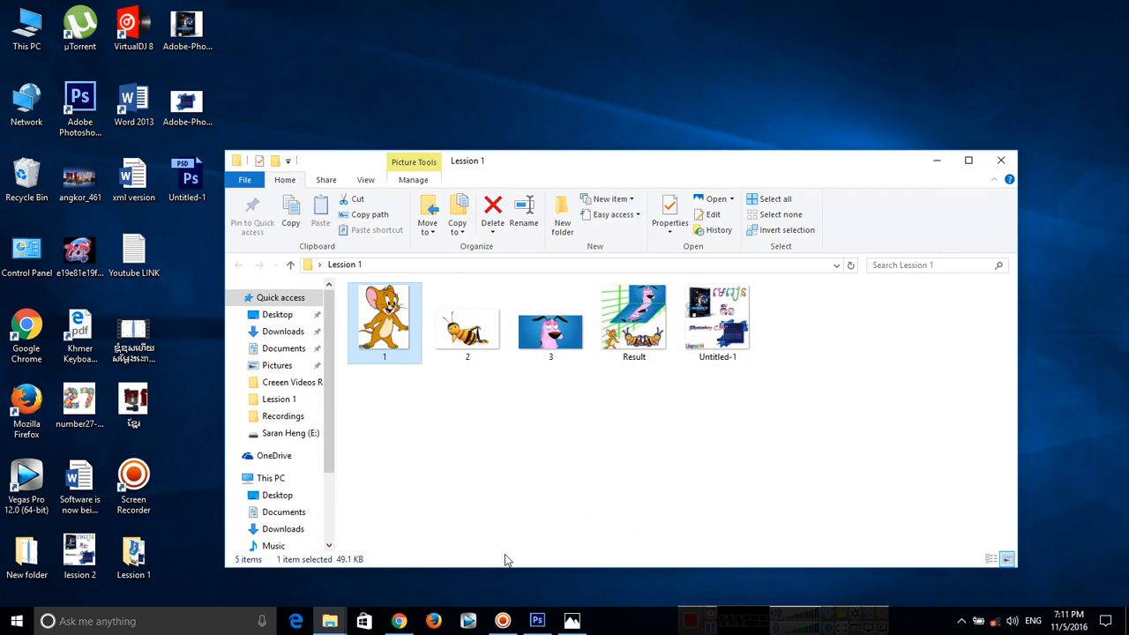
left_click(536, 623)
left_click(536, 623)
left_click_drag(366, 394, 408, 265)
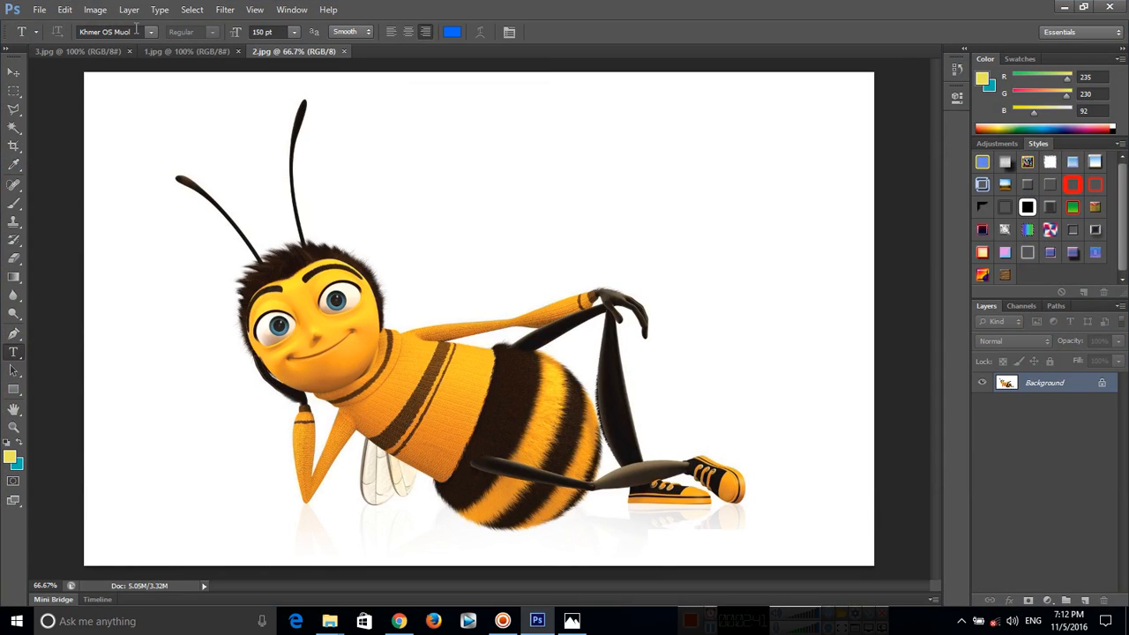
Look through the open documents 1.jpg, 2.jpg and 3.jpg and compare them with the Result image in the photo viewer.
left_click(184, 50)
left_click(98, 52)
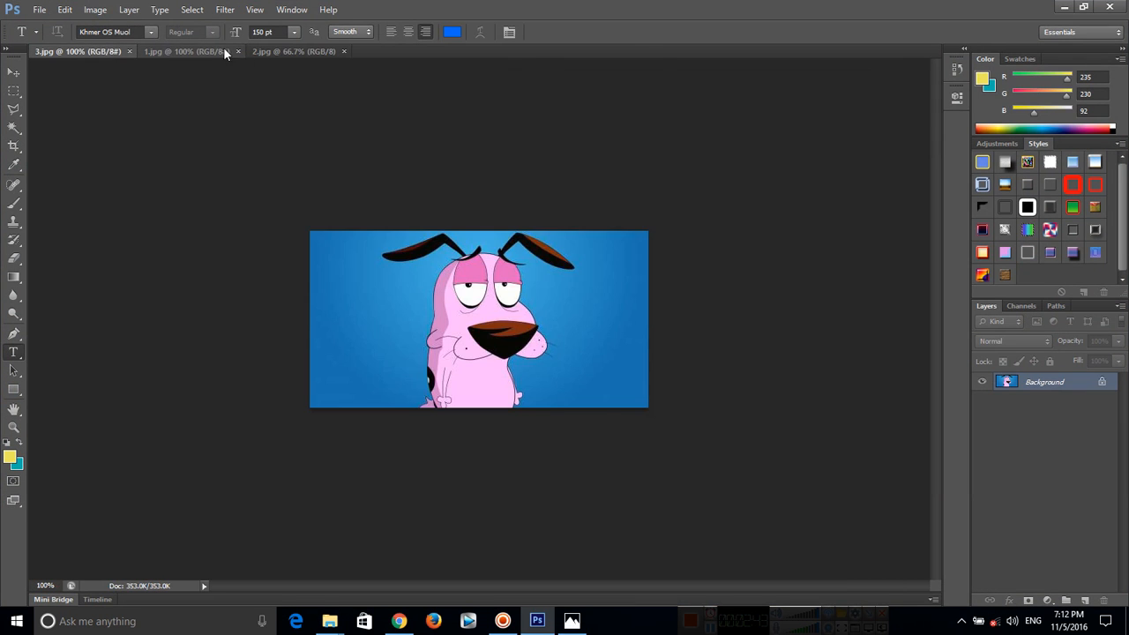
left_click(289, 52)
left_click(190, 52)
left_click(90, 52)
left_click(304, 53)
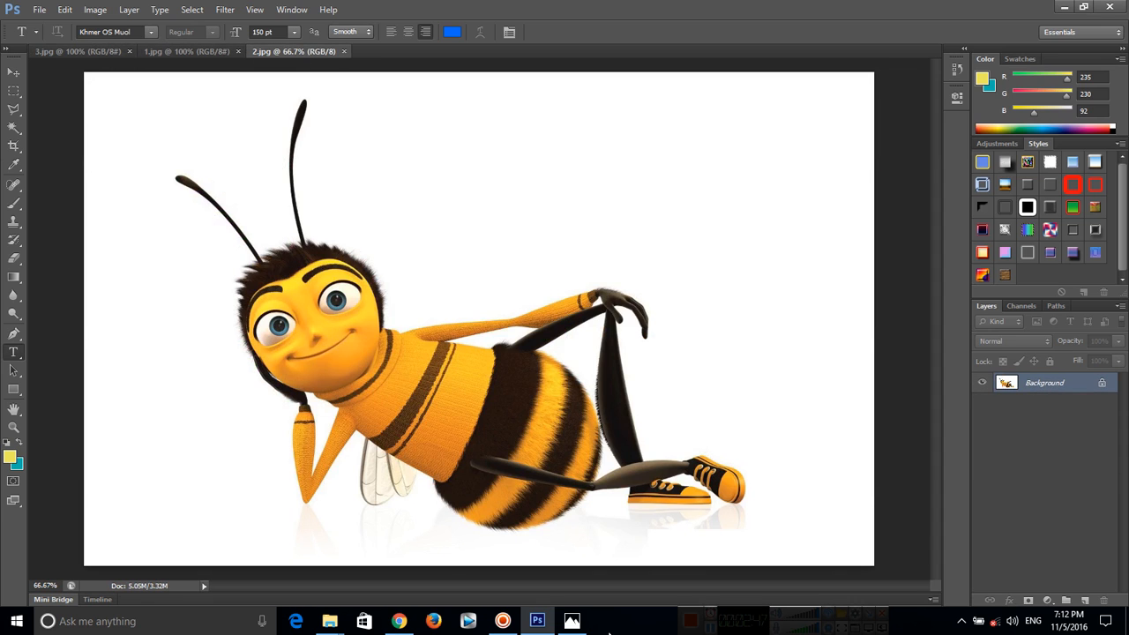
left_click(572, 623)
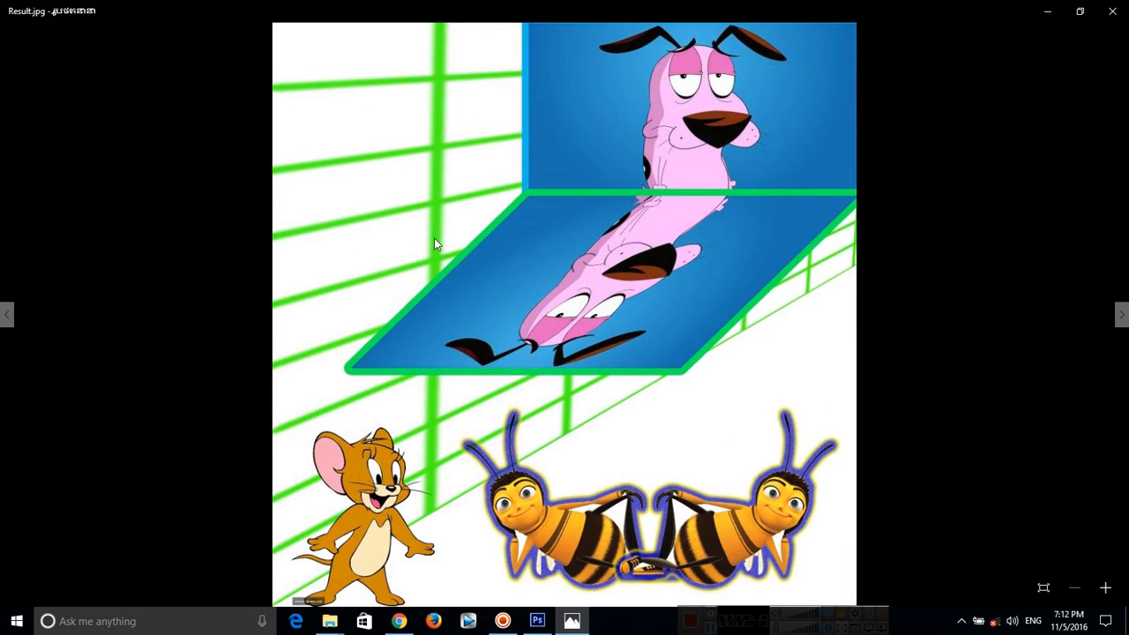
left_click(538, 621)
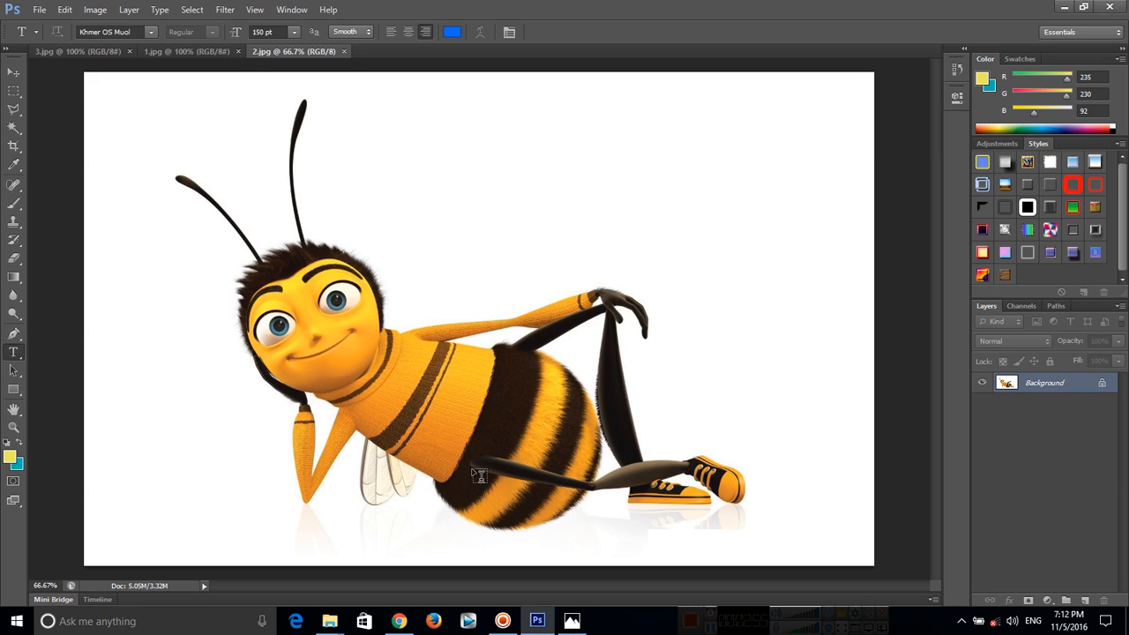
Open Notepad and write the heading "For Create Background".
left_click(16, 621)
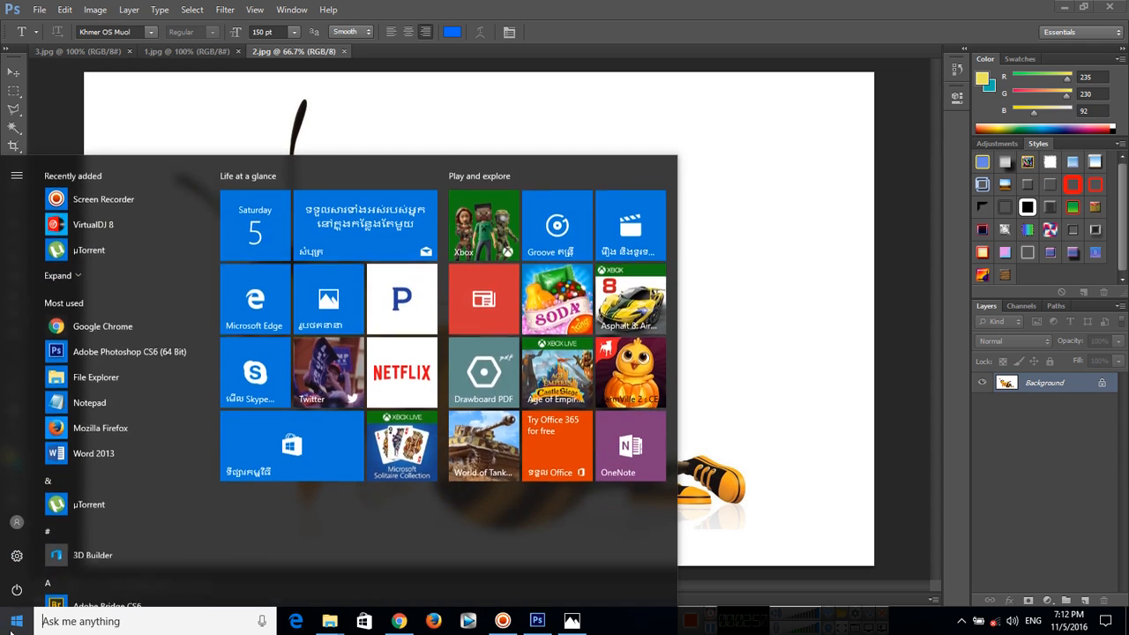
type("notw")
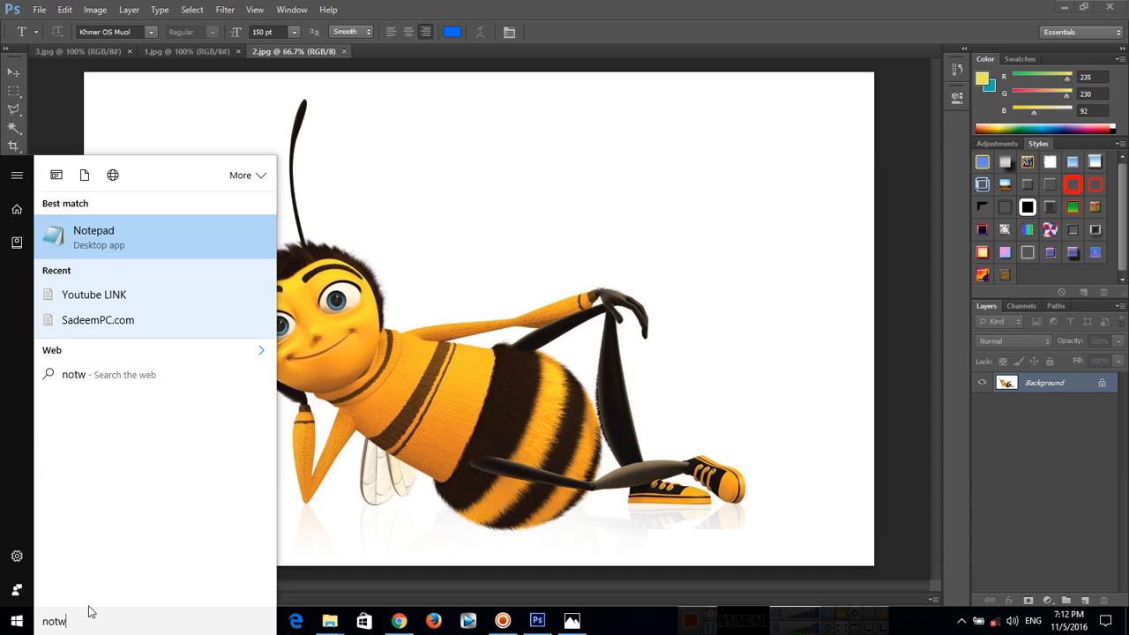
key("Return")
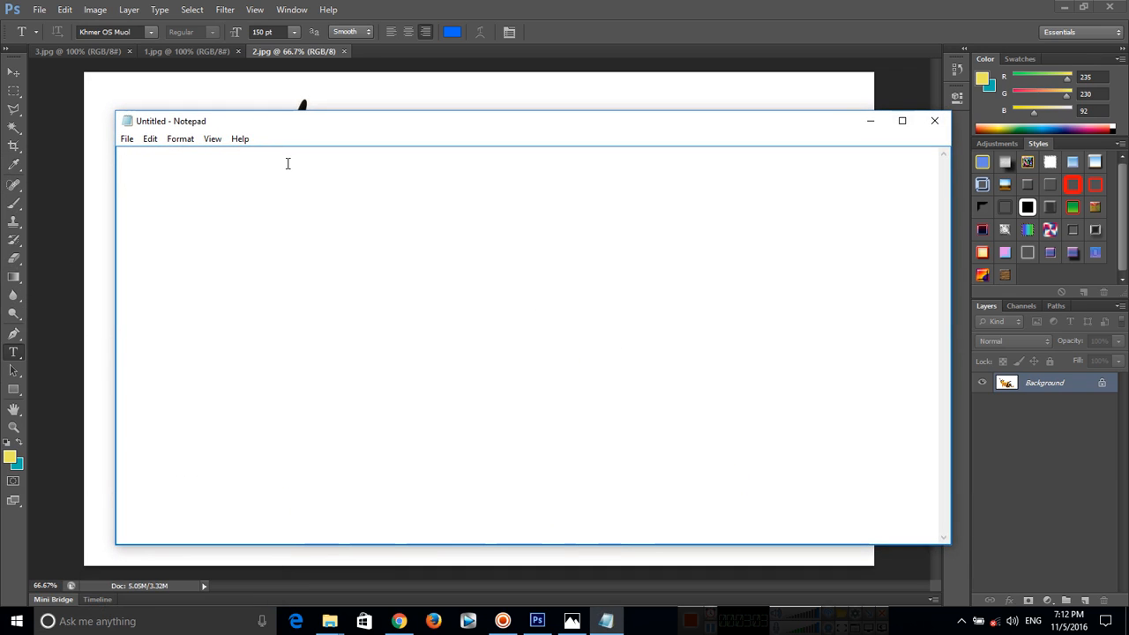
type("For Create Bacj")
key("BackSpace")
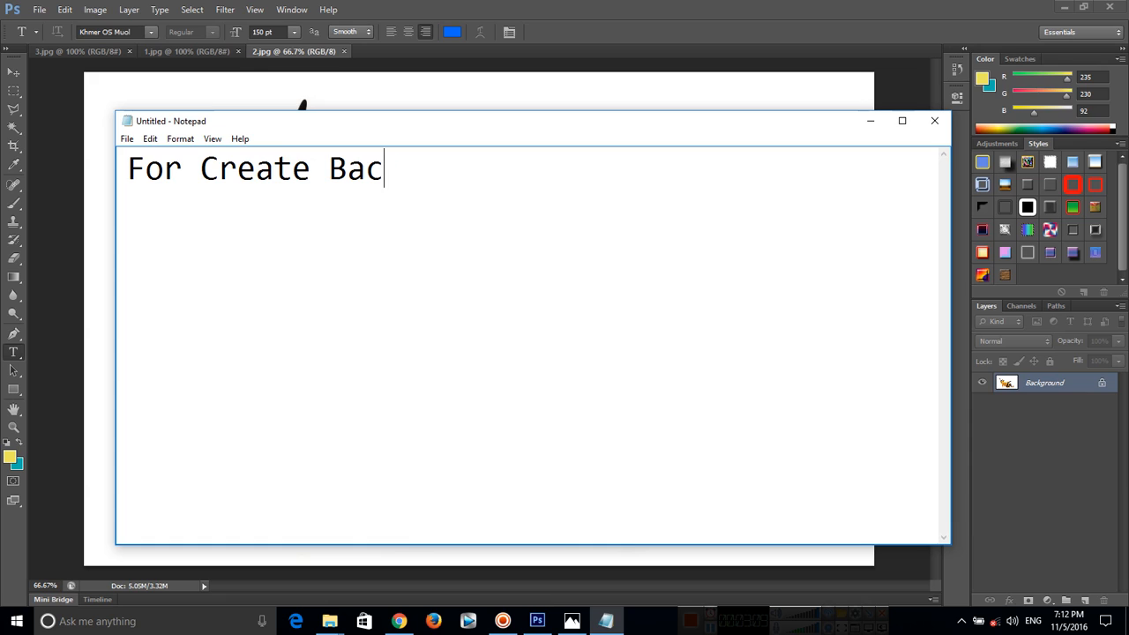
type("kgreo")
key("BackSpace")
type("ound")
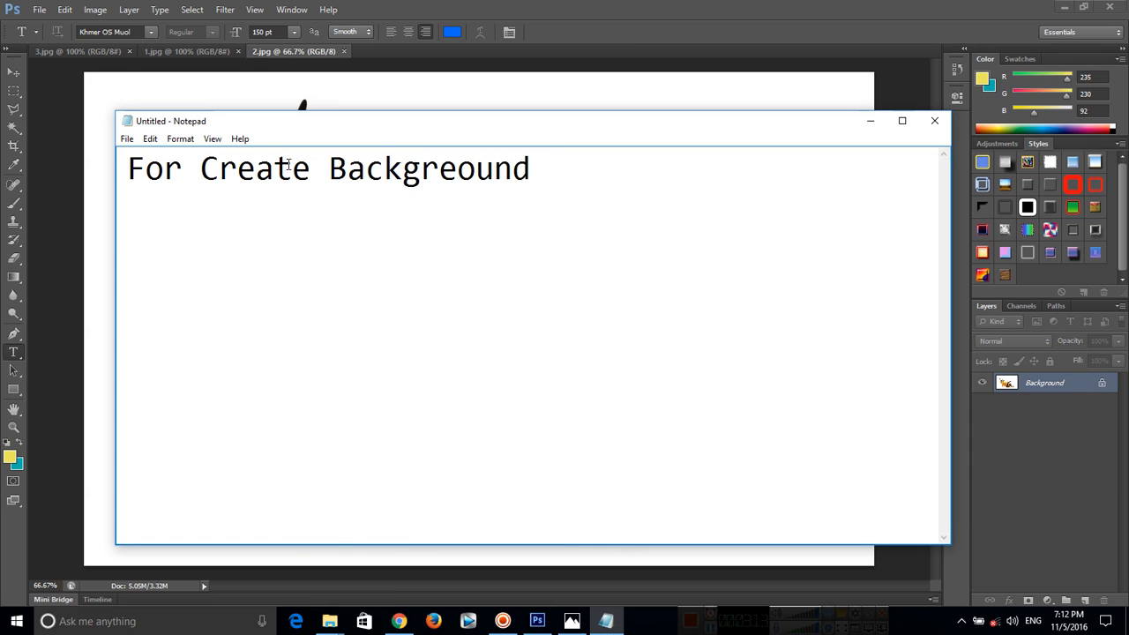
left_click(455, 164)
key("BackSpace")
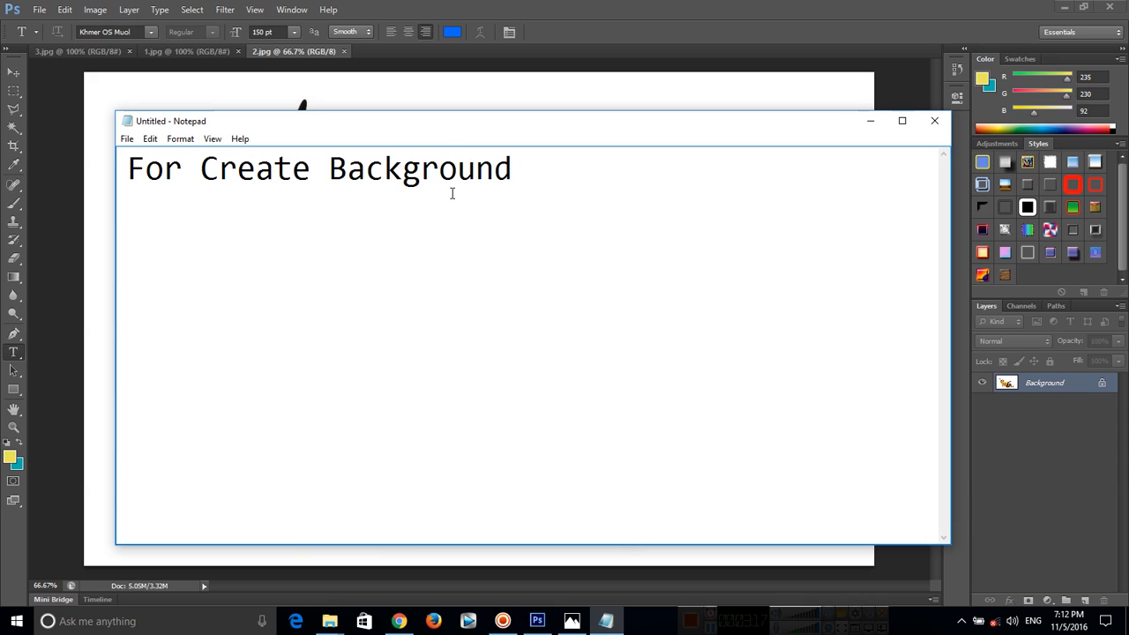
Add the line "Ctrl + N" below the heading in the note.
left_click(539, 173)
key("BackSpace")
key("Return")
type("Ctrl")
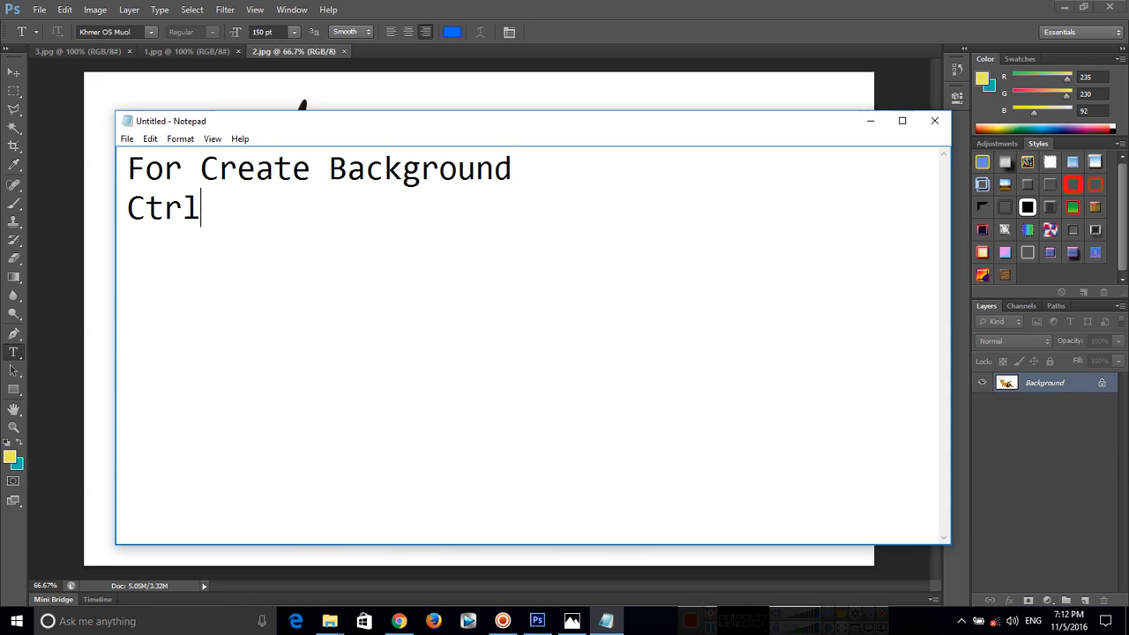
type(" + N")
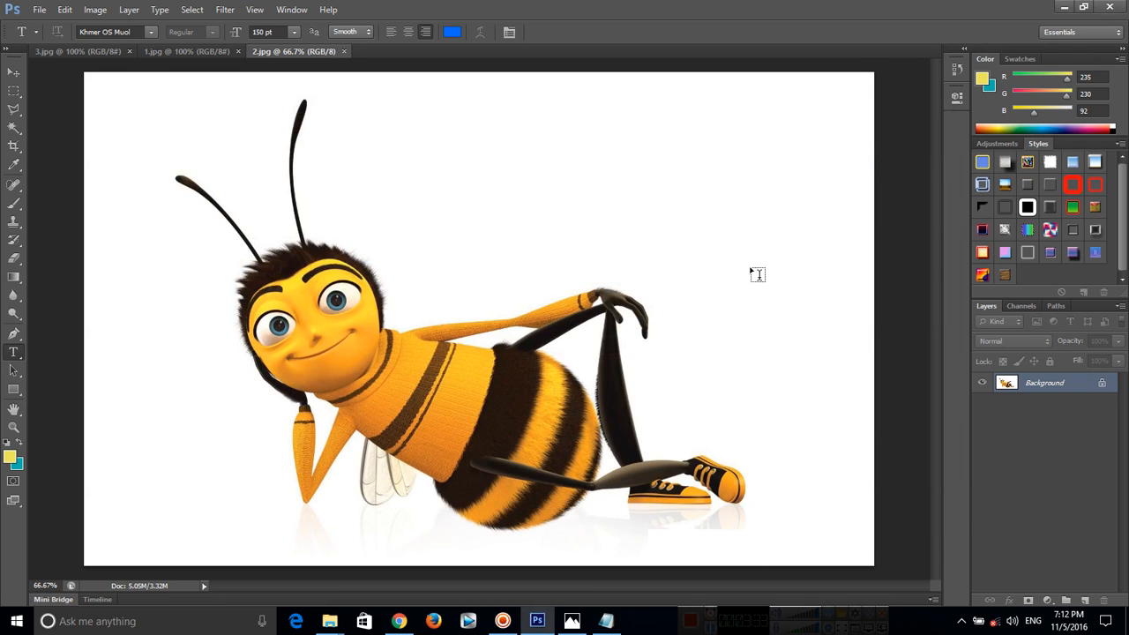
Start a new Photoshop document and name it "Background".
key("ctrl+n")
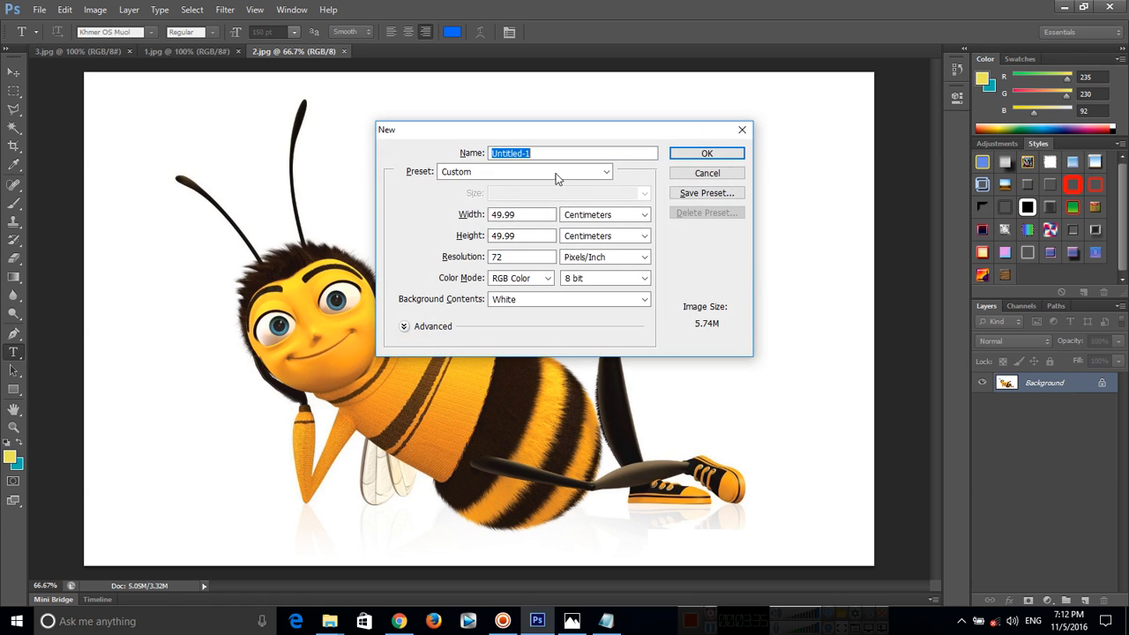
left_click(746, 129)
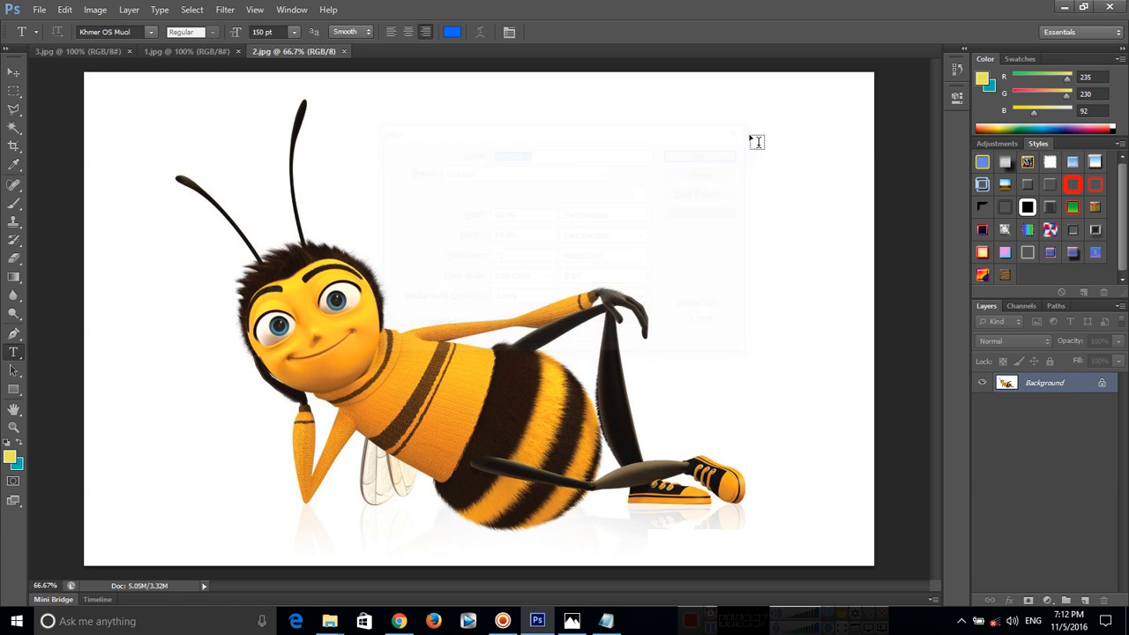
left_click(39, 10)
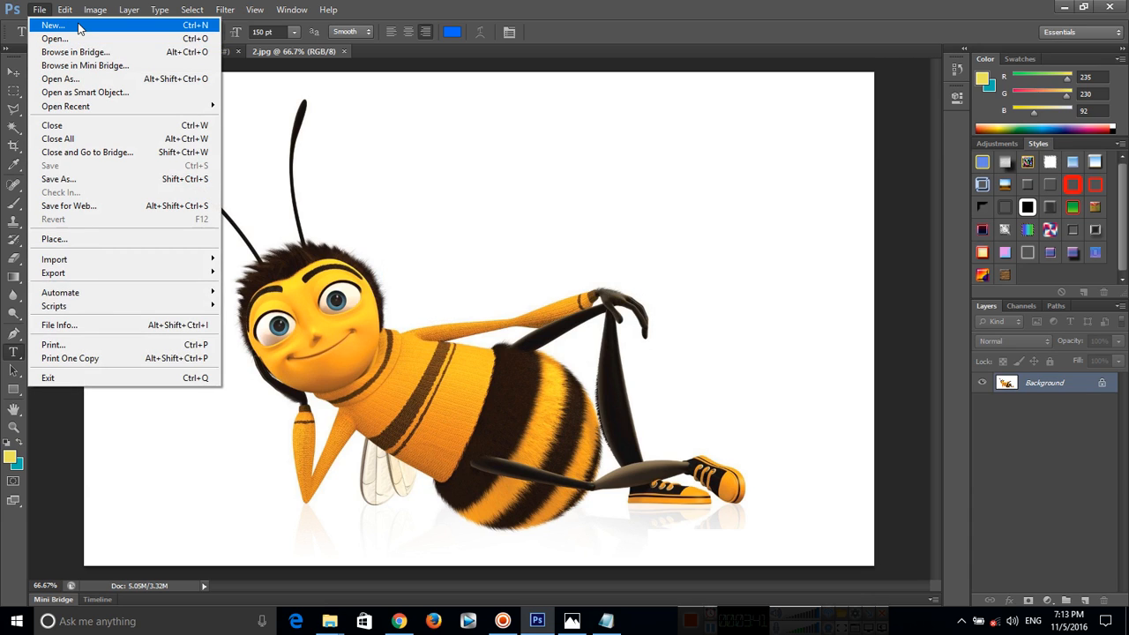
left_click(78, 27)
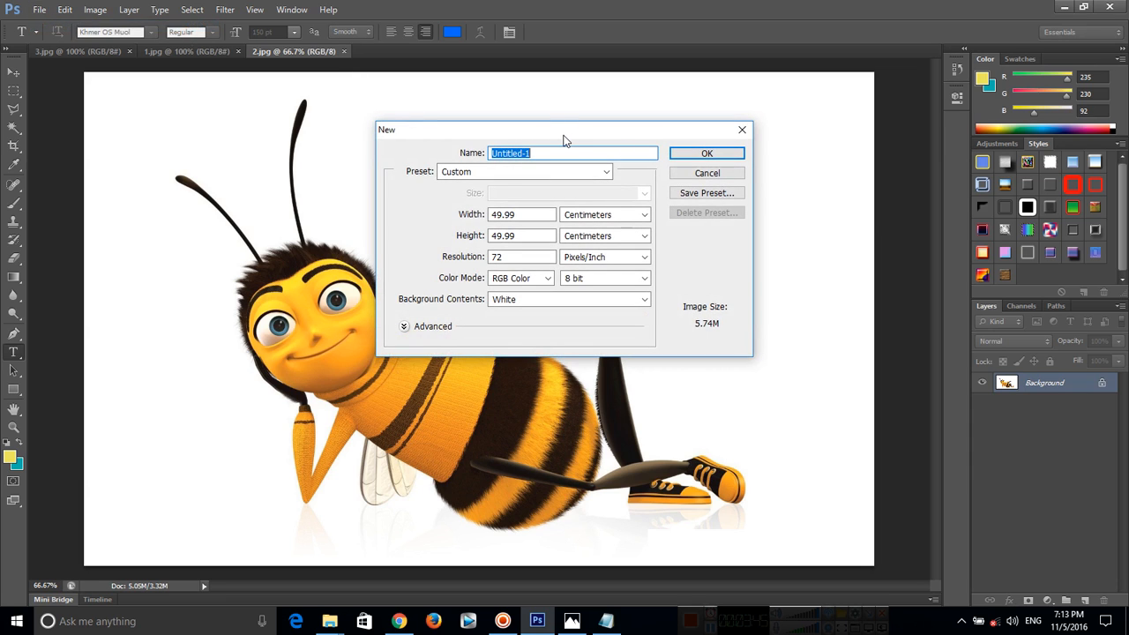
type("Background")
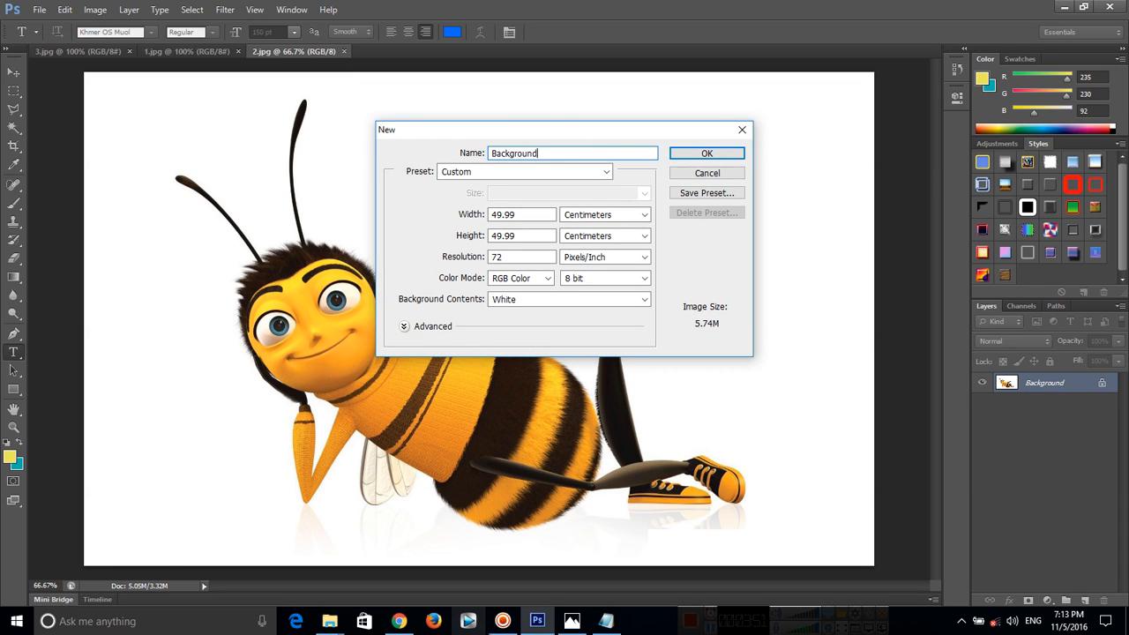
Check the Result image again and examine the preset and width unit choices for the new document.
left_click(606, 621)
left_click(571, 626)
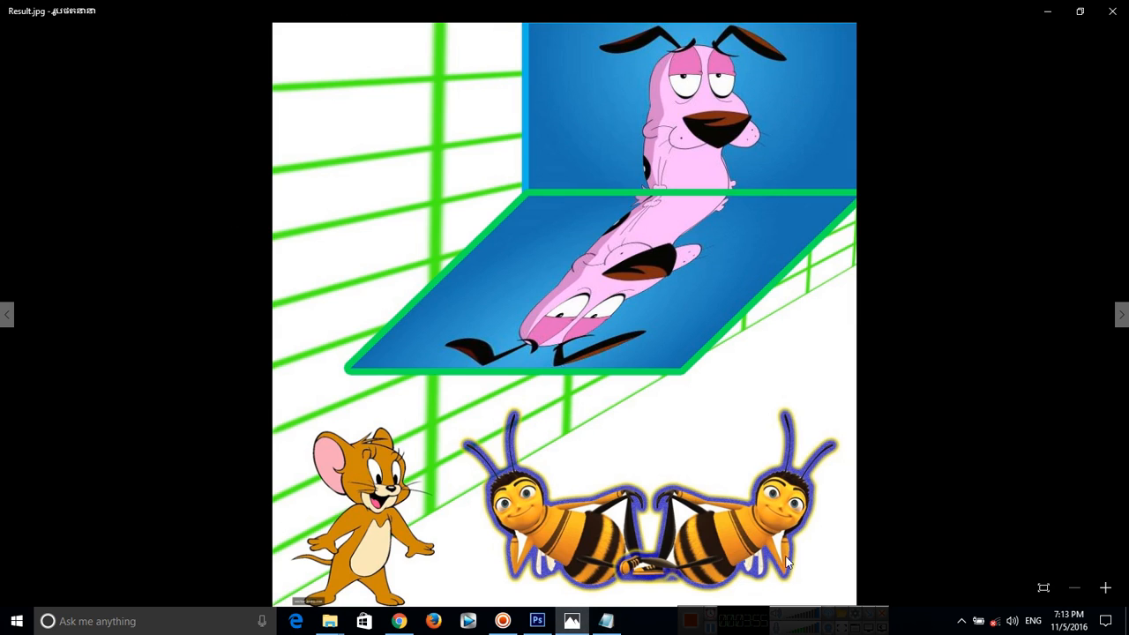
left_click(537, 621)
left_click(573, 172)
left_click(572, 171)
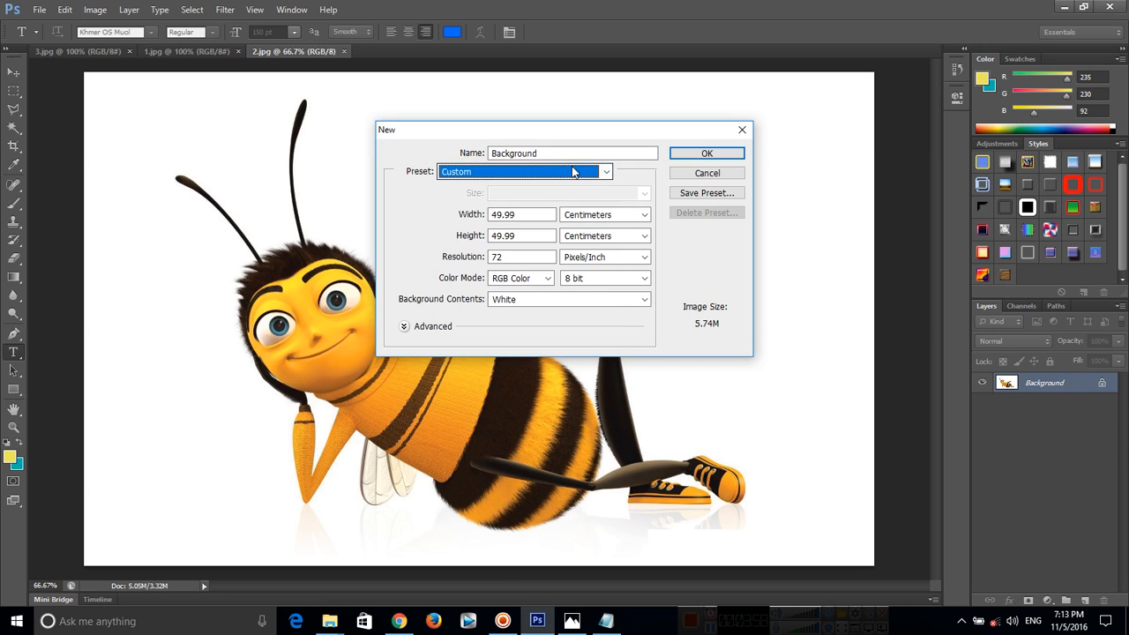
left_click(619, 216)
left_click(616, 218)
left_click(616, 219)
left_click(615, 219)
Set the new document's width and height to 50 centimeters each.
left_click(483, 216)
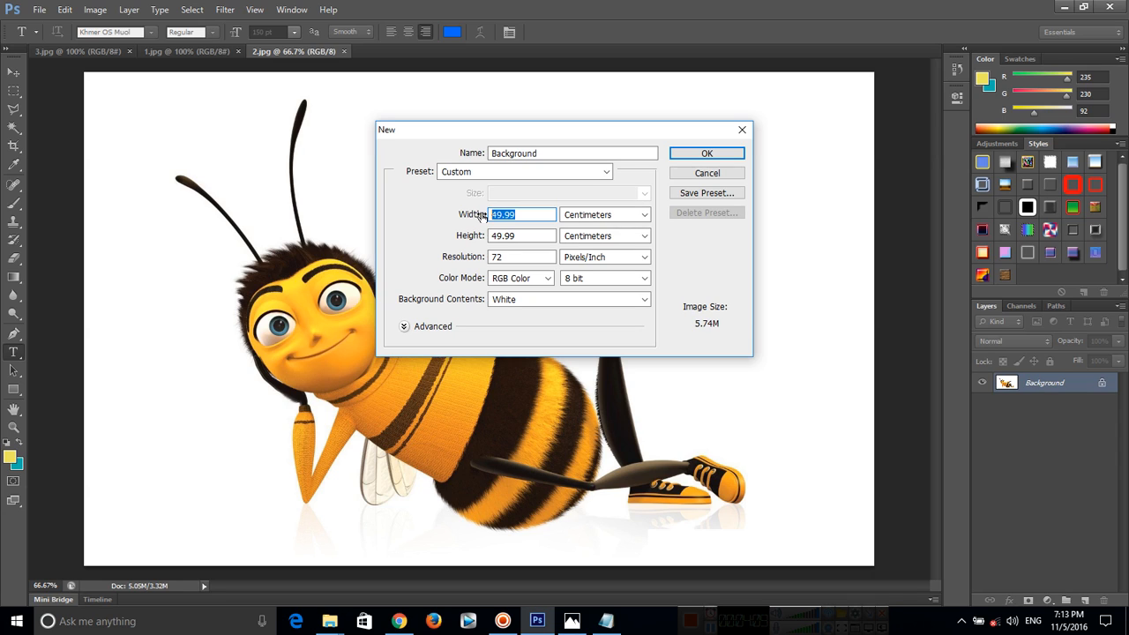
key("alt+shift")
key("alt+shift")
key("alt+shift")
type("50")
key("Tab")
type("50")
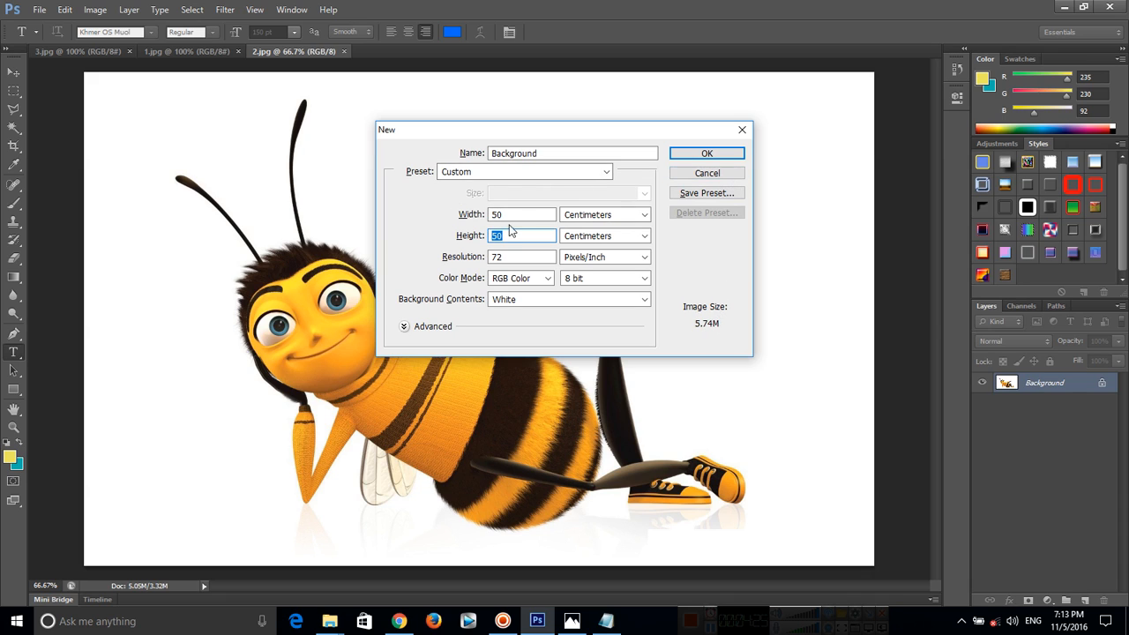
Check the width unit and try a width of 500 centimeters for the new document.
left_click(598, 216)
left_click(598, 219)
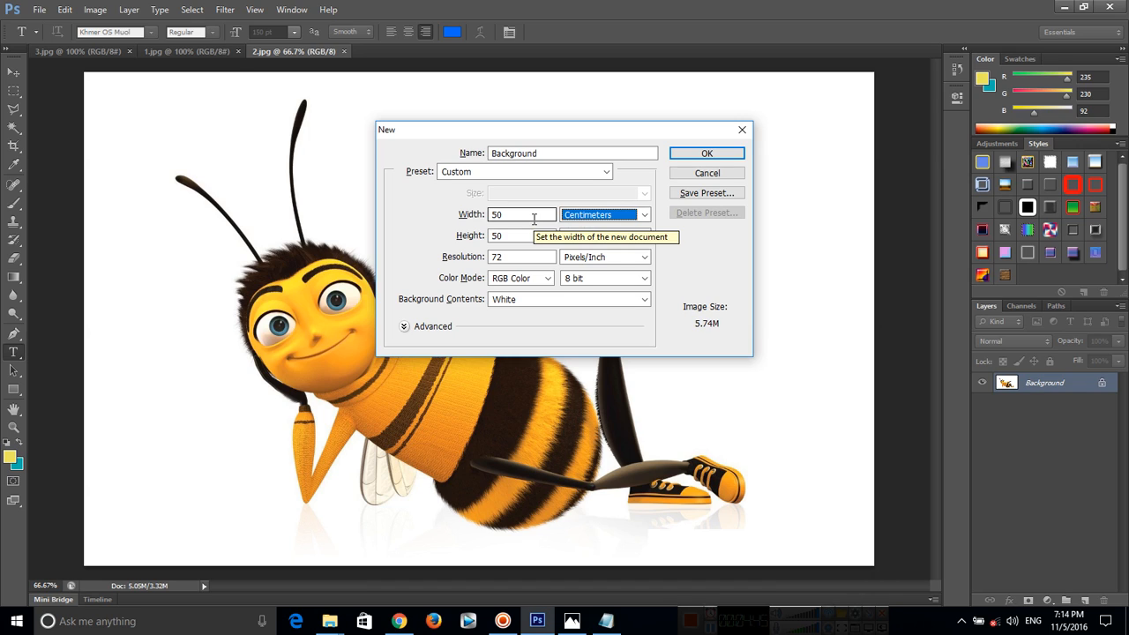
left_click(533, 219)
type("0")
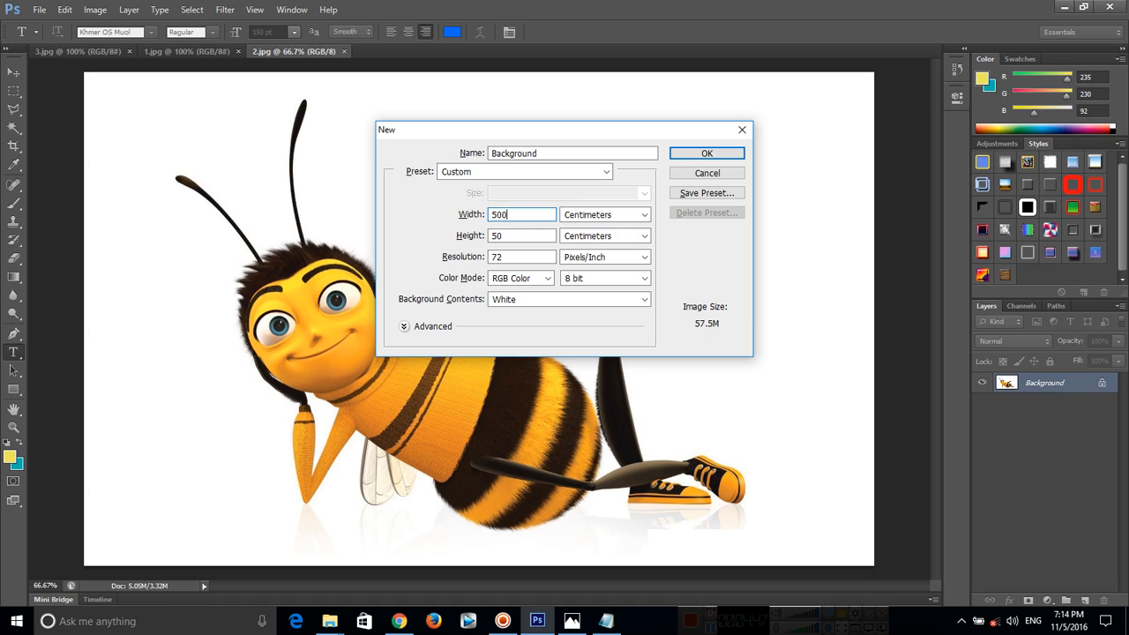
type("0")
key("BackSpace")
Create the Background document with the entered 50 by 50 centimeter size.
left_click(708, 153)
left_click(503, 621)
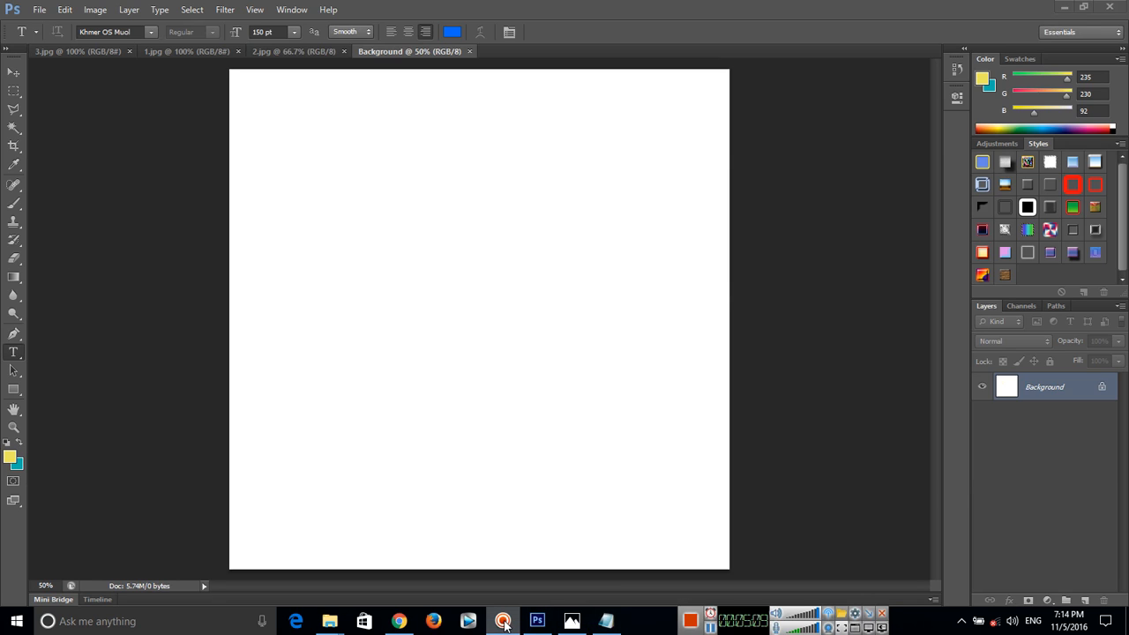
Look over the Result image once more and return to the blank Background document in Photoshop.
left_click(503, 621)
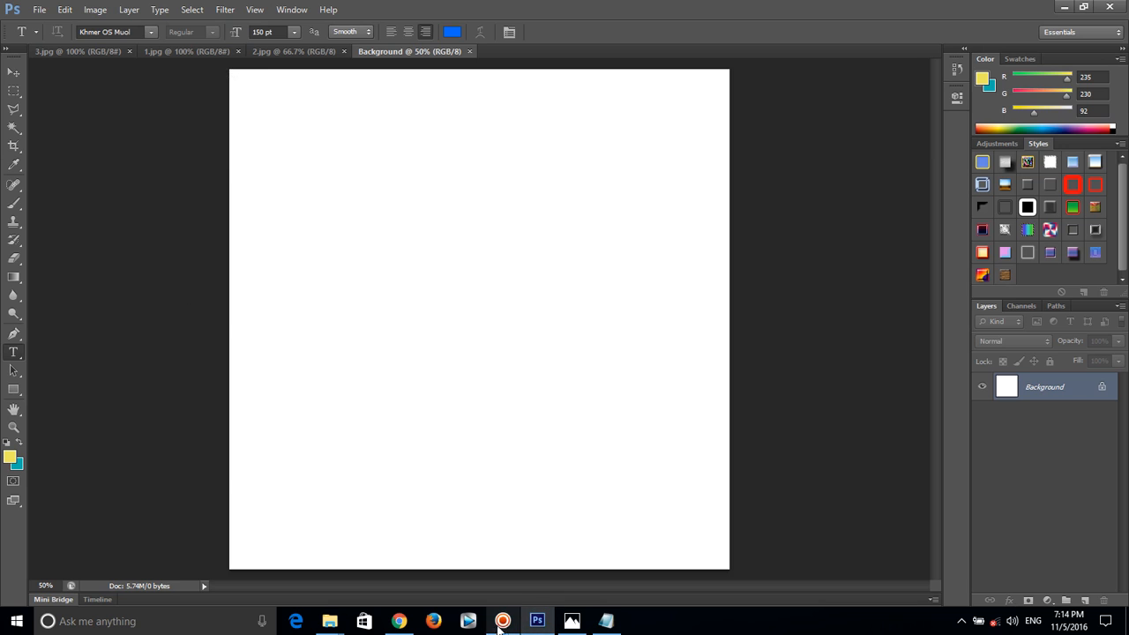
left_click(571, 621)
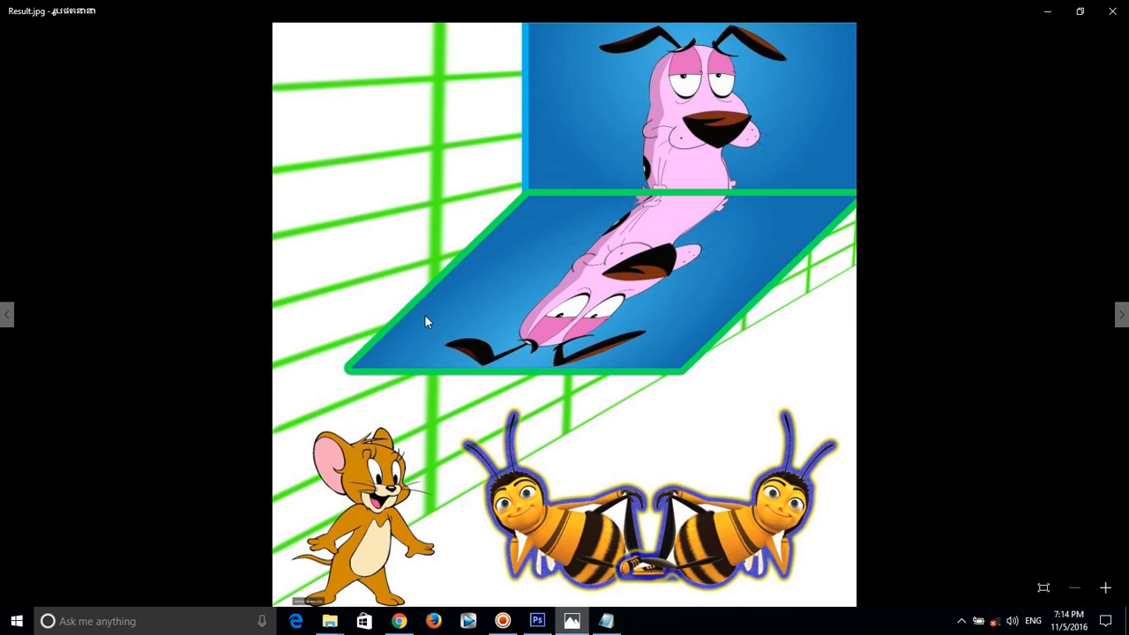
mouse_move(515, 627)
left_click_drag(514, 629, 538, 627)
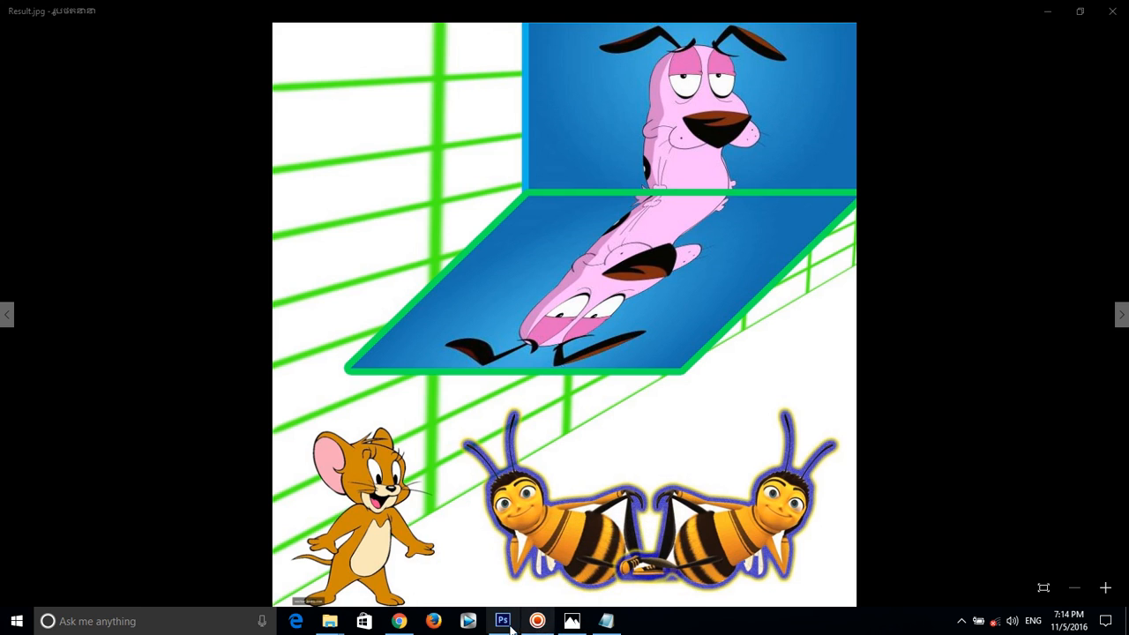
left_click(538, 628)
left_click(503, 621)
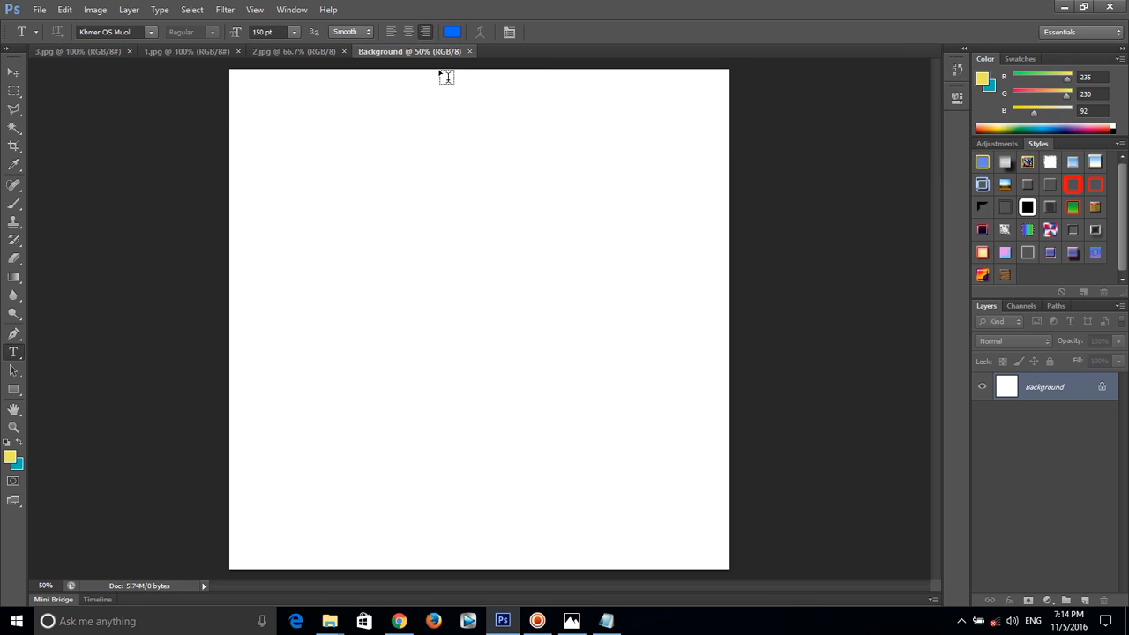
Switch to Notepad and add the lines "For creat layer" and "Ctrl + Shift + N" below the background note.
left_click(606, 621)
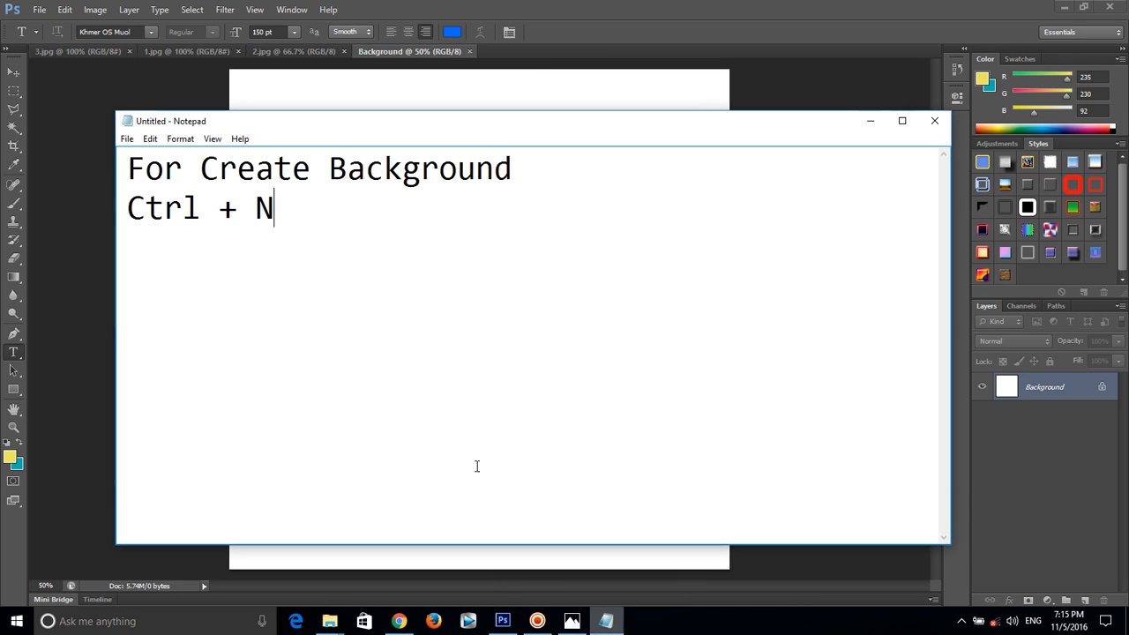
key("Return")
type("For cr")
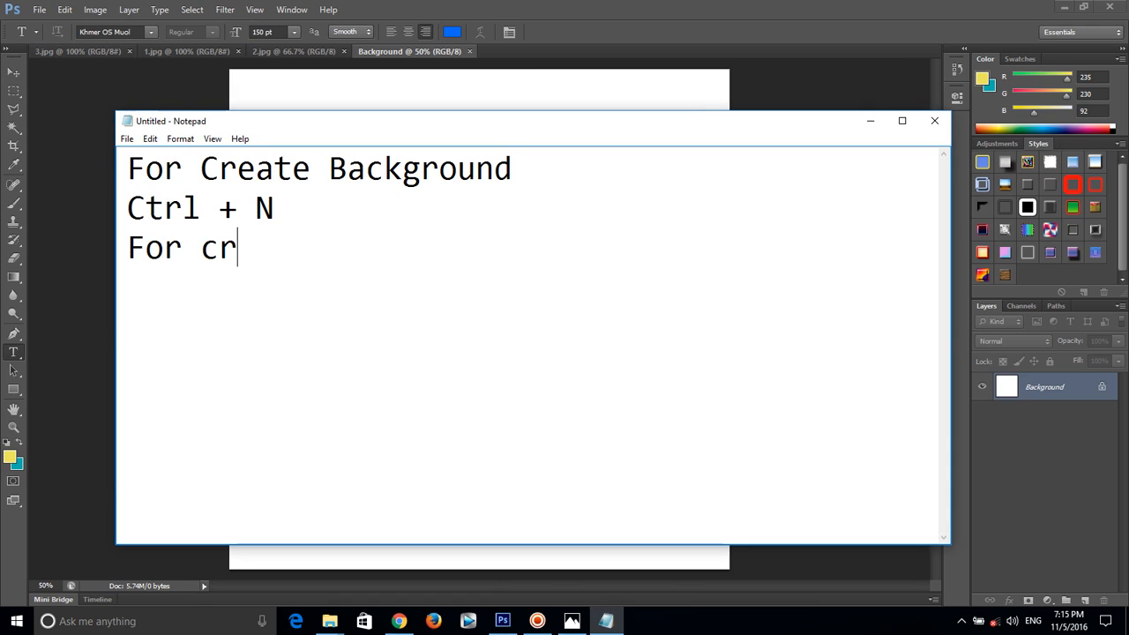
type("eat laye")
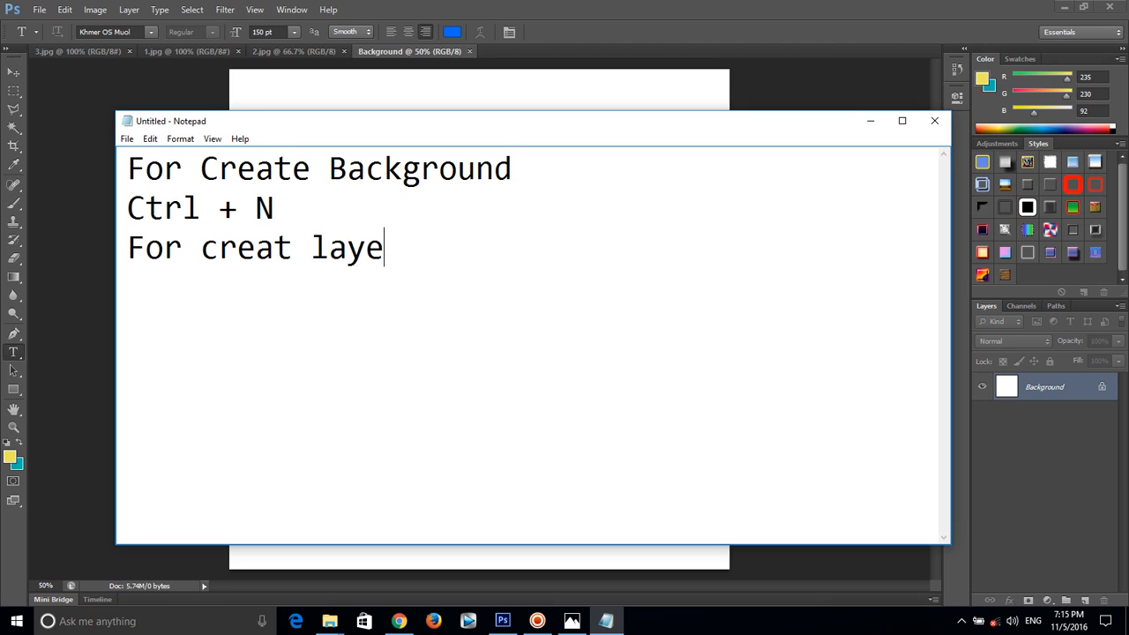
type("r Ctrl")
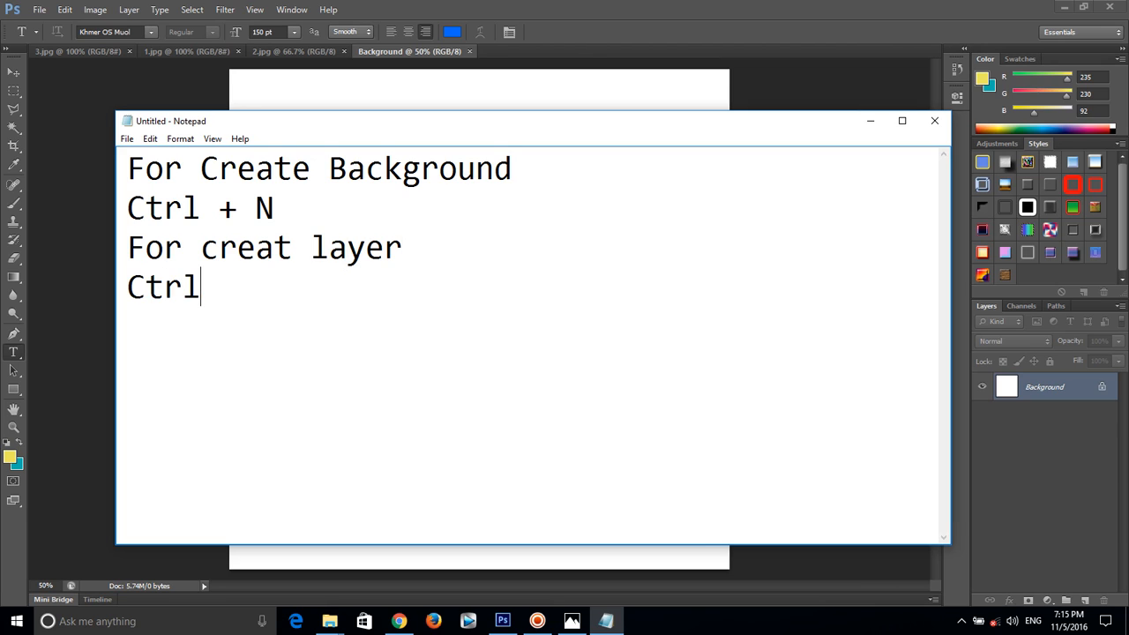
type(" + Shift + N")
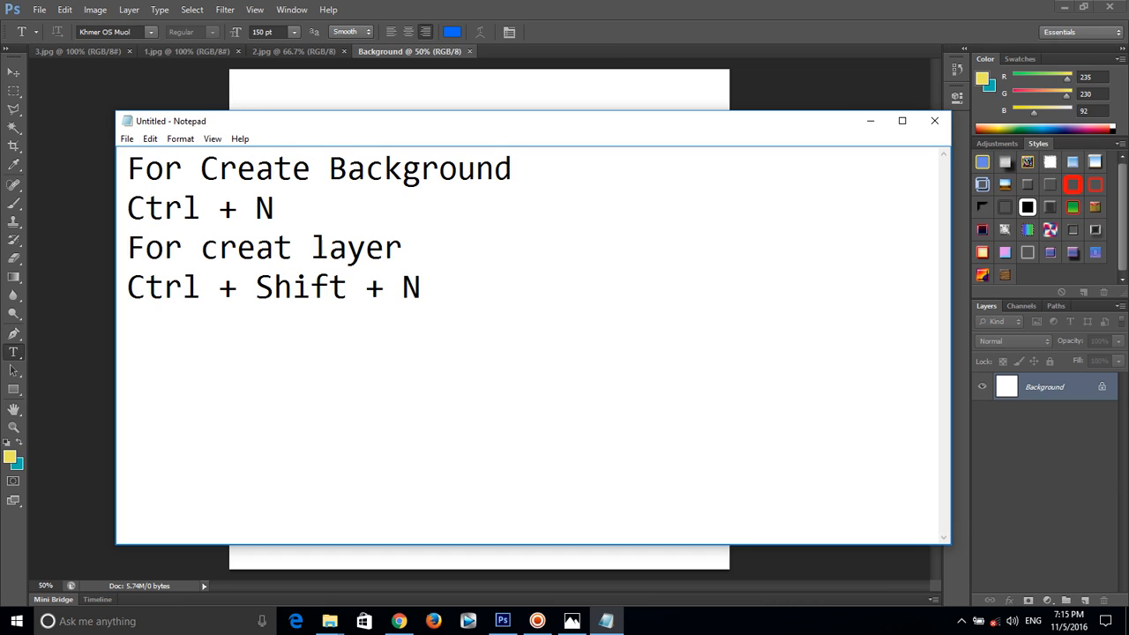
key("Return")
left_click(874, 121)
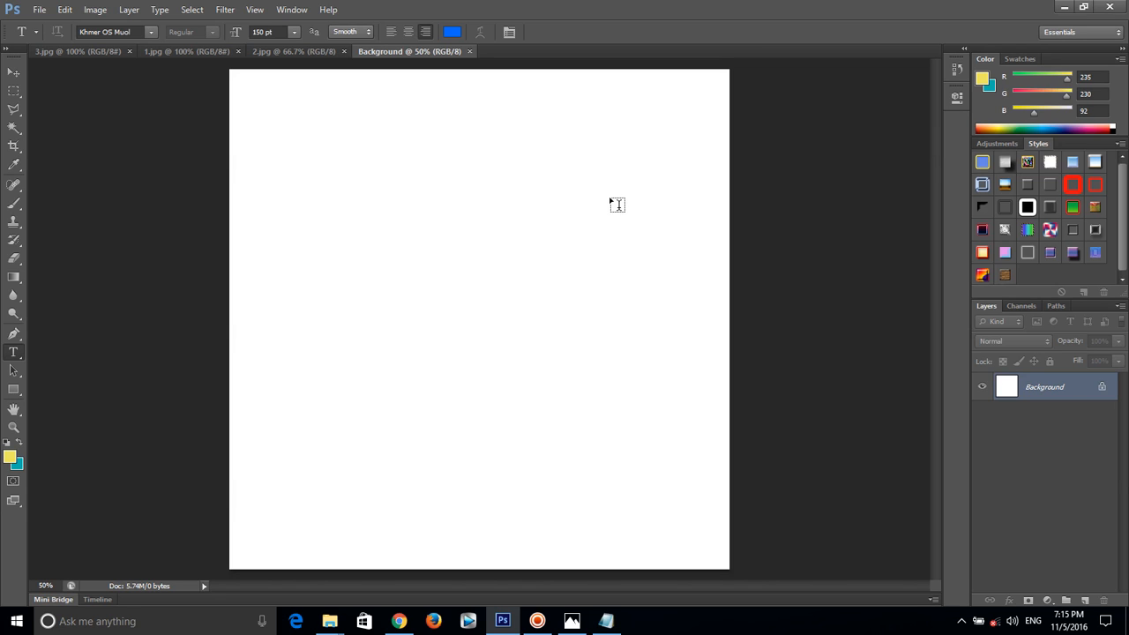
Create a new layer named Line in the Background document.
key("ctrl+shift+n")
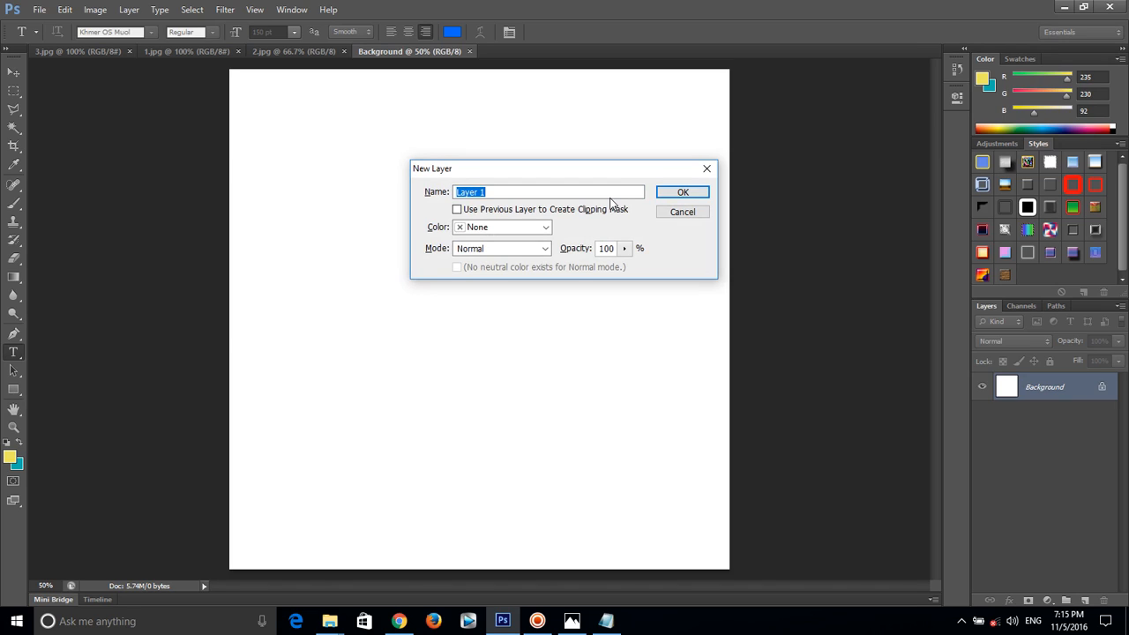
type("Line")
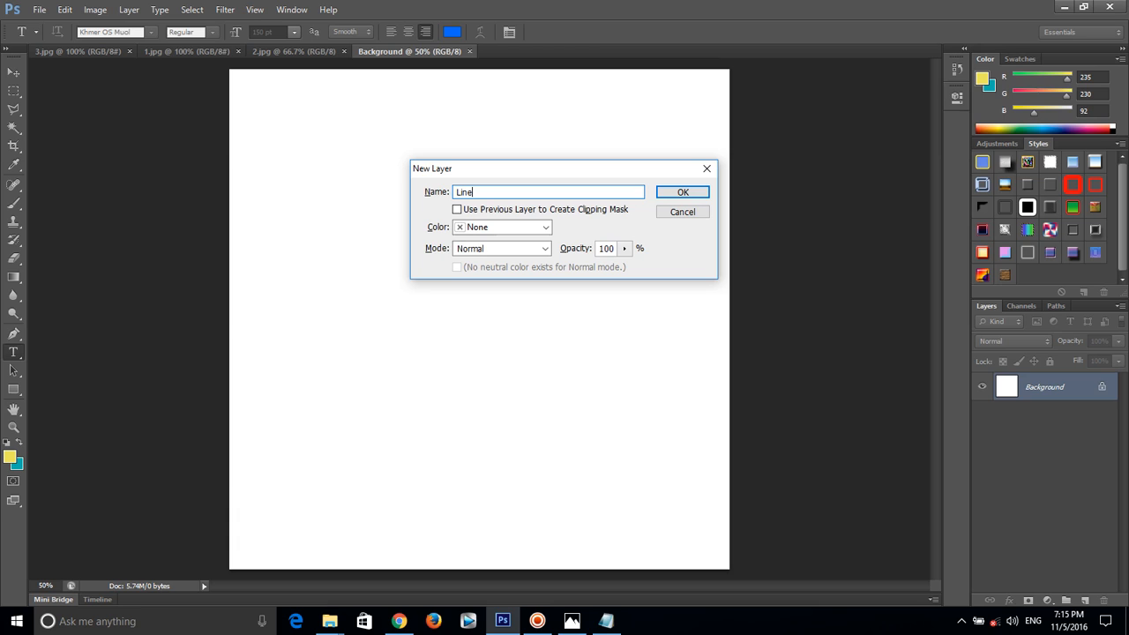
left_click(683, 192)
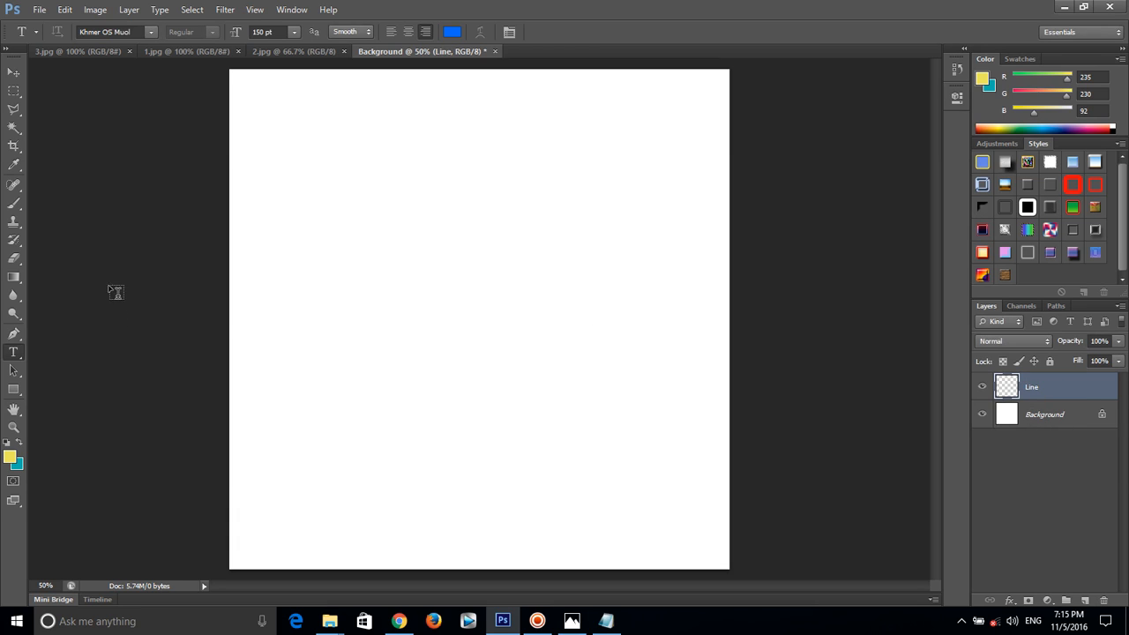
Check the green grid lines in the Result image against the Background document.
left_click(1030, 416)
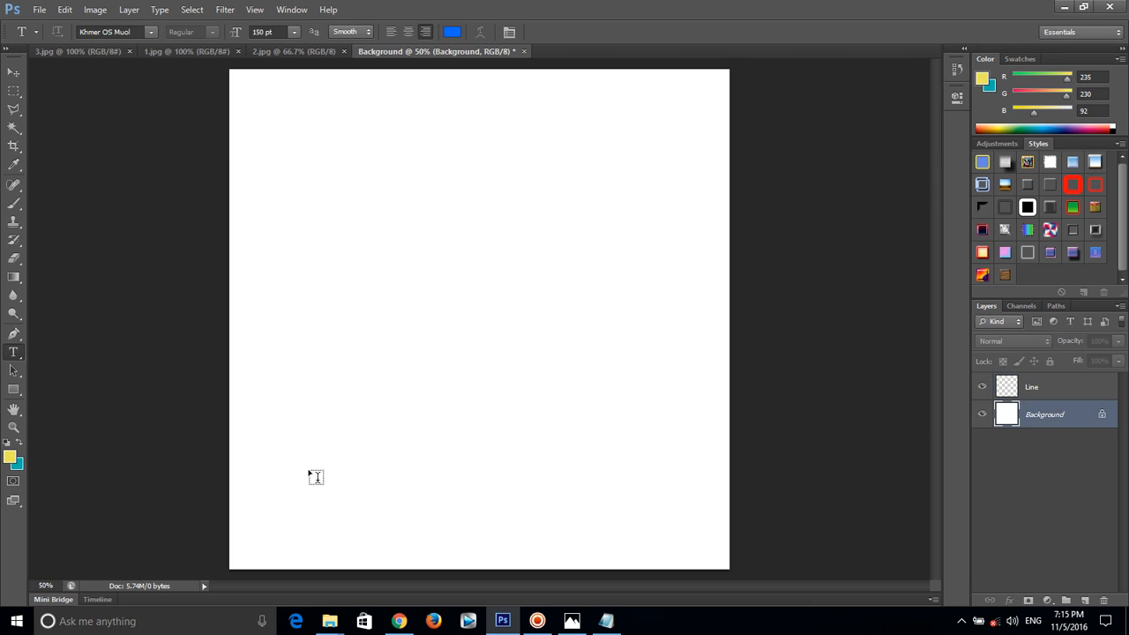
left_click(572, 621)
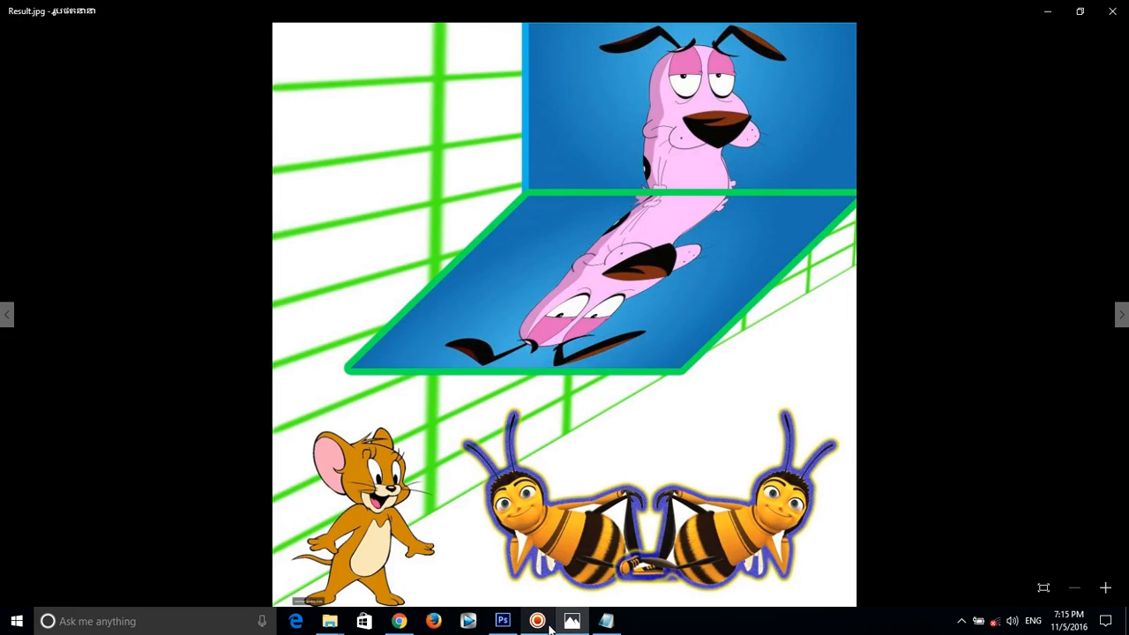
left_click(503, 622)
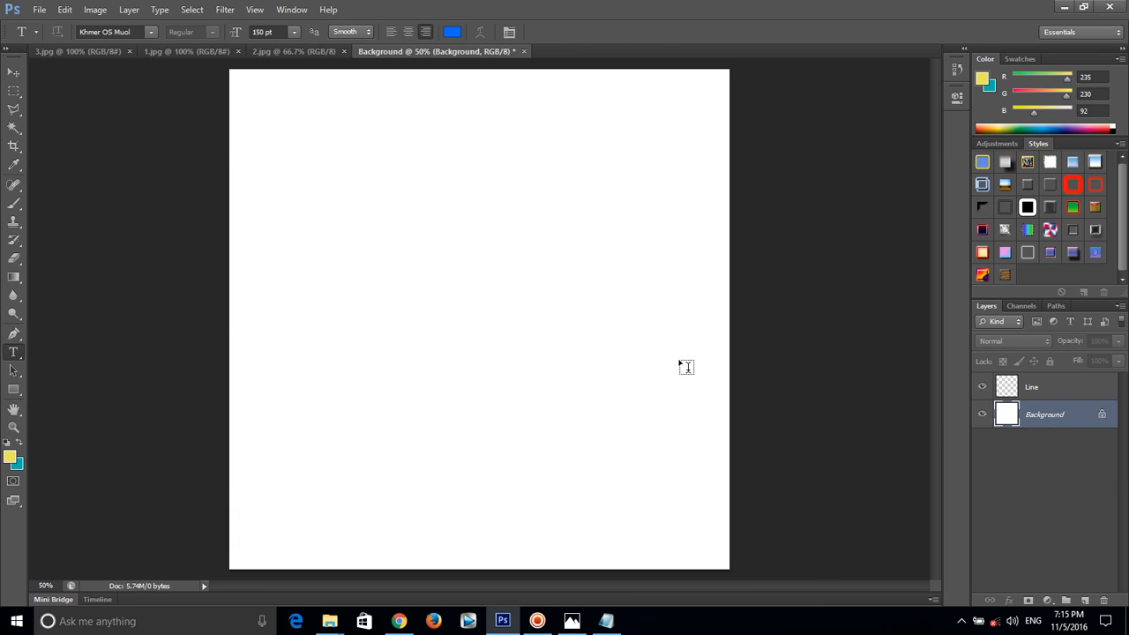
Make the Line layer active and set the foreground color to bright green, #79fc51.
left_click(1041, 383)
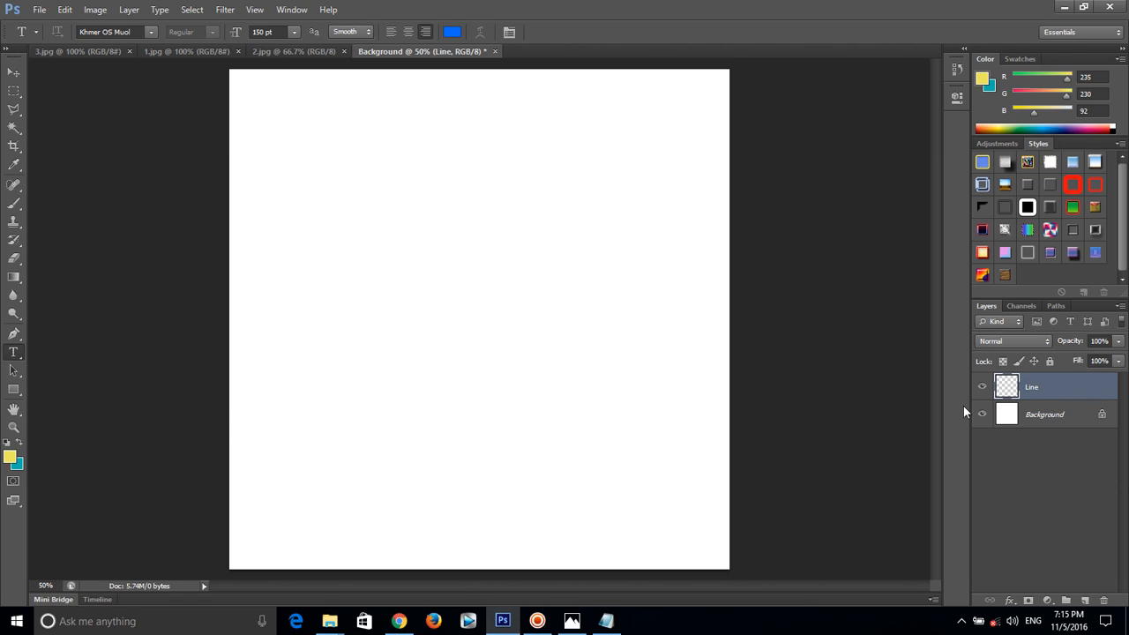
left_click(11, 459)
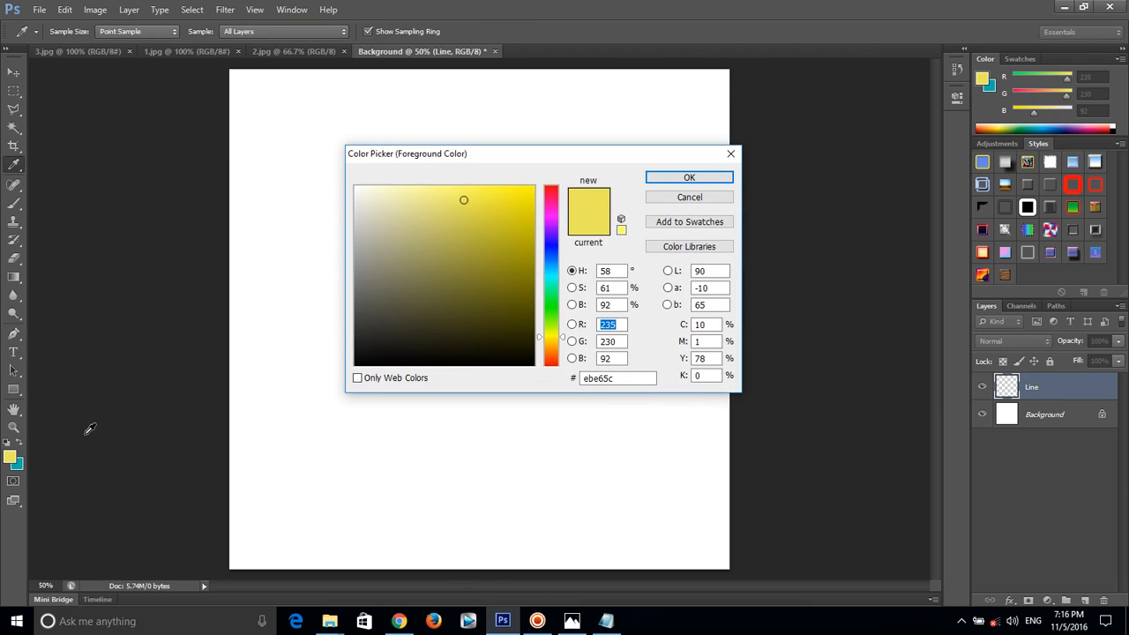
left_click(532, 231)
mouse_move(546, 313)
left_mouse_down()
mouse_move(546, 340)
mouse_move(546, 270)
mouse_move(547, 314)
left_mouse_up()
mouse_move(502, 234)
left_mouse_down()
mouse_move(429, 191)
mouse_move(474, 187)
left_mouse_up()
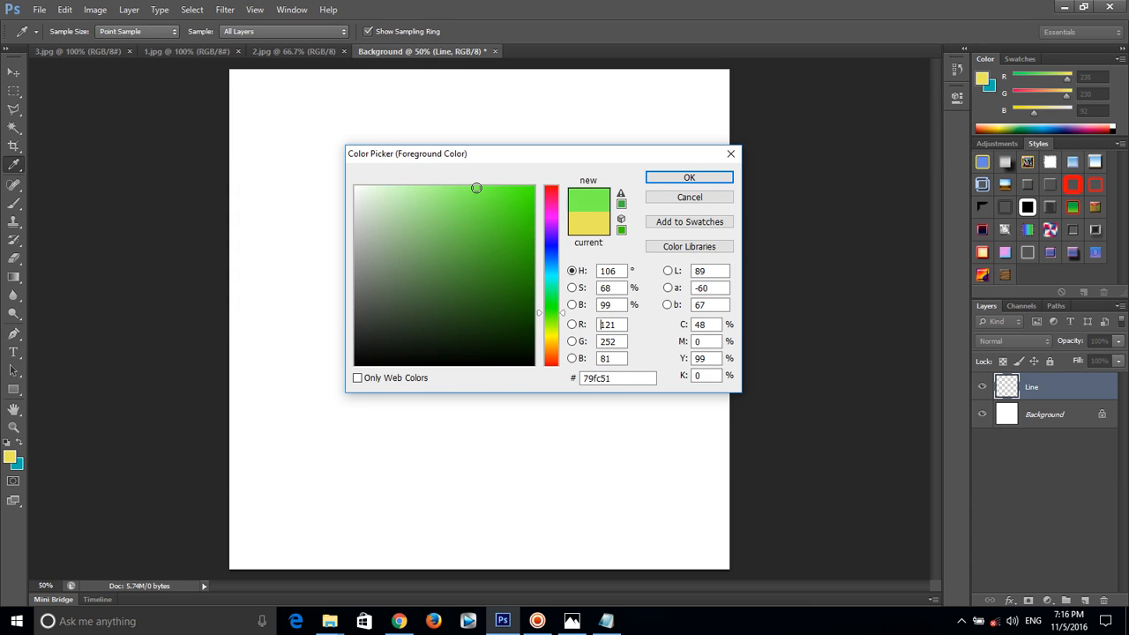
left_click(688, 177)
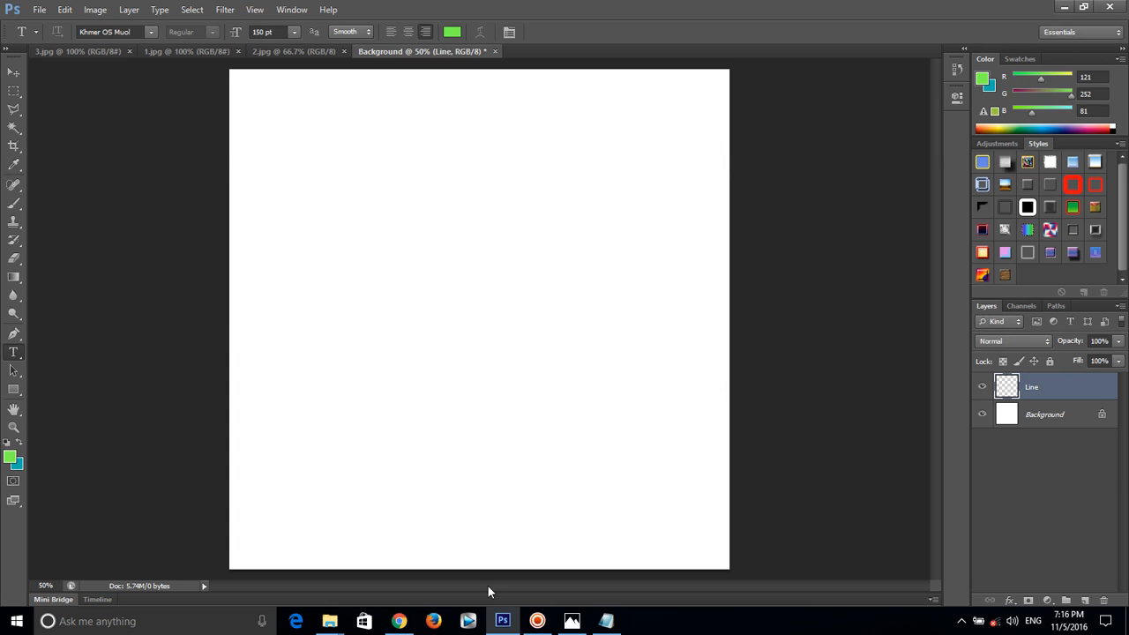
Switch to Notepad and add the lines "For Draw" and "Brush Tool" to the end of the note.
left_click(549, 622)
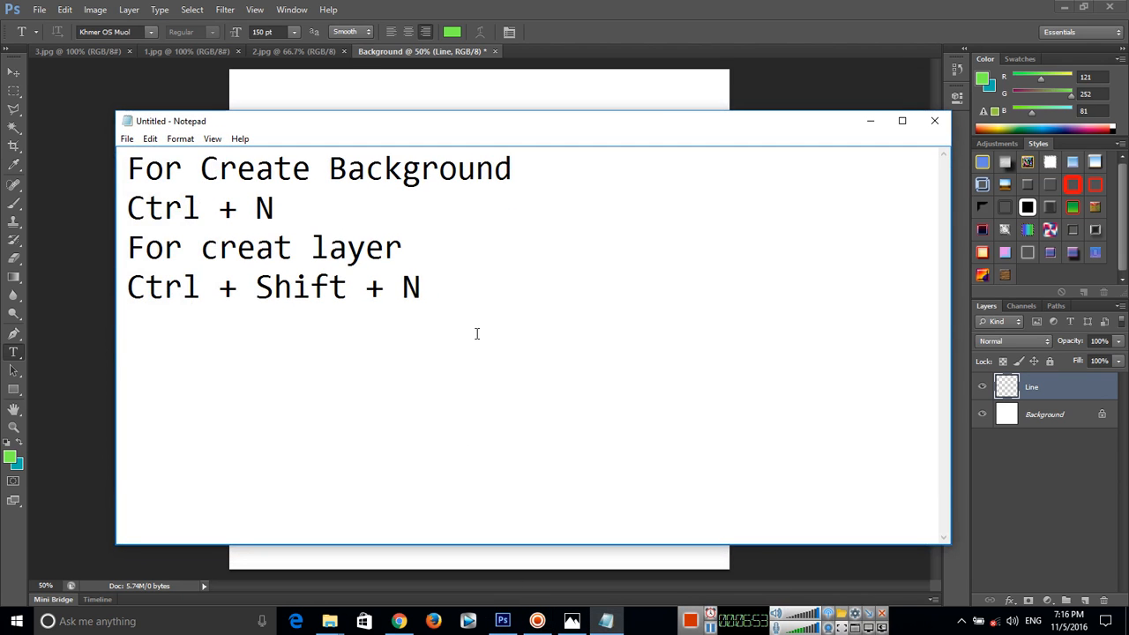
type("For D")
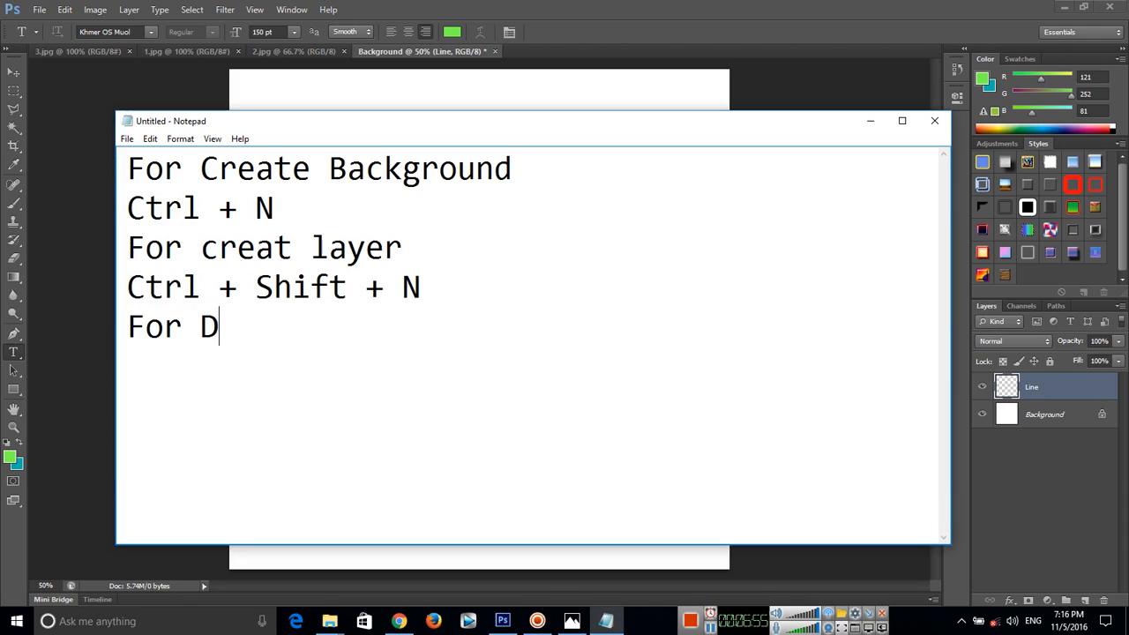
type("raw")
key("Return")
type("Ber")
key("BackSpace")
key("BackSpace")
type("r")
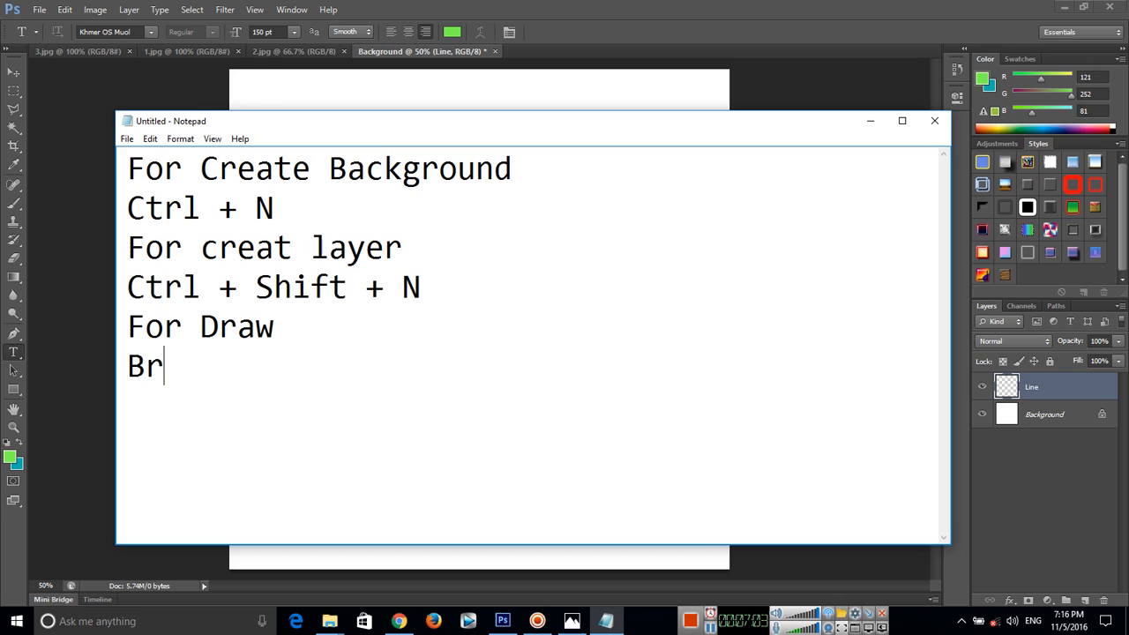
type("ush Tool")
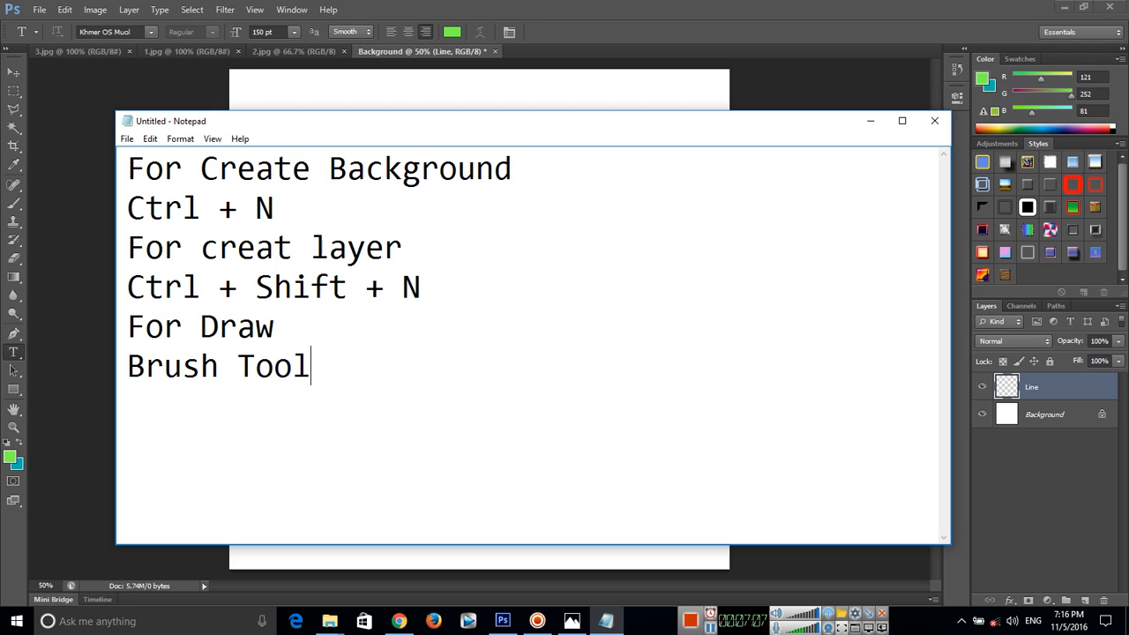
Reduce the font size of the Notepad note and return to the Photoshop document.
left_click_drag(353, 355, 127, 158)
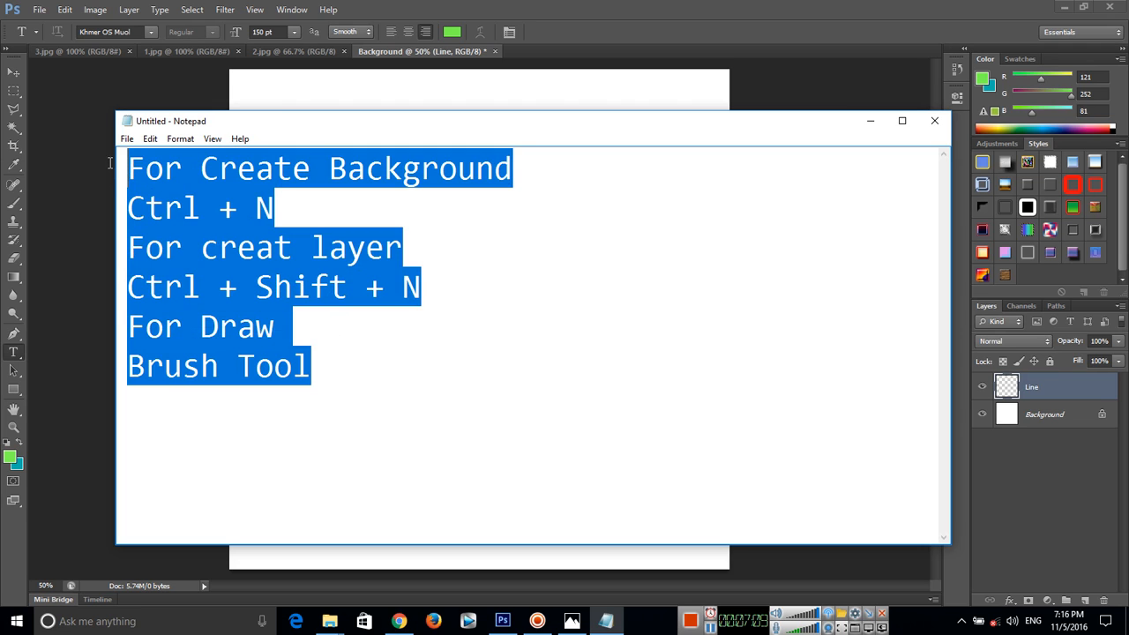
left_click(424, 396)
left_click(180, 139)
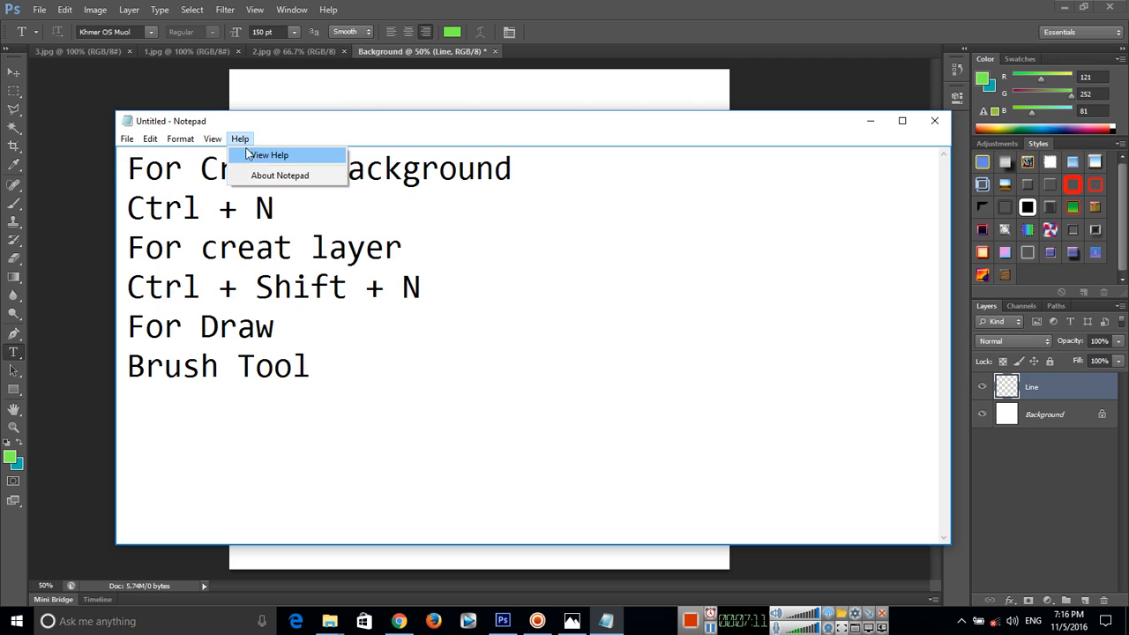
left_click(194, 167)
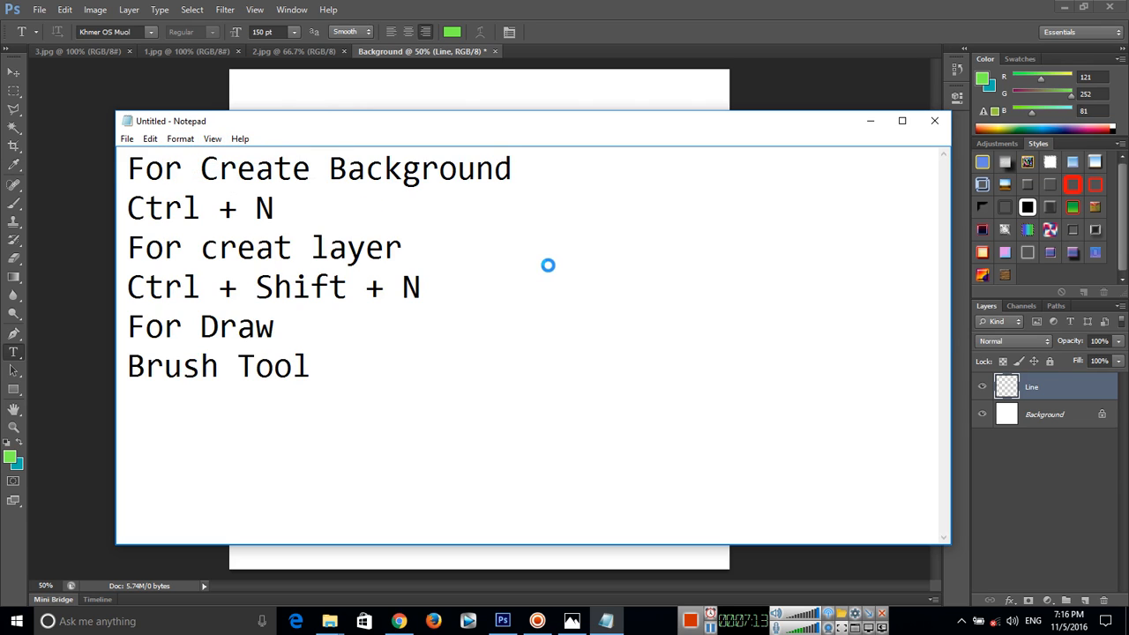
left_click(401, 314)
left_click(398, 303)
left_click(396, 292)
left_click(395, 284)
left_click(333, 536)
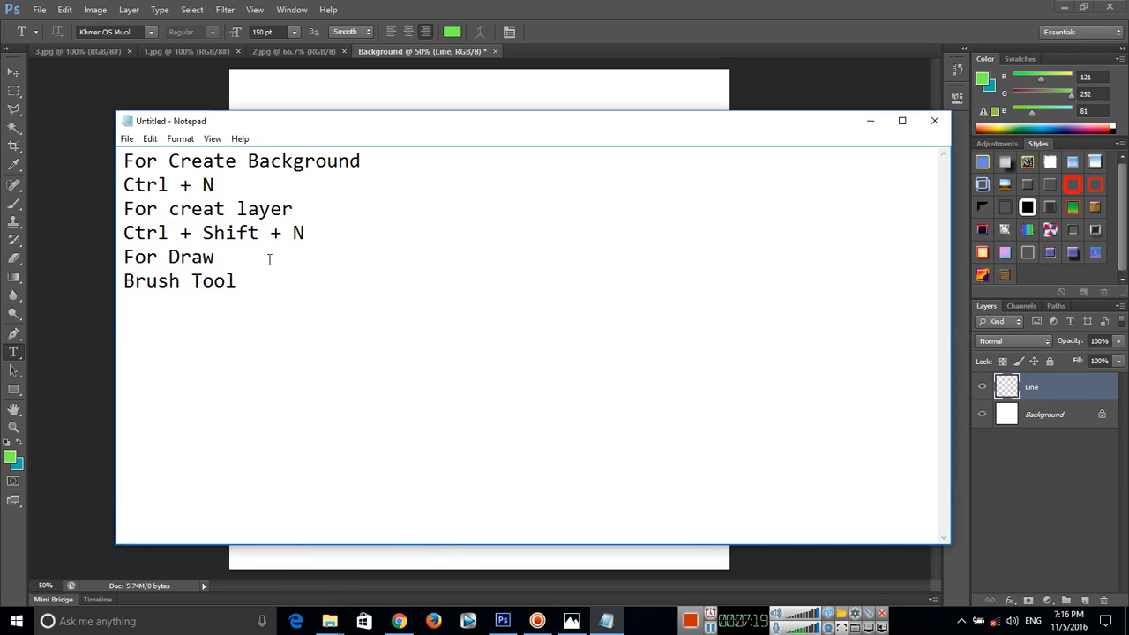
left_click(869, 123)
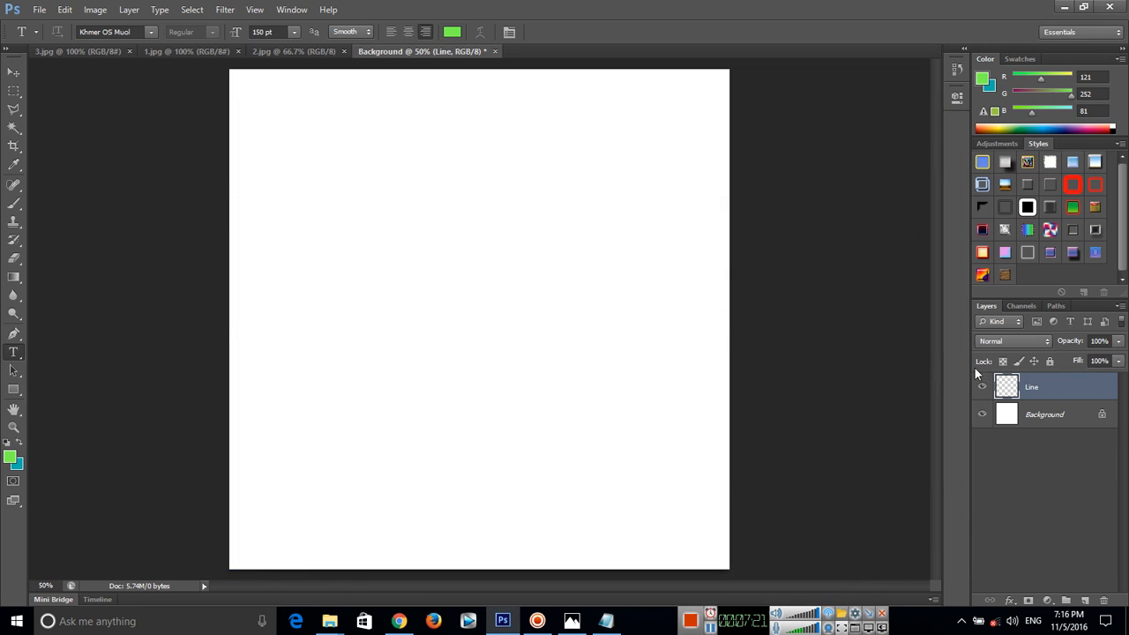
left_click(1051, 413)
left_click(1044, 389)
double_click(1034, 389)
key("Return")
left_click(1044, 424)
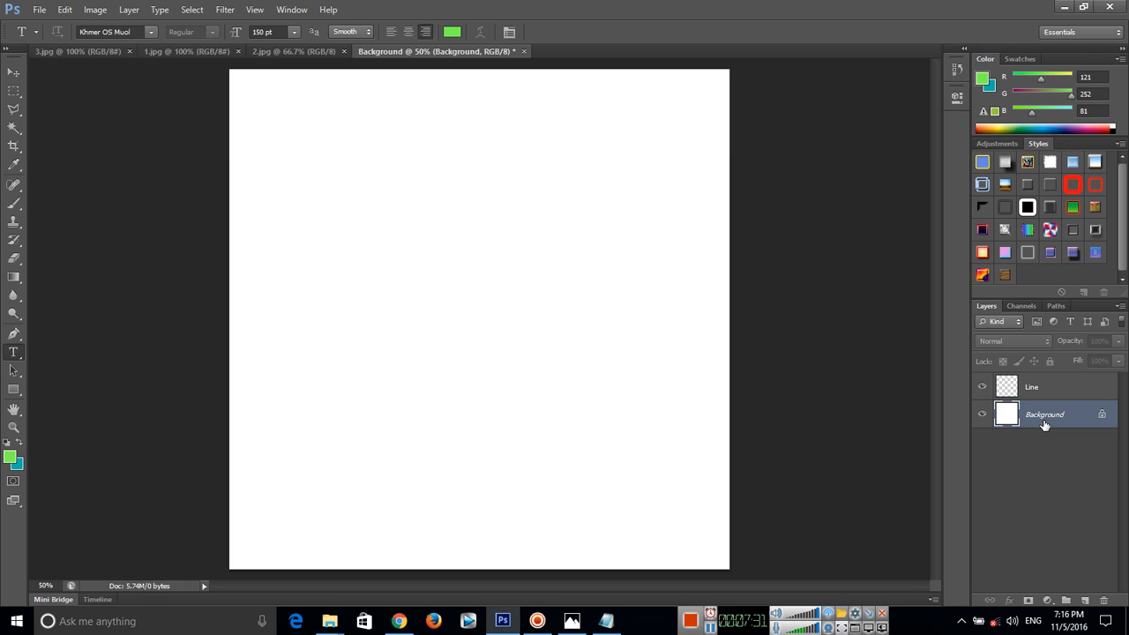
left_click(1041, 387)
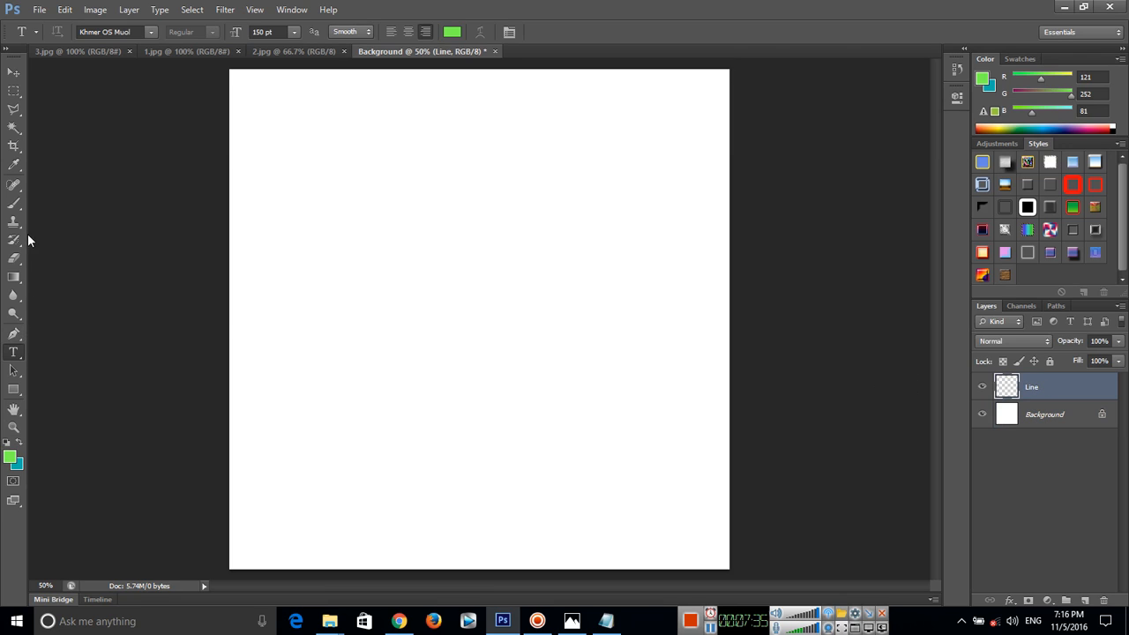
Paint three roughly horizontal green lines across the lower half of the Line layer with the Brush tool.
left_click(15, 205)
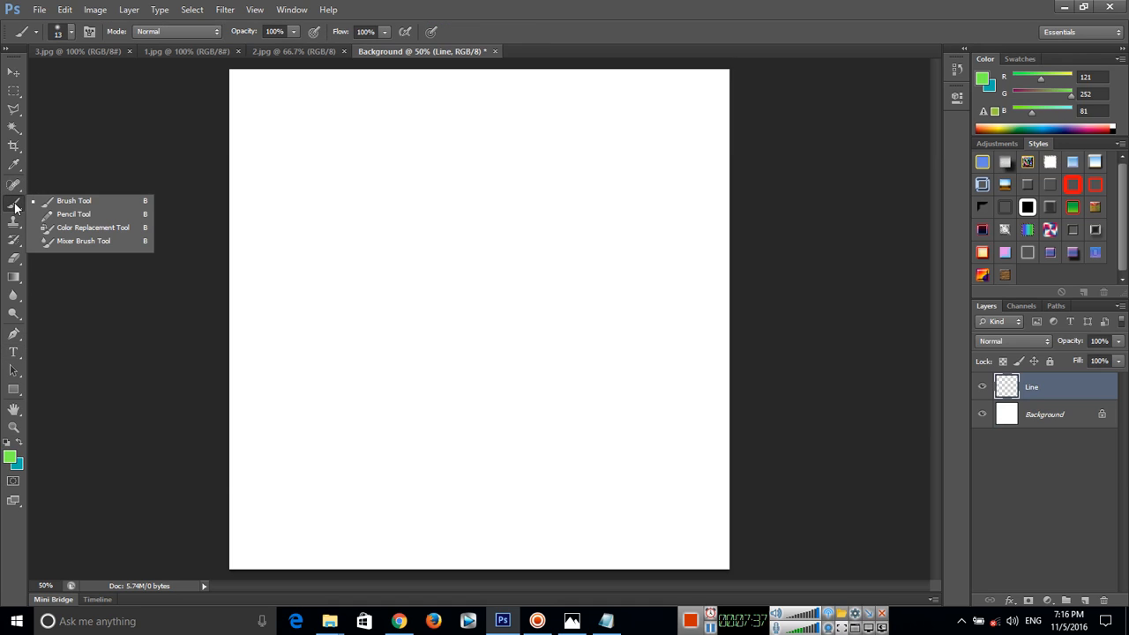
left_click(103, 204)
left_click_drag(224, 492, 865, 462)
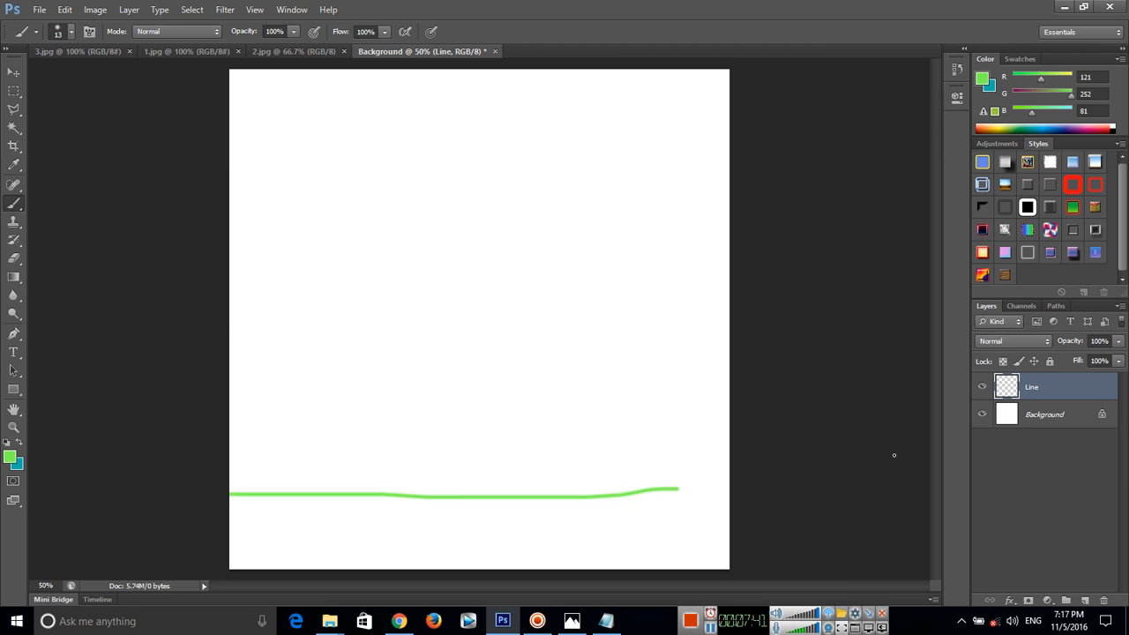
mouse_move(226, 431)
left_mouse_down()
mouse_move(452, 434)
mouse_move(733, 413)
left_mouse_up()
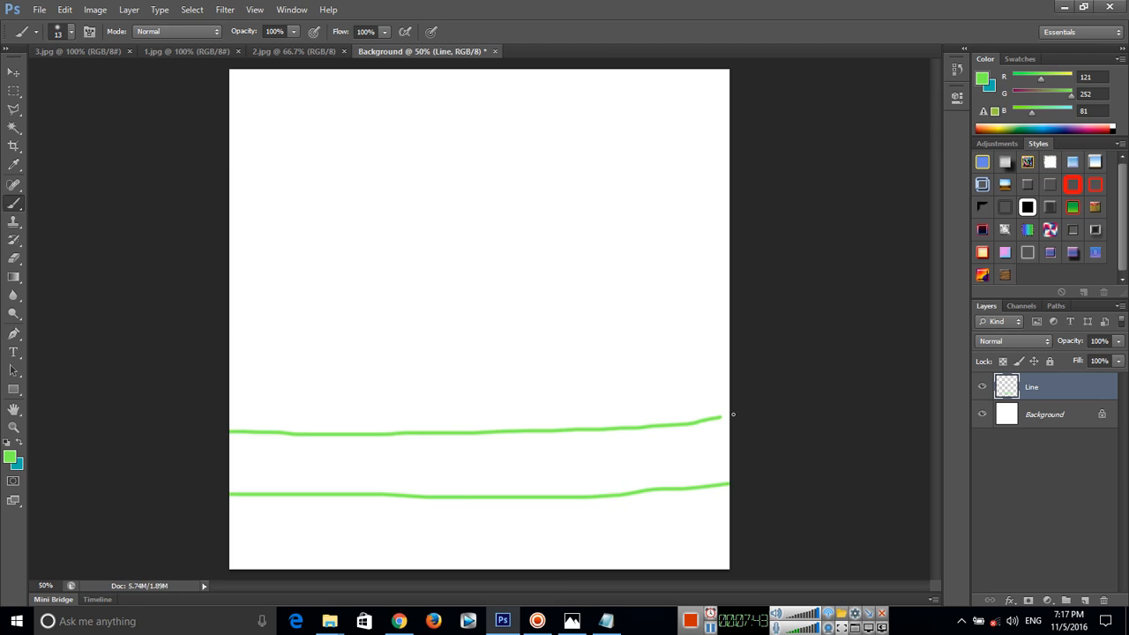
left_click_drag(225, 386, 732, 353)
Brush an upright green line crossing the horizontal lines, with a triangle around its upper end.
left_click_drag(350, 230, 331, 494)
mouse_move(356, 229)
left_mouse_down()
mouse_move(336, 285)
mouse_move(412, 306)
left_mouse_up()
mouse_move(348, 249)
left_mouse_down()
mouse_move(323, 311)
mouse_move(435, 312)
left_mouse_up()
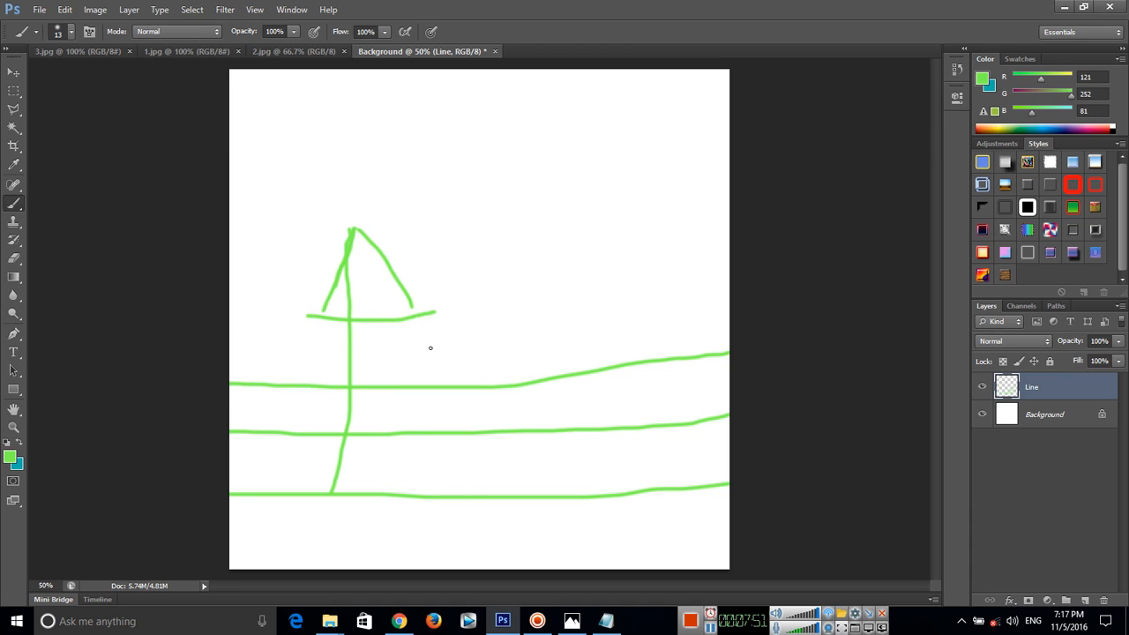
Undo all the freehand green brush strokes on the Line layer until the canvas is blank.
key("ctrl+alt+z")
key("ctrl+alt+z")
key("ctrl+alt+z")
key("ctrl+alt+z")
key("ctrl+alt+z")
key("ctrl+alt+z")
key("ctrl+alt+z")
key("ctrl+alt+z")
key("ctrl+alt+z")
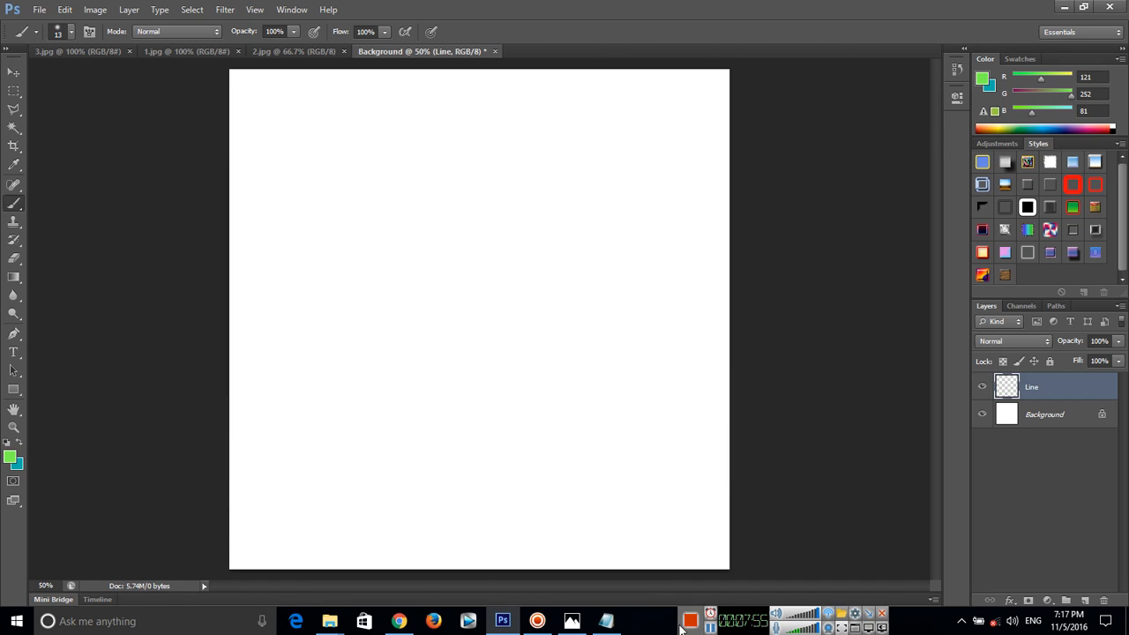
Switch to Notepad, add the line "Draw + Shift" to the end of the note, and return to Photoshop.
mouse_move(607, 621)
left_click(591, 589)
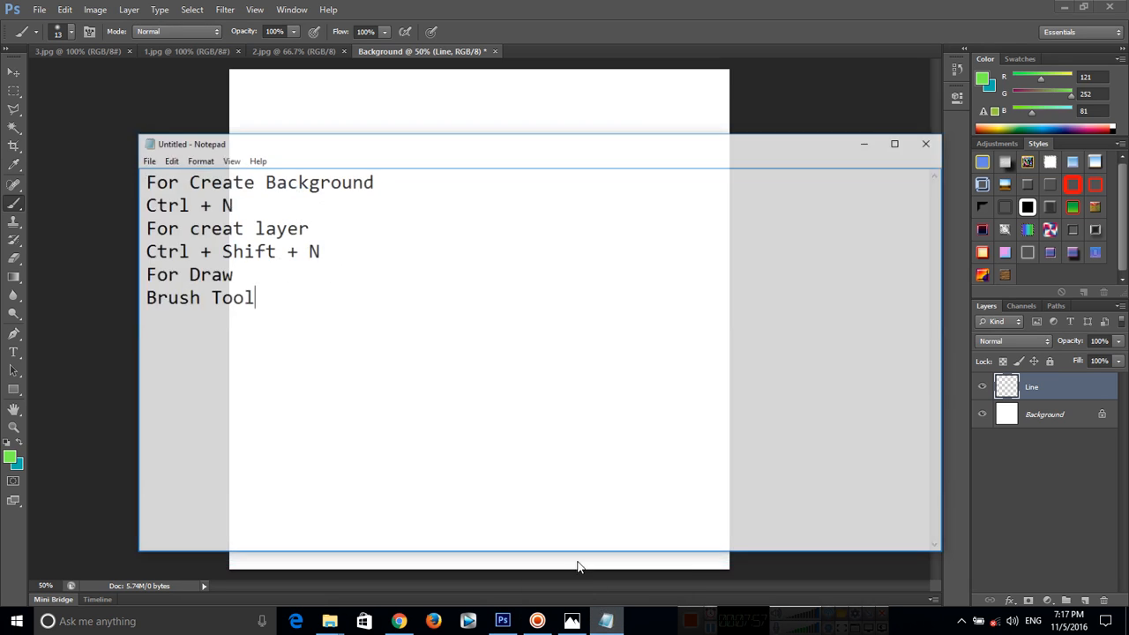
key("Return")
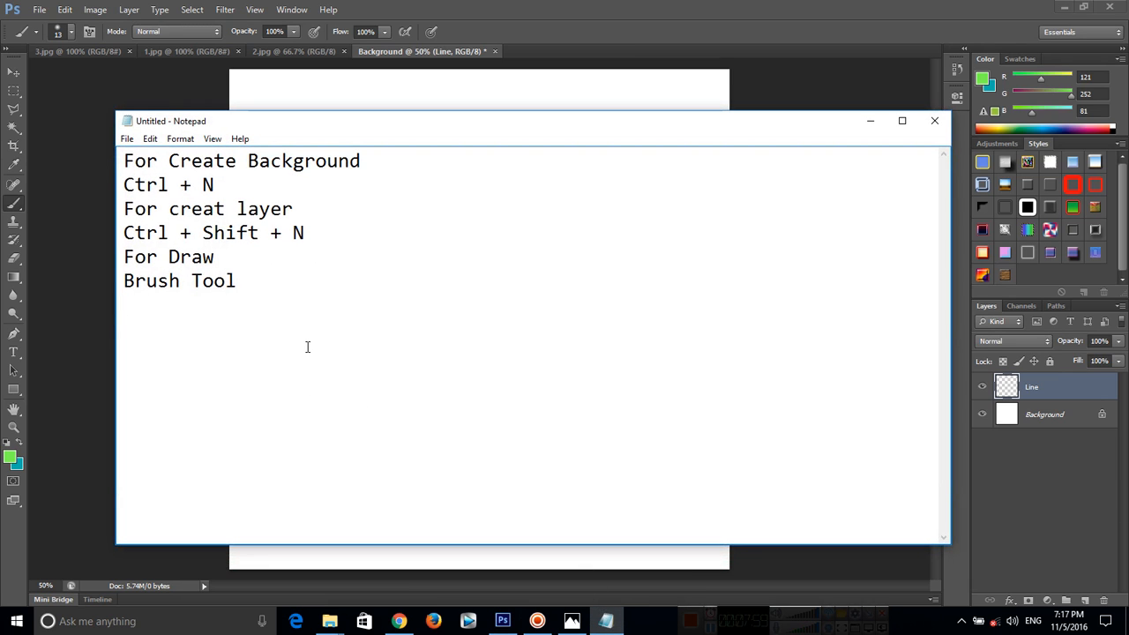
type("D")
key("BackSpace")
key("BackSpace")
key("Return")
type("Dra")
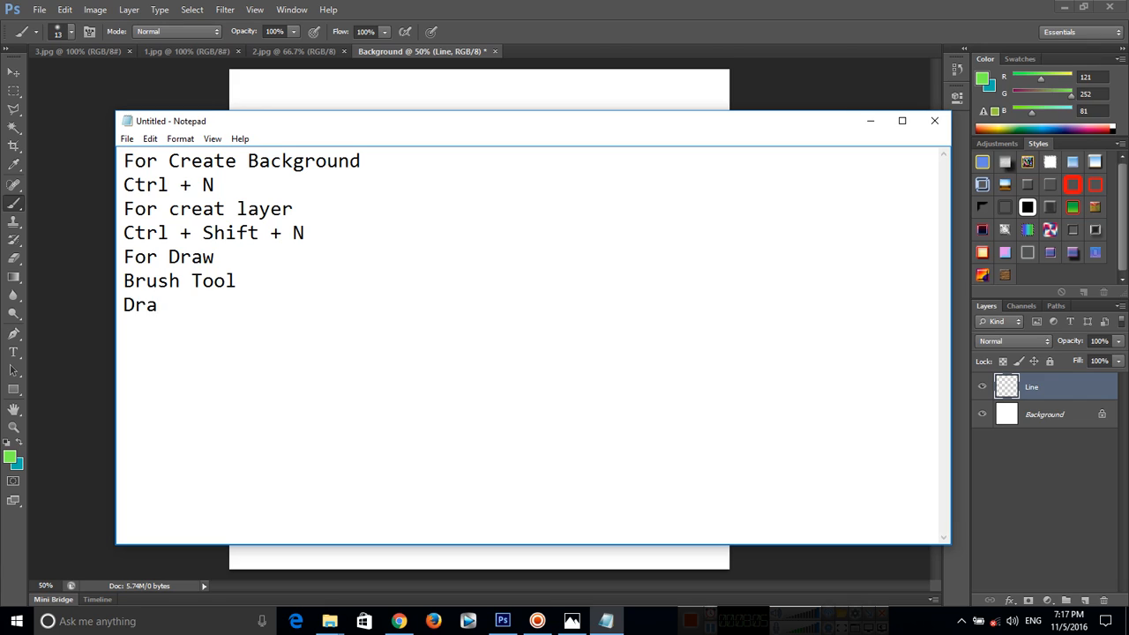
type("e")
key("BackSpace")
type("w + ")
type("S")
type("hit")
type("f")
key("BackSpace")
key("BackSpace")
type("ft")
left_click(538, 621)
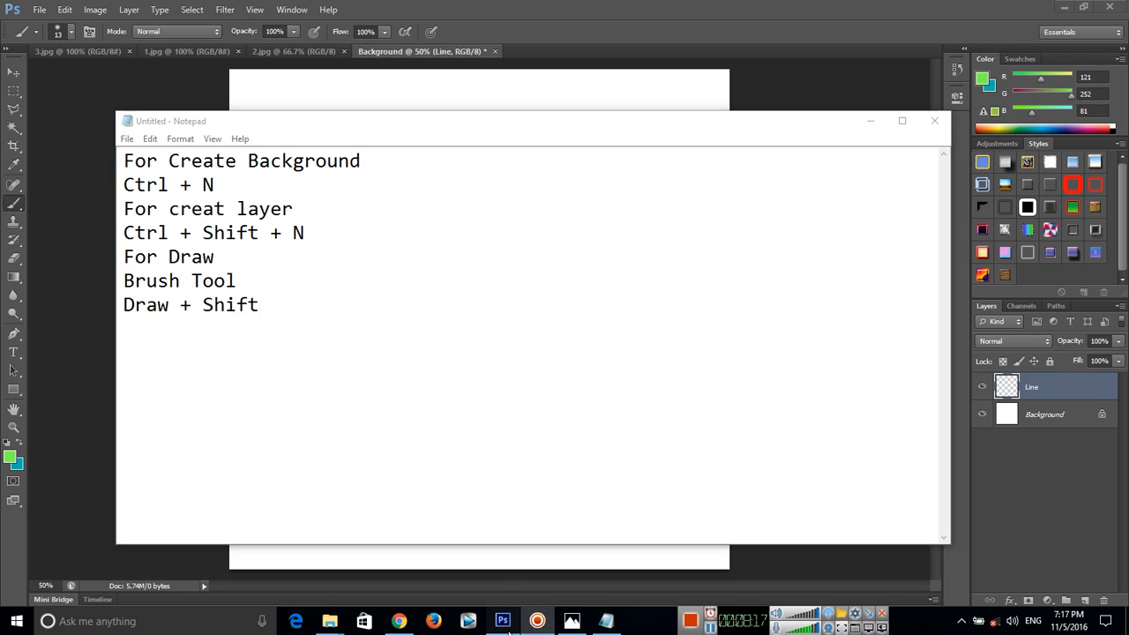
left_click(503, 621)
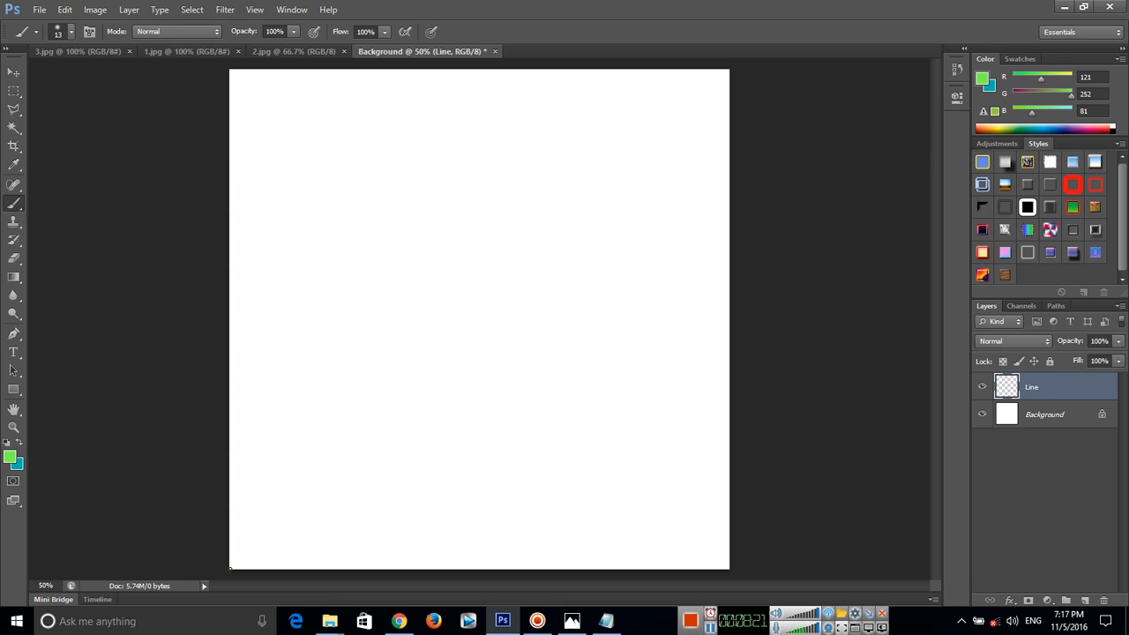
Brush four straight, evenly spaced horizontal green lines across the Line layer, starting at the canvas's lower edge.
key("ctrl+z")
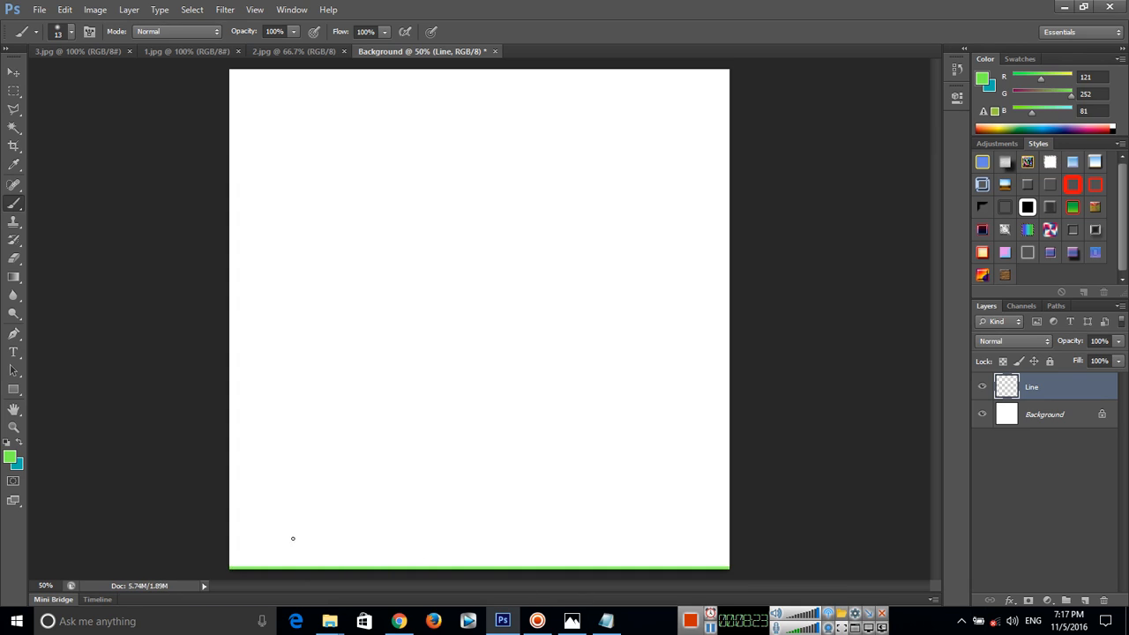
left_click_drag(228, 515, 732, 515)
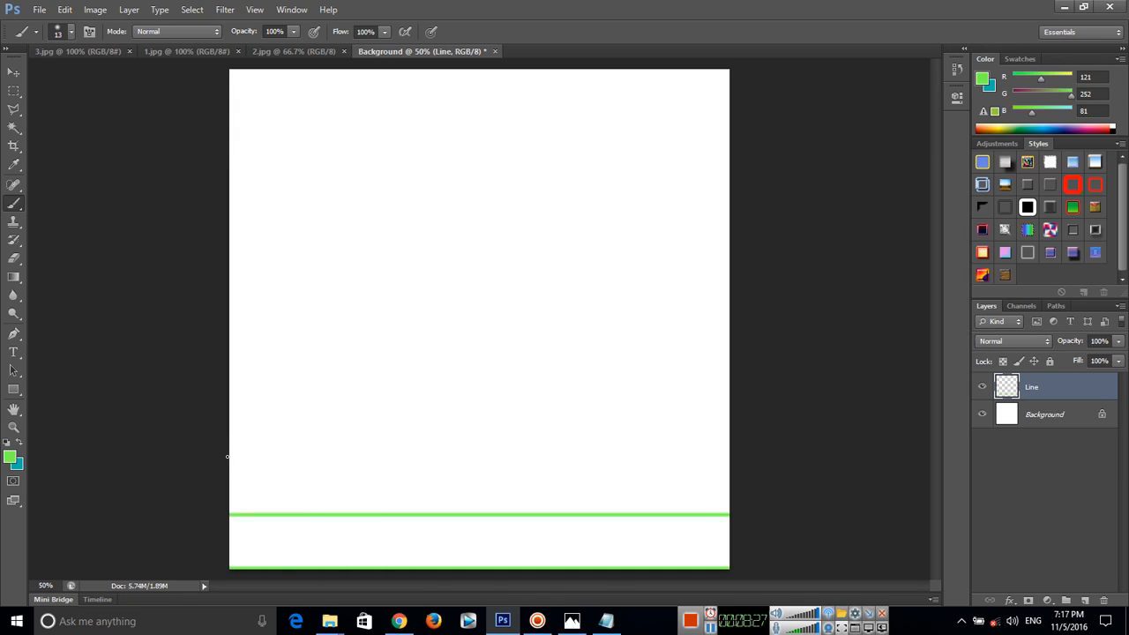
mouse_move(256, 459)
left_mouse_down()
mouse_move(713, 459)
mouse_move(791, 444)
left_mouse_up()
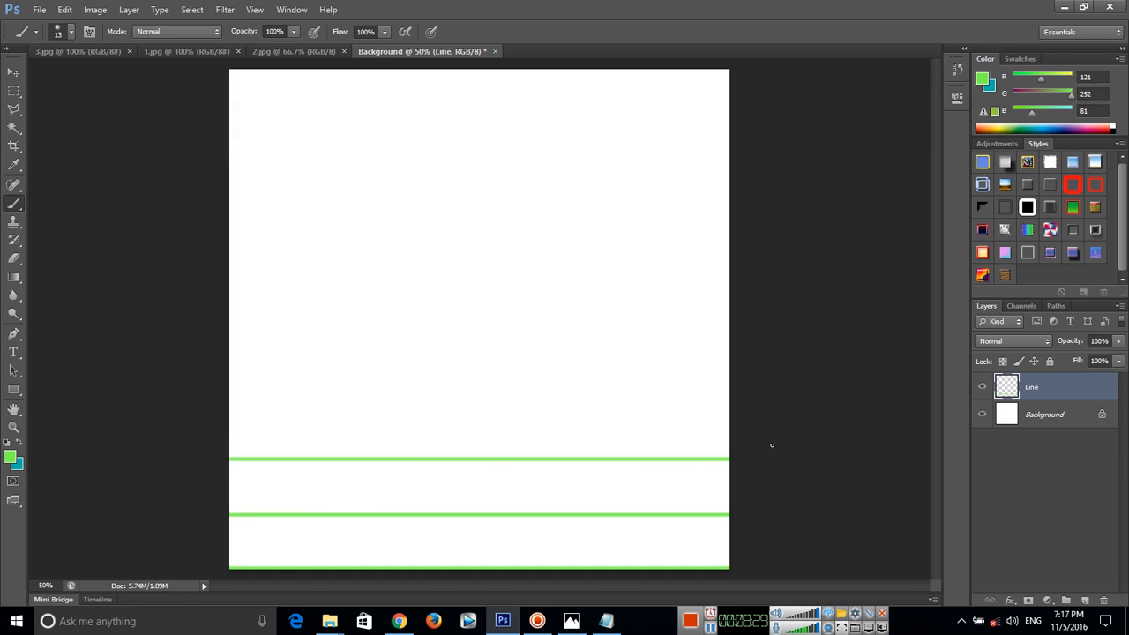
left_click_drag(230, 407, 731, 407)
left_click(228, 362, "shift")
left_click_drag(230, 360, 730, 359)
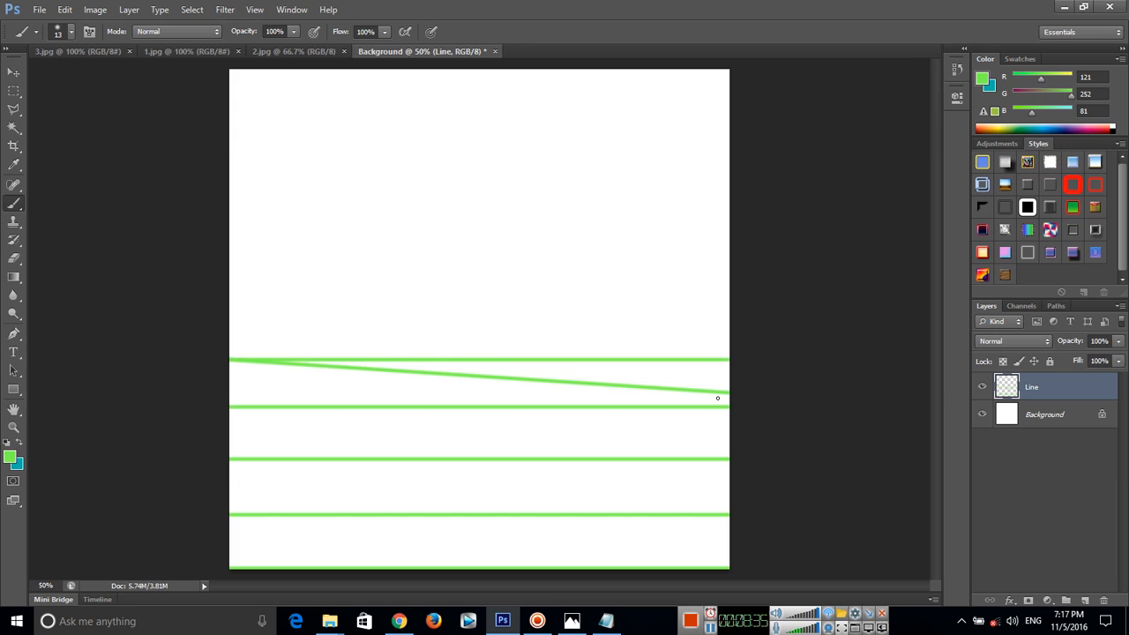
key("ctrl+alt+z")
key("ctrl+alt+z")
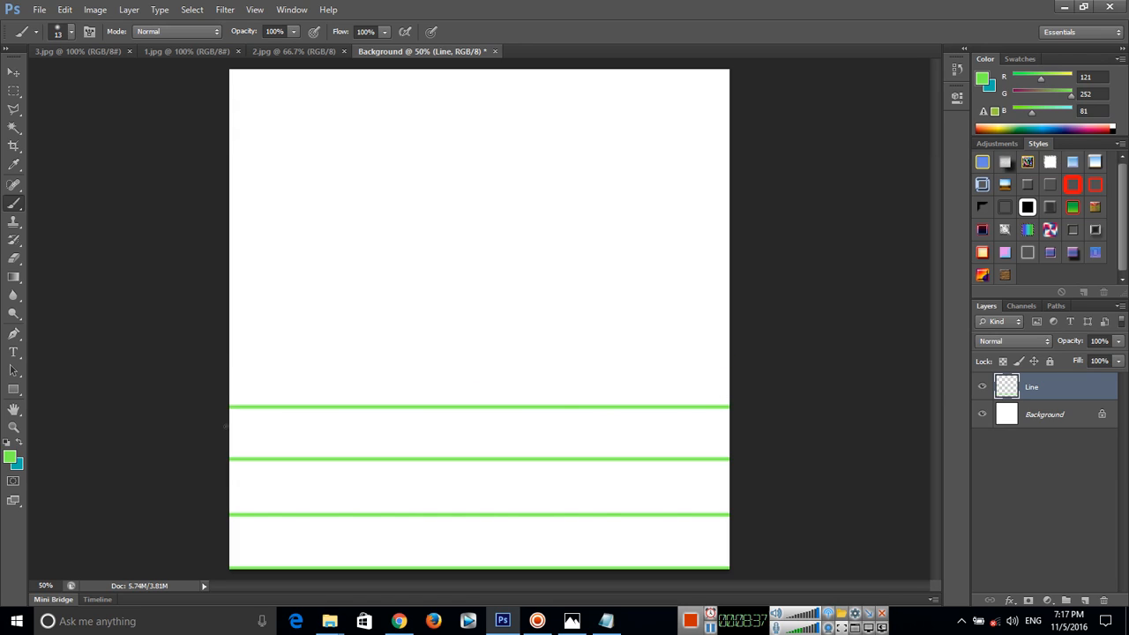
Brush six more straight horizontal green lines above the existing four, evenly spaced up to near the canvas's upper edge.
left_click_drag(230, 357, 730, 358)
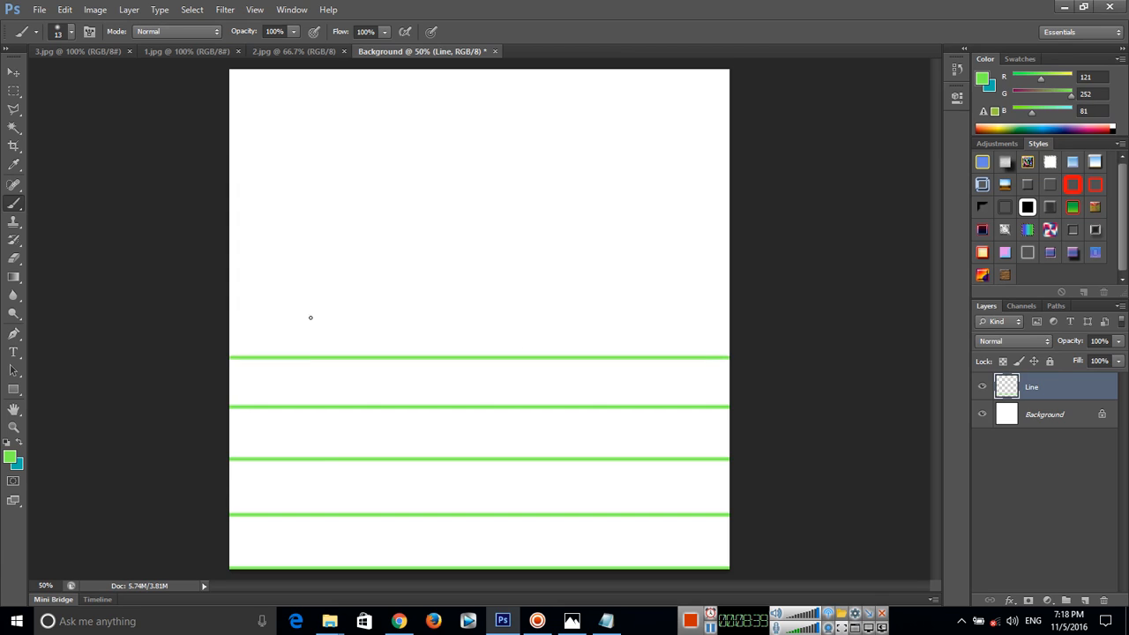
left_click_drag(228, 309, 731, 309)
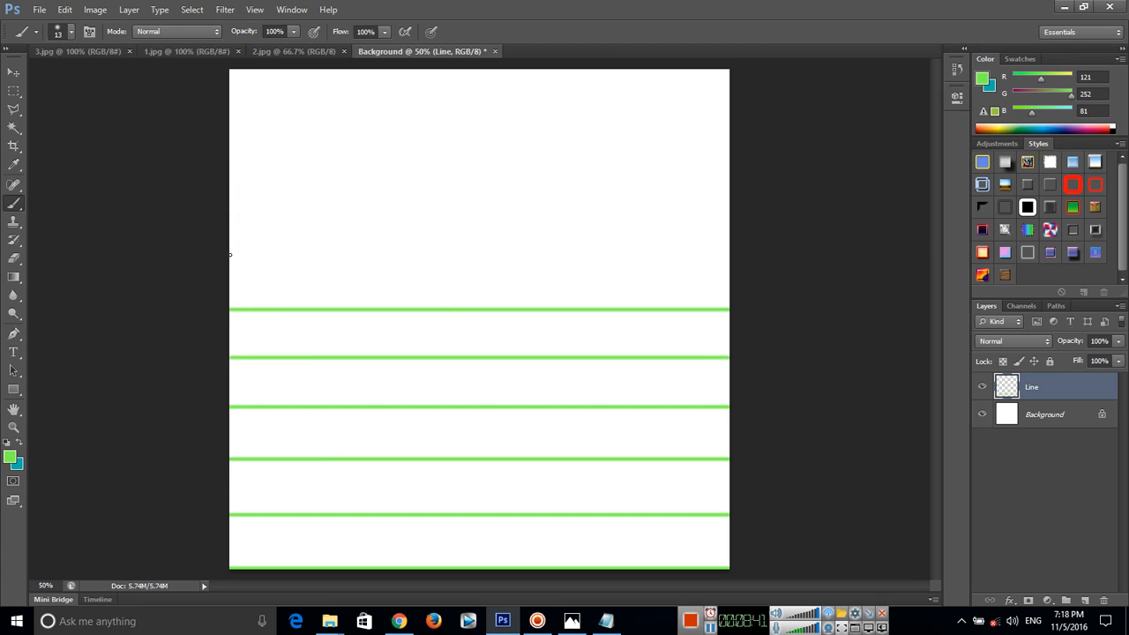
left_click_drag(230, 255, 731, 255)
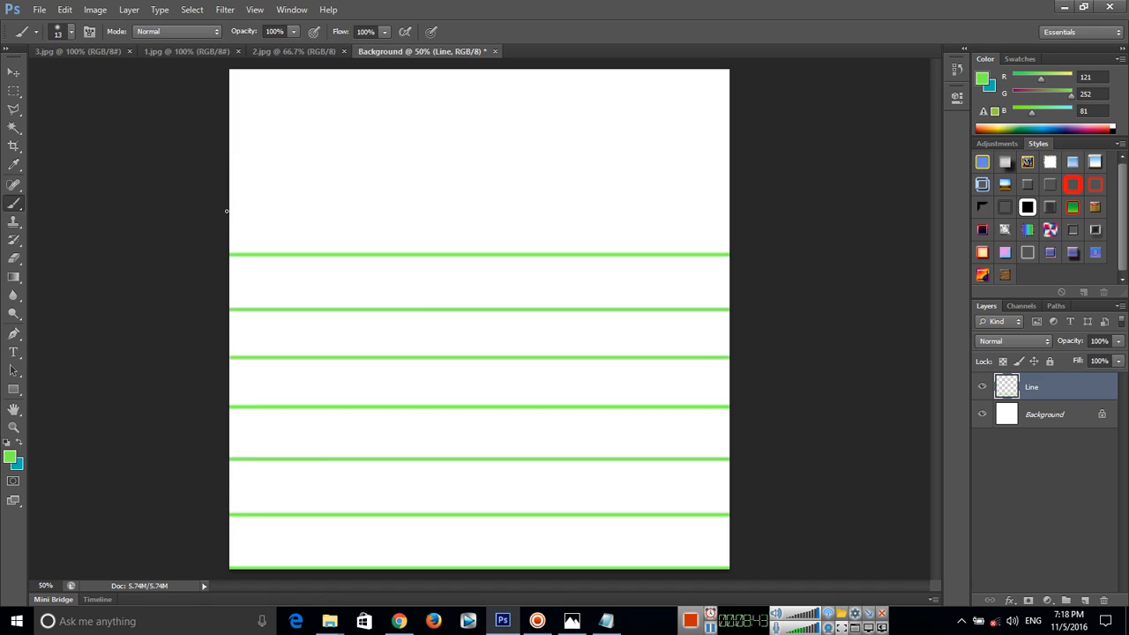
left_click_drag(230, 210, 731, 210)
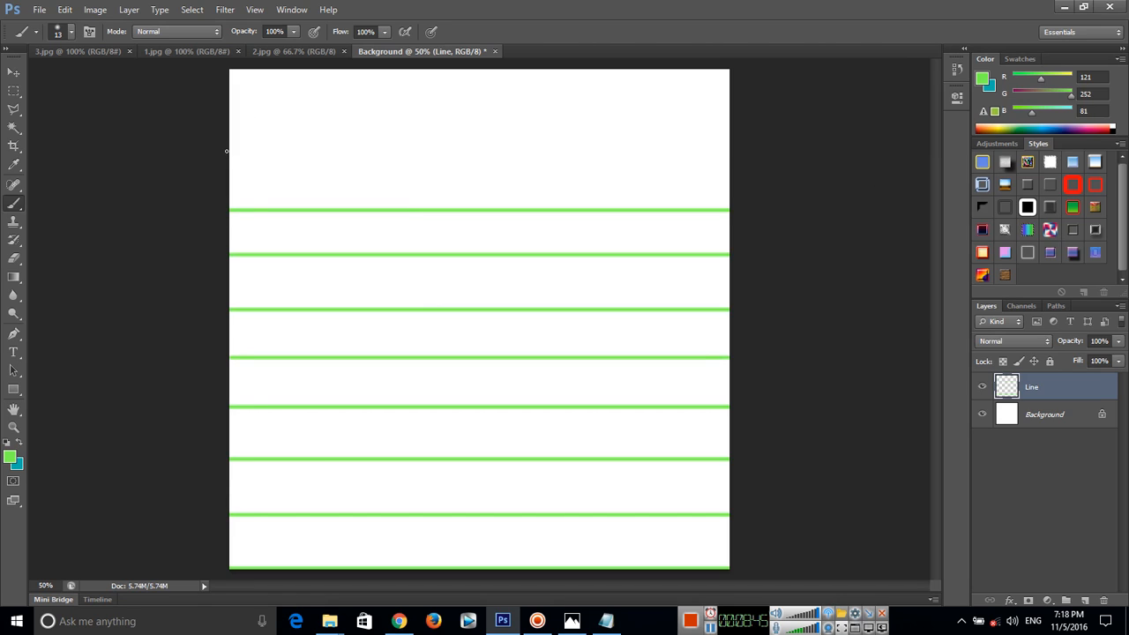
left_click_drag(267, 153, 730, 153)
left_click_drag(230, 100, 731, 101)
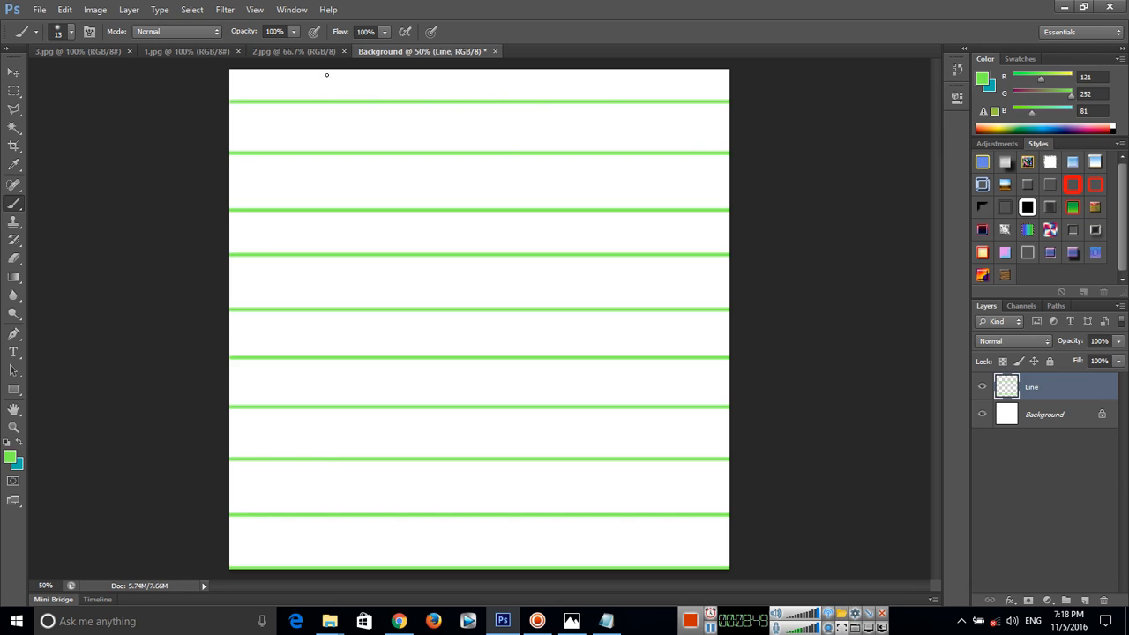
left_click_drag(299, 71, 299, 569)
key("ctrl+z")
left_click_drag(290, 69, 287, 565)
key("ctrl+z")
Brush seven straight, full-height vertical green lines across the horizontal ones, roughly evenly spaced from the canvas's left side rightward.
left_click_drag(280, 71, 280, 569)
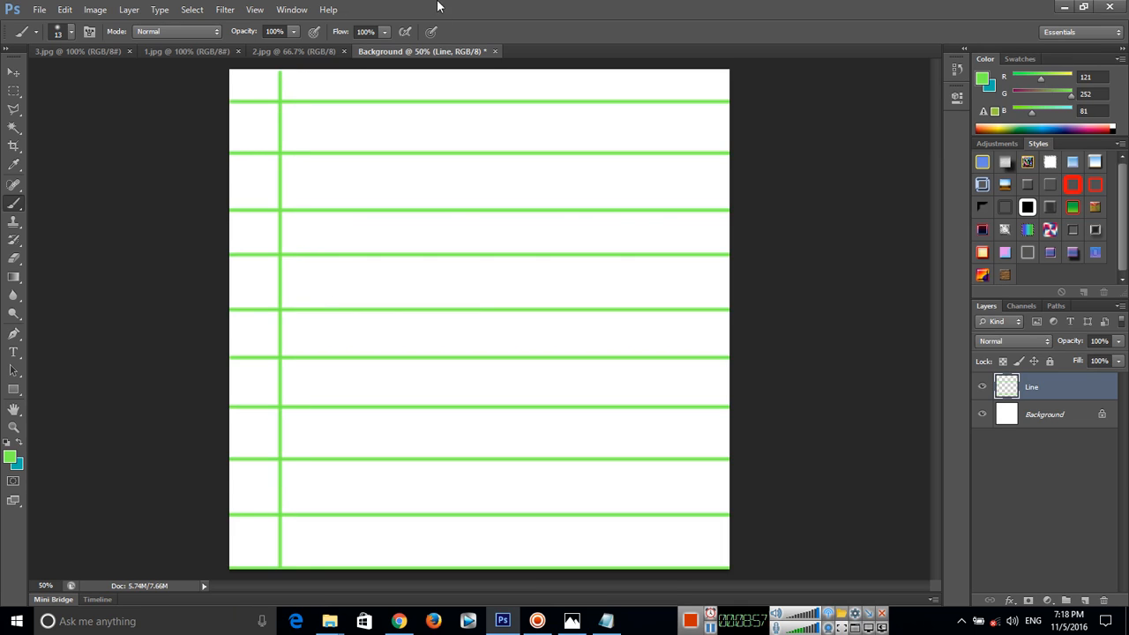
left_click_drag(335, 70, 334, 569)
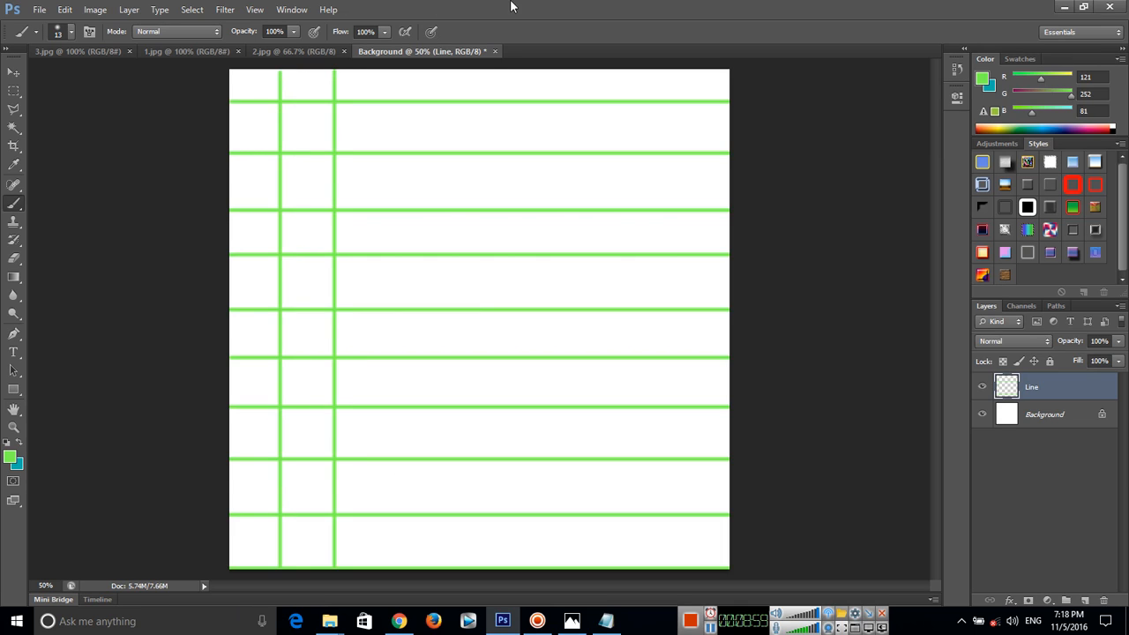
left_click_drag(396, 70, 396, 569)
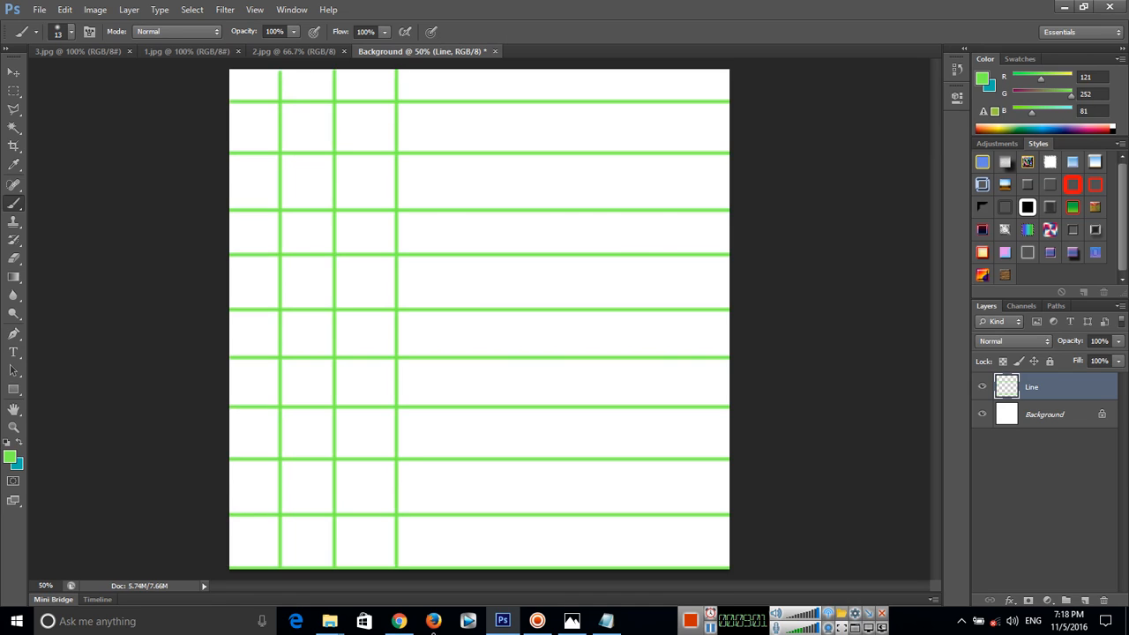
mouse_move(459, 70)
left_mouse_down()
mouse_move(471, 465)
mouse_move(482, 494)
mouse_move(496, 478)
mouse_move(473, 501)
mouse_move(475, 570)
left_mouse_up()
mouse_move(519, 69)
left_mouse_down()
mouse_move(515, 323)
mouse_move(543, 578)
left_mouse_up()
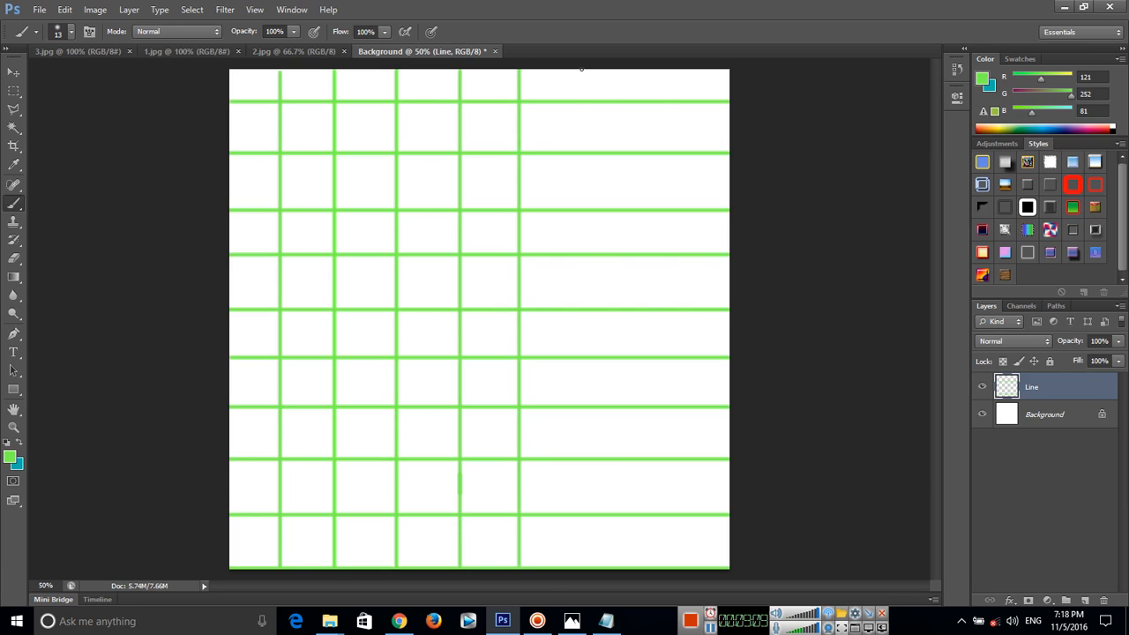
left_click_drag(581, 69, 580, 569)
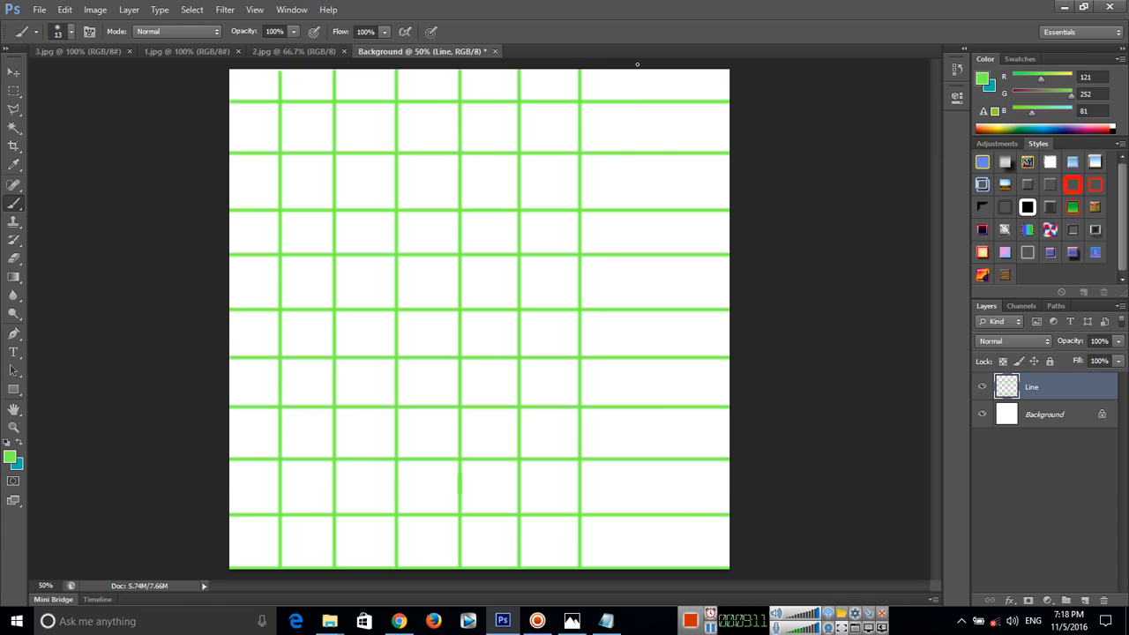
left_click_drag(644, 69, 644, 569)
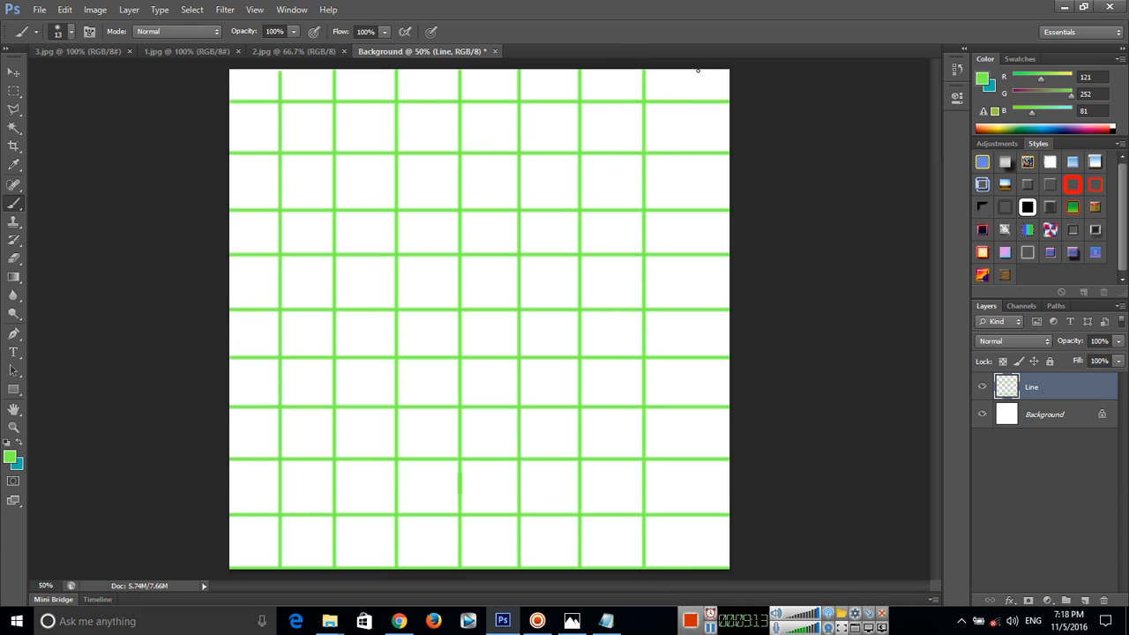
Complete the grid with a vertical green line along the canvas's right edge and another just inside it, undoing any slanted stroke.
mouse_move(727, 69)
left_mouse_down()
mouse_move(720, 154)
mouse_move(750, 579)
left_mouse_up()
left_click_drag(682, 71, 725, 570)
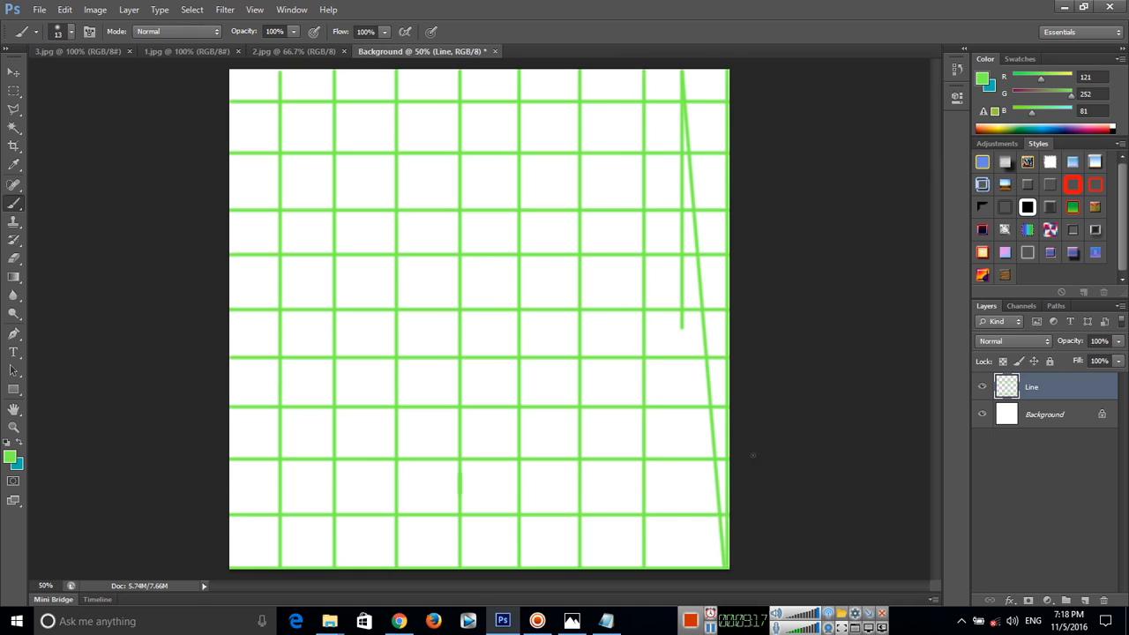
key("ctrl+z")
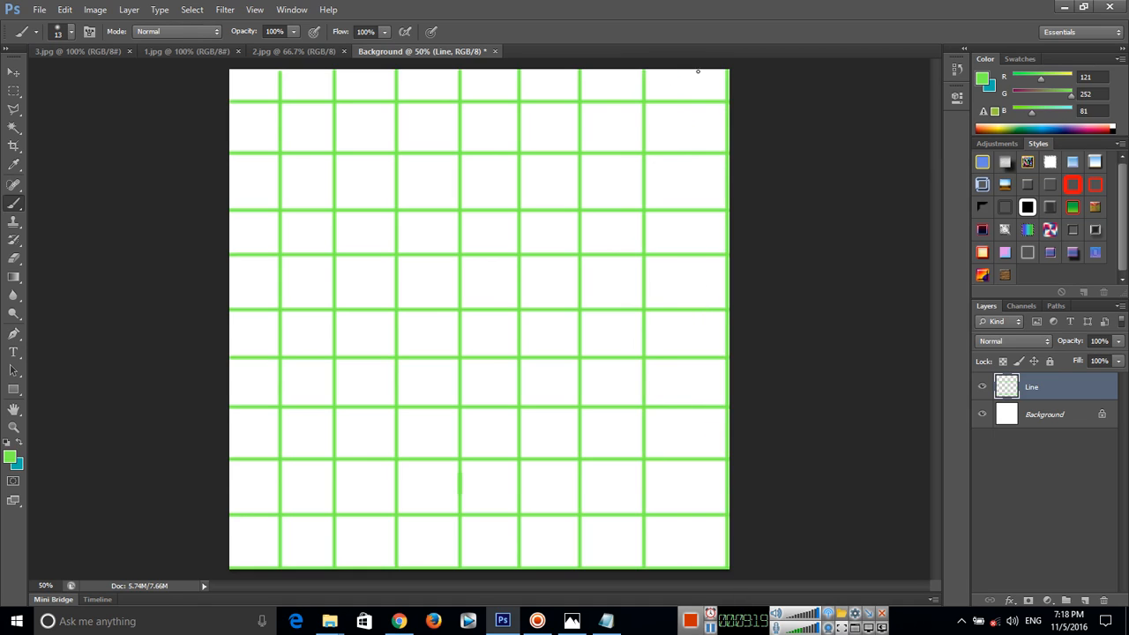
mouse_move(679, 69)
left_mouse_down()
mouse_move(666, 454)
mouse_move(677, 569)
left_mouse_up()
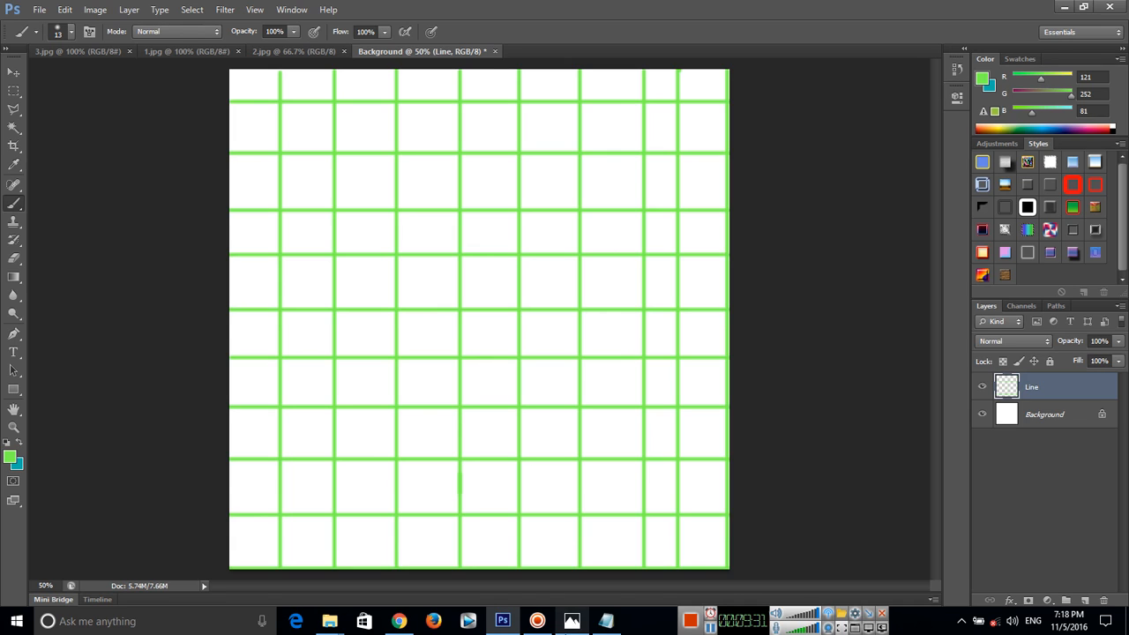
Switch to Notepad, add the lines "When already" and "Ctrl + T" to the note, and minimize it.
left_click(608, 622)
key("Return")
type("Whe ")
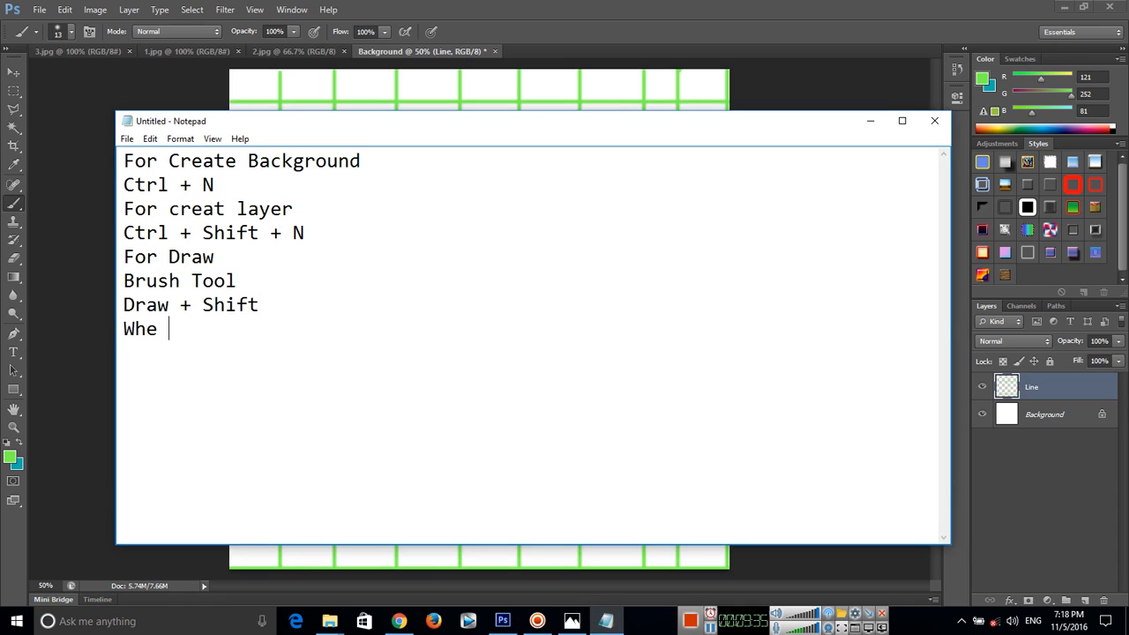
type("n already")
key("Return")
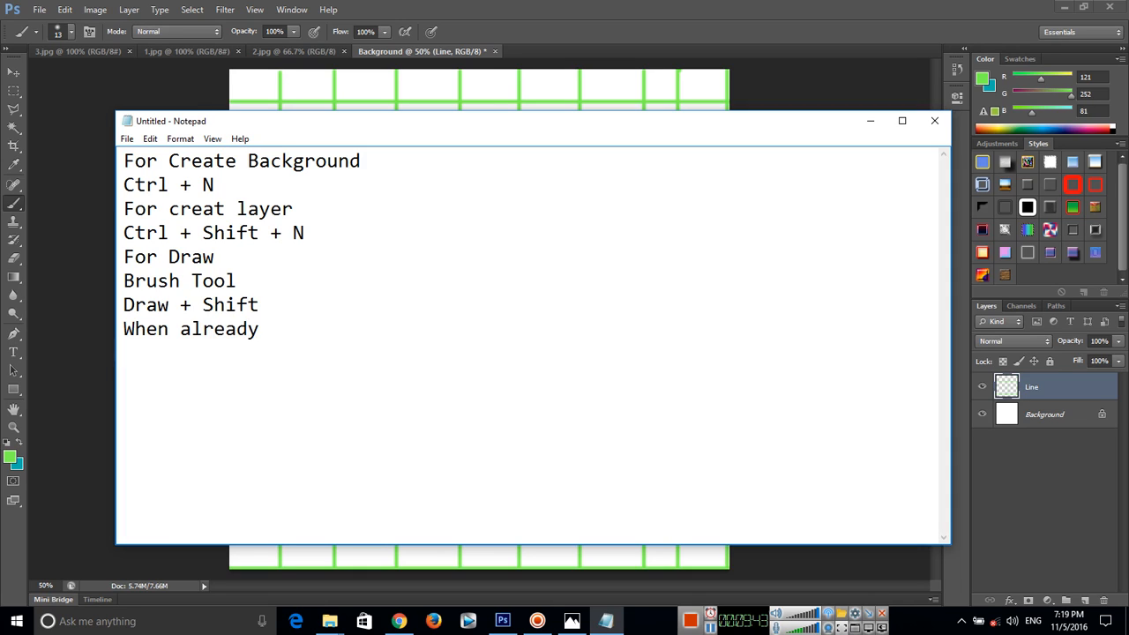
type("Ctrl _")
key("BackSpace")
type("+ T")
left_click(870, 121)
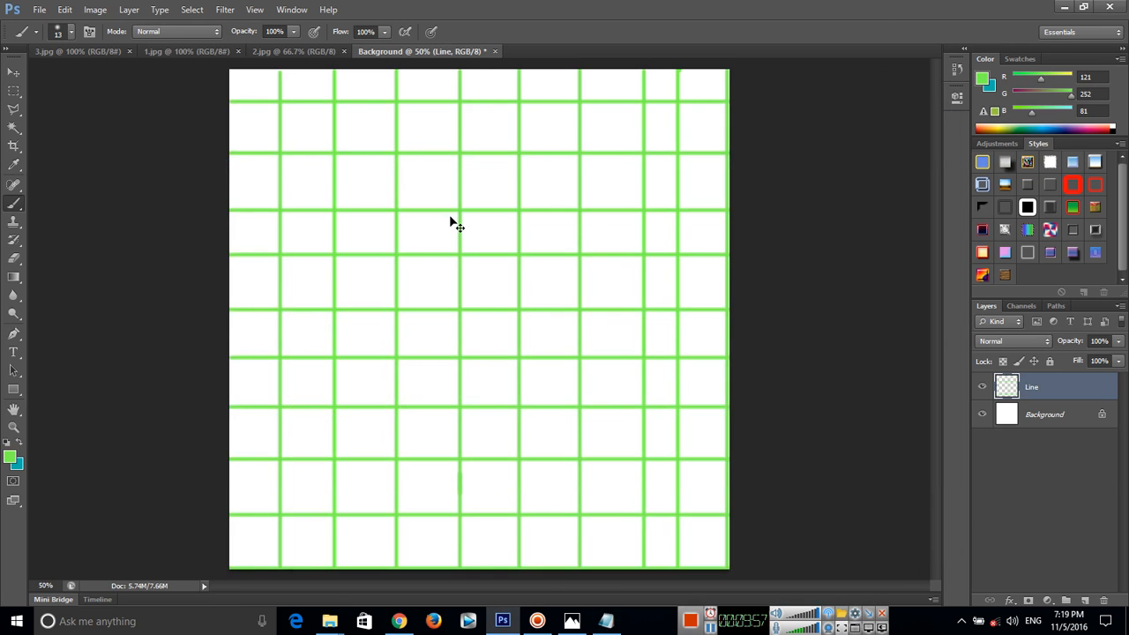
Start Free Transform on the Line layer's grid in Distort mode, checking the reference picture Result.jpg.
key("ctrl+t")
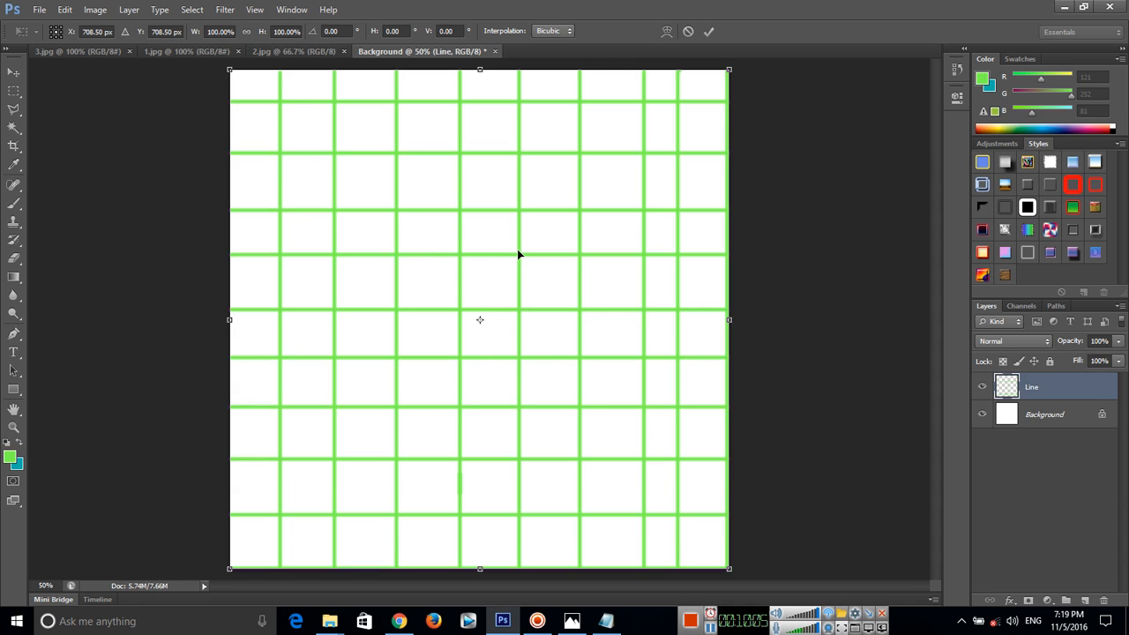
left_click(572, 621)
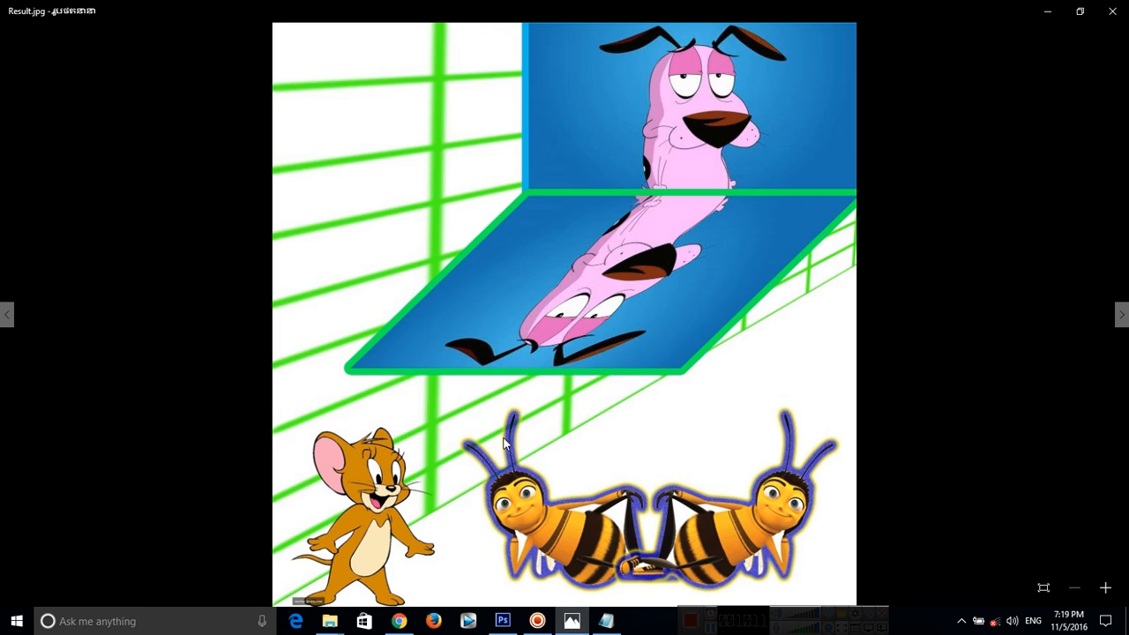
left_click(538, 620)
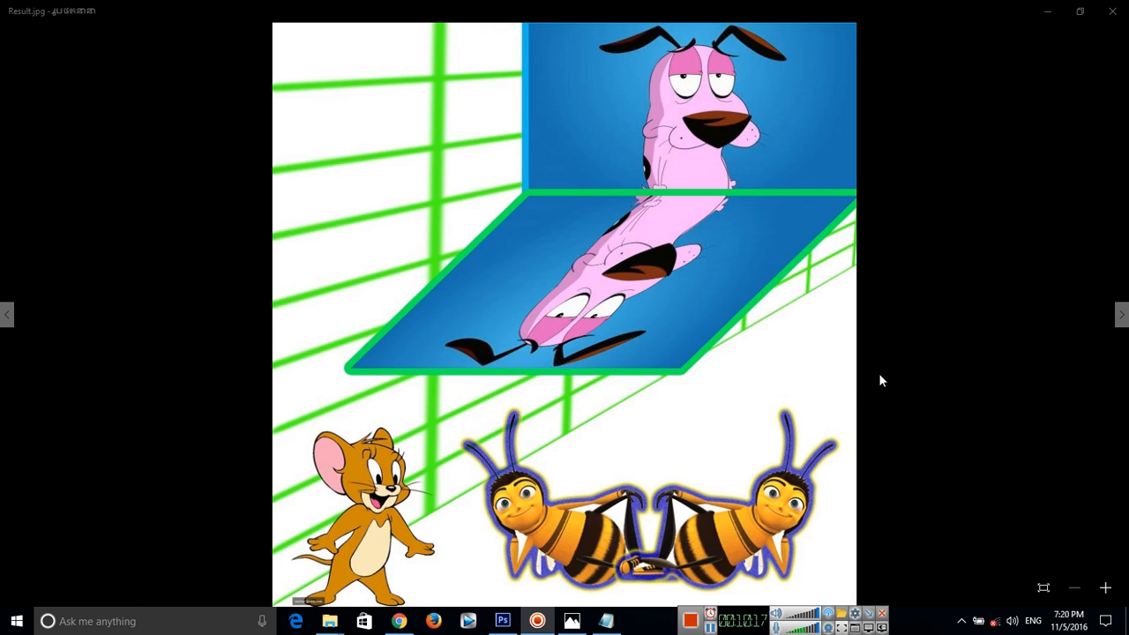
left_click(502, 620)
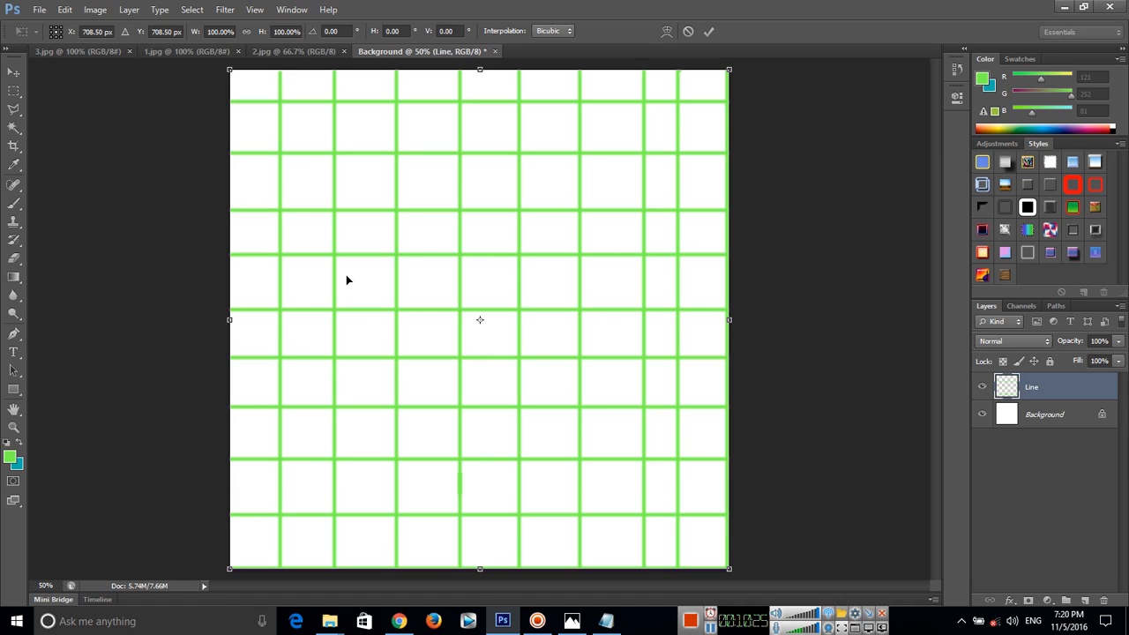
right_click(302, 133)
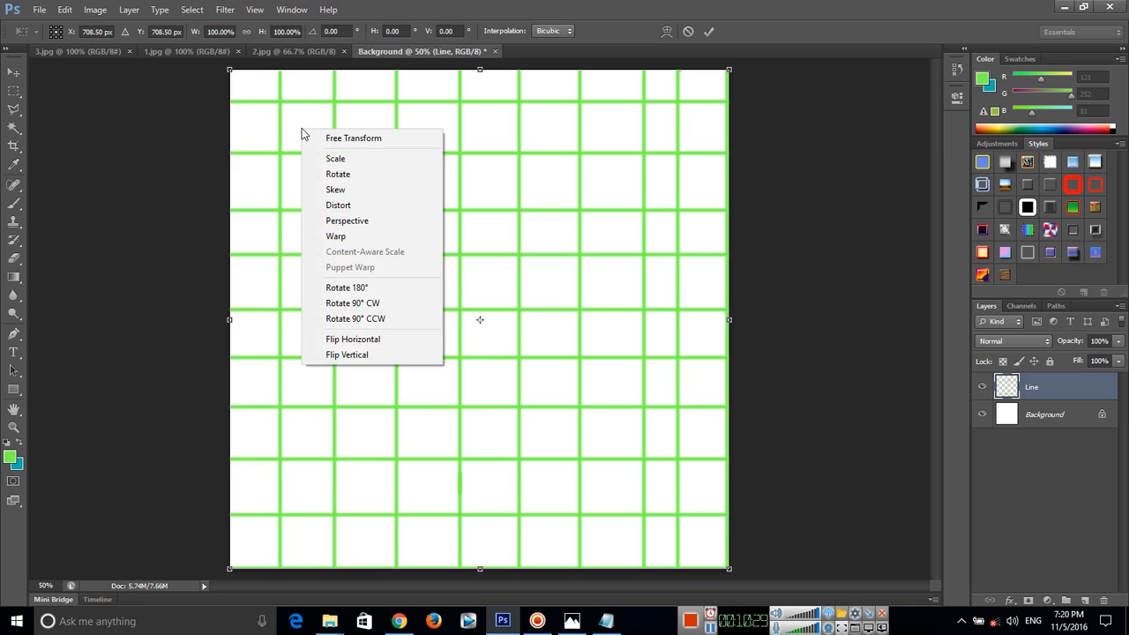
left_click(370, 209)
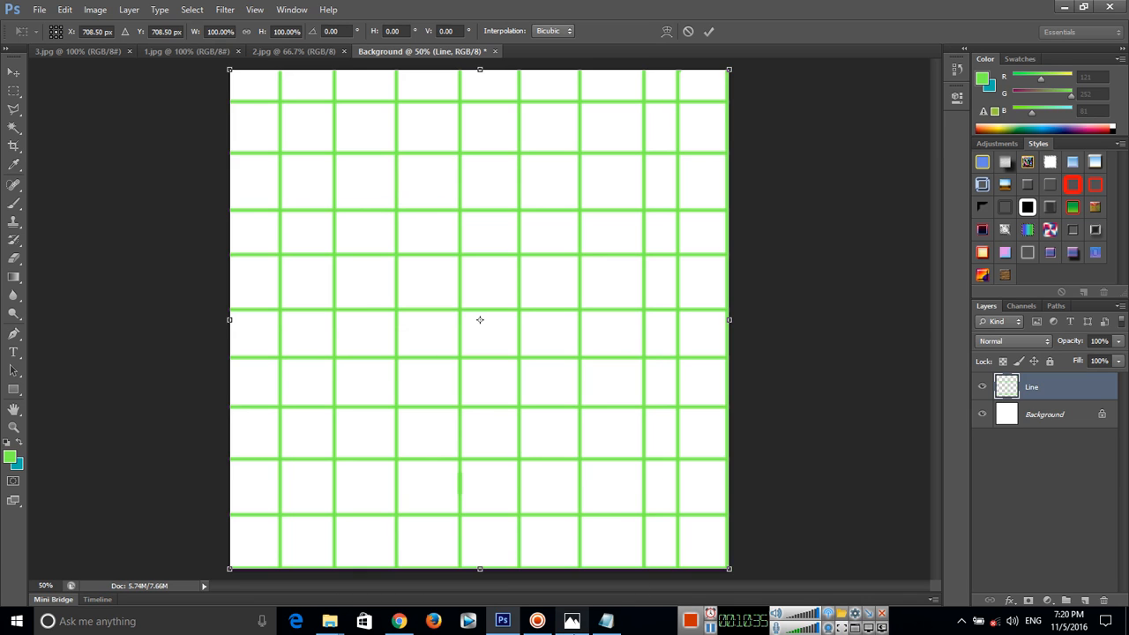
Switch to Notepad, extend the "Ctrl + T" line with ", Right click + Disort", and minimize the note.
left_click(606, 621)
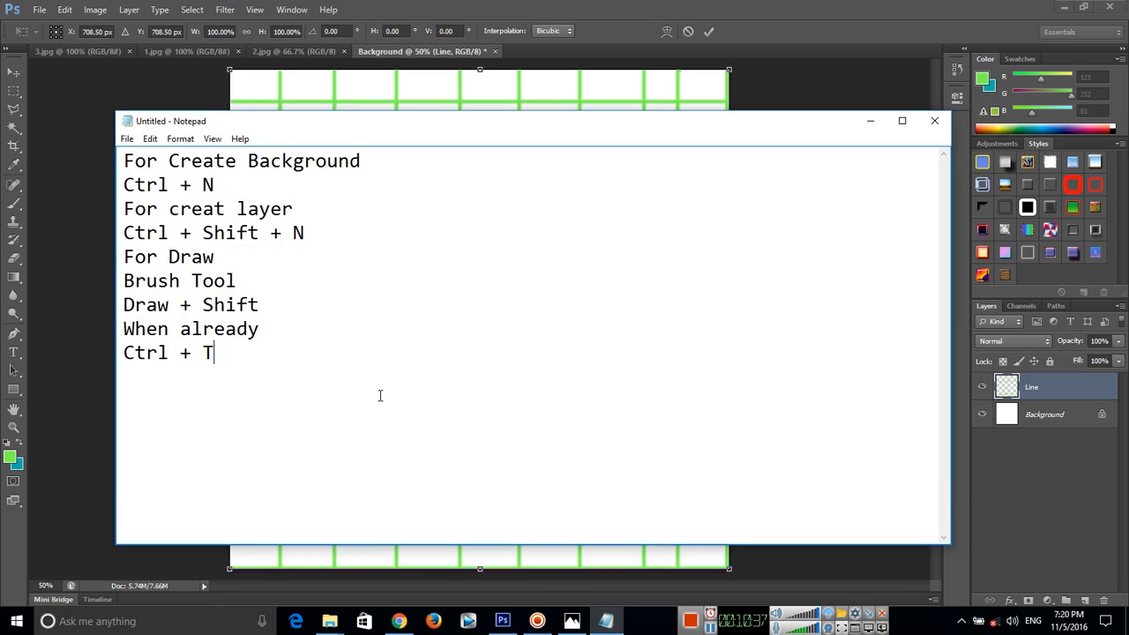
type(", Rid")
key("BackSpace")
type("ght click")
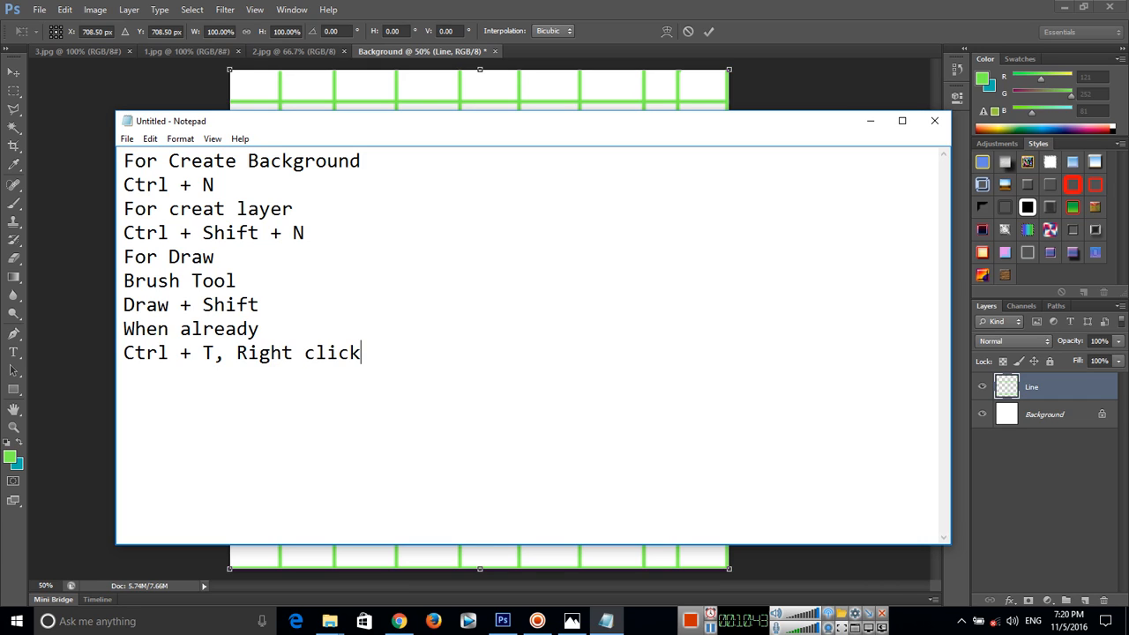
type(" + Disort")
left_click(870, 121)
Distort the Line grid into perspective by raising its lower-right corner far up and its lower-left corner slightly, apply it, and compare with Result.jpg.
right_click(405, 187)
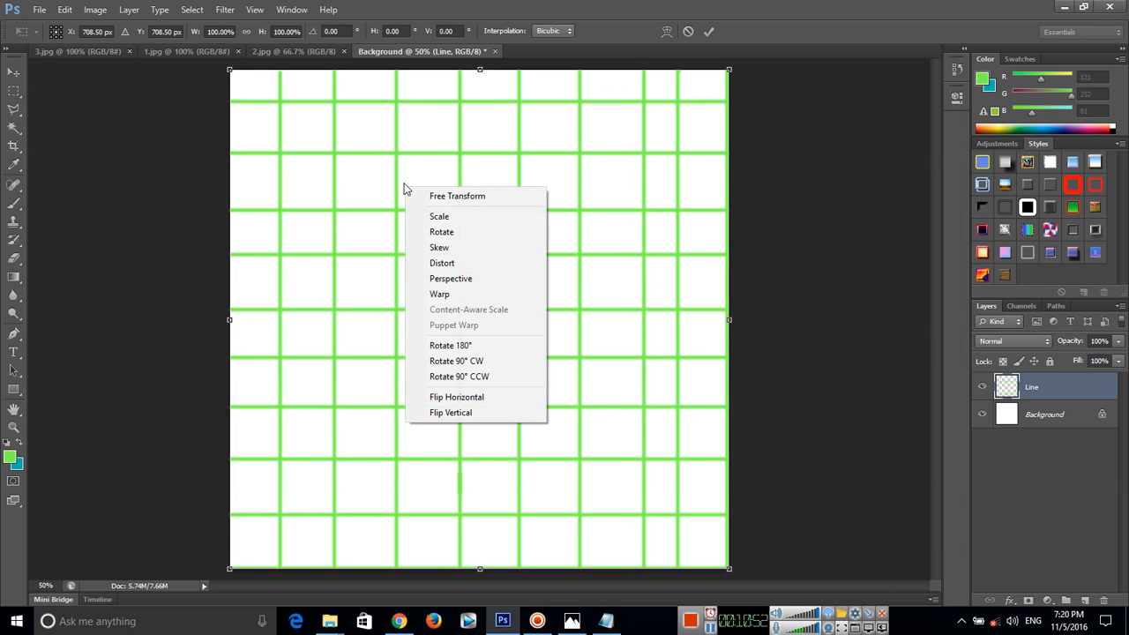
left_click(475, 264)
left_click_drag(722, 570, 729, 228)
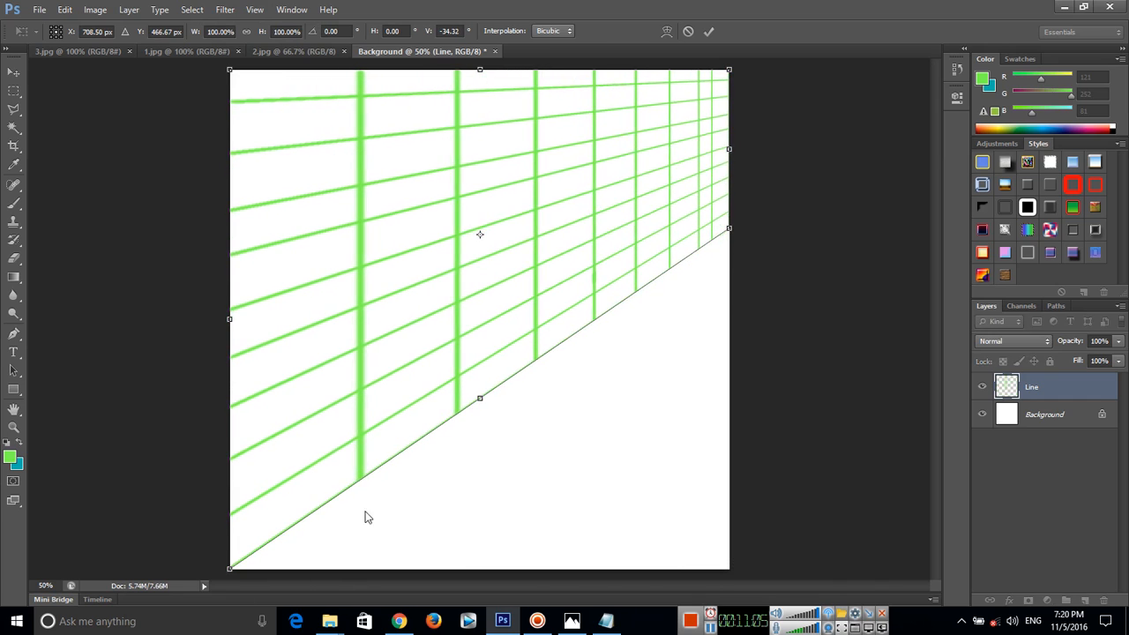
left_click_drag(231, 574, 238, 481)
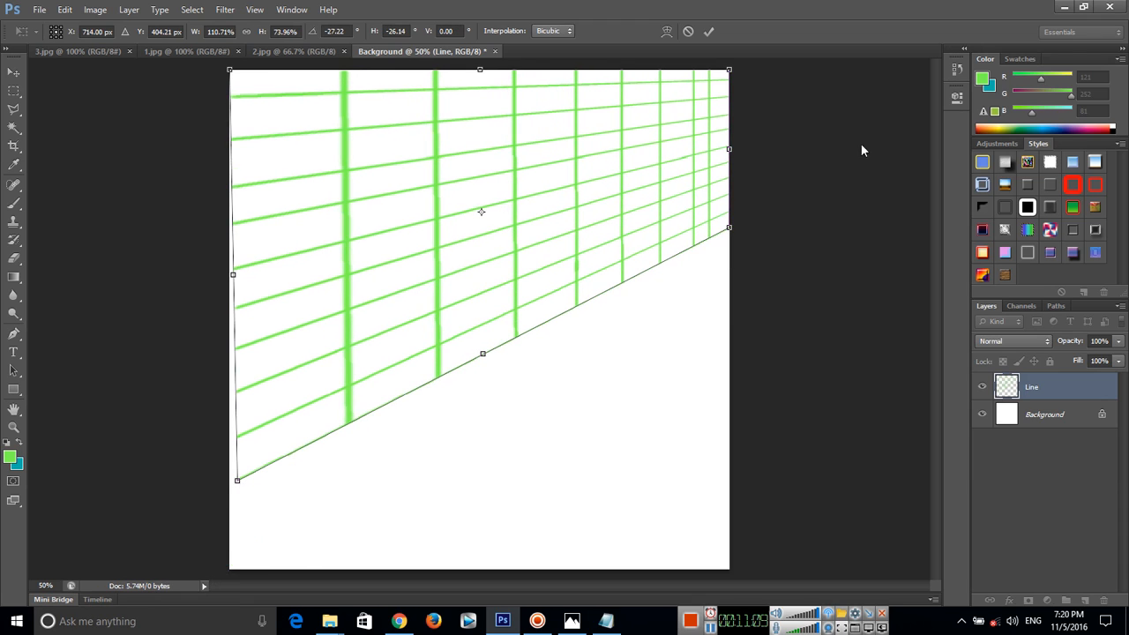
left_click_drag(730, 229, 730, 201)
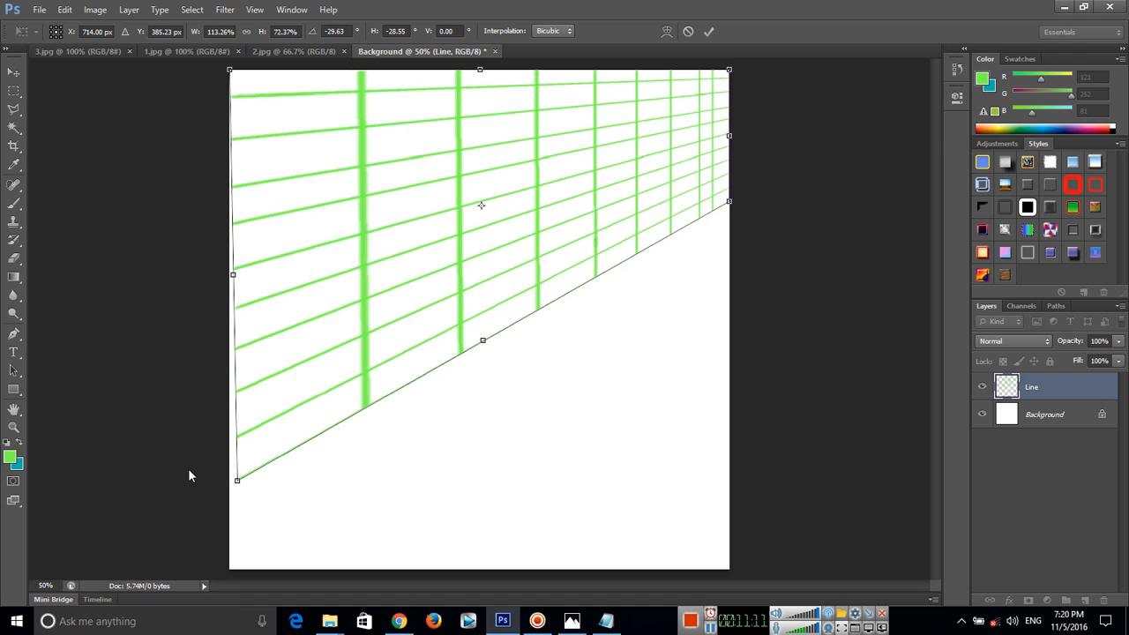
left_click_drag(237, 483, 231, 518)
left_click(540, 626)
left_click(571, 621)
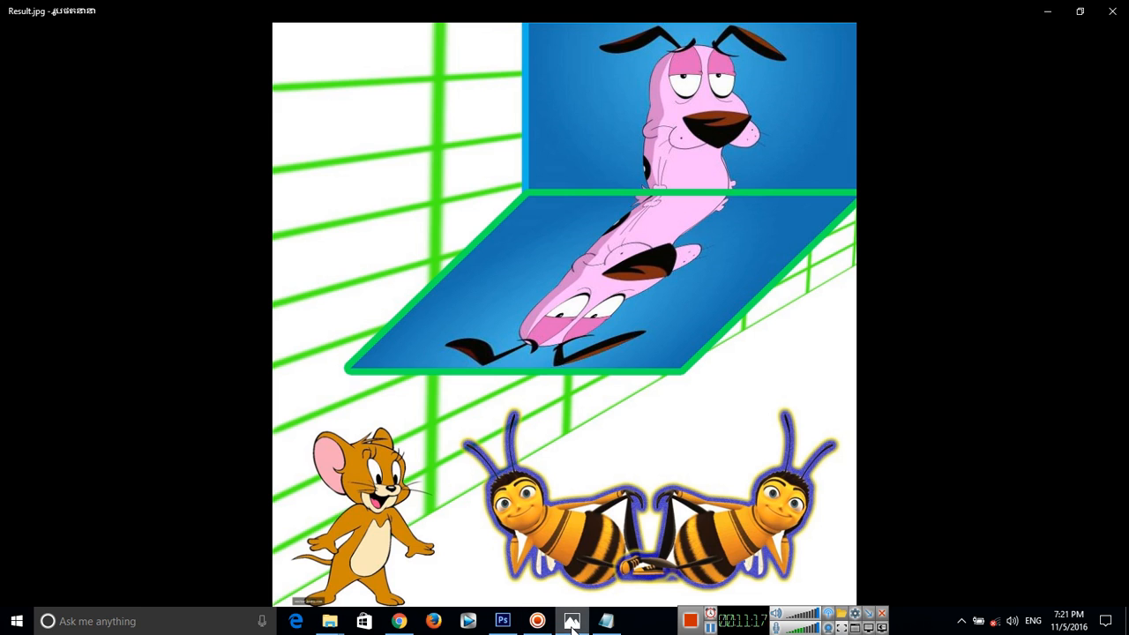
left_click(572, 621)
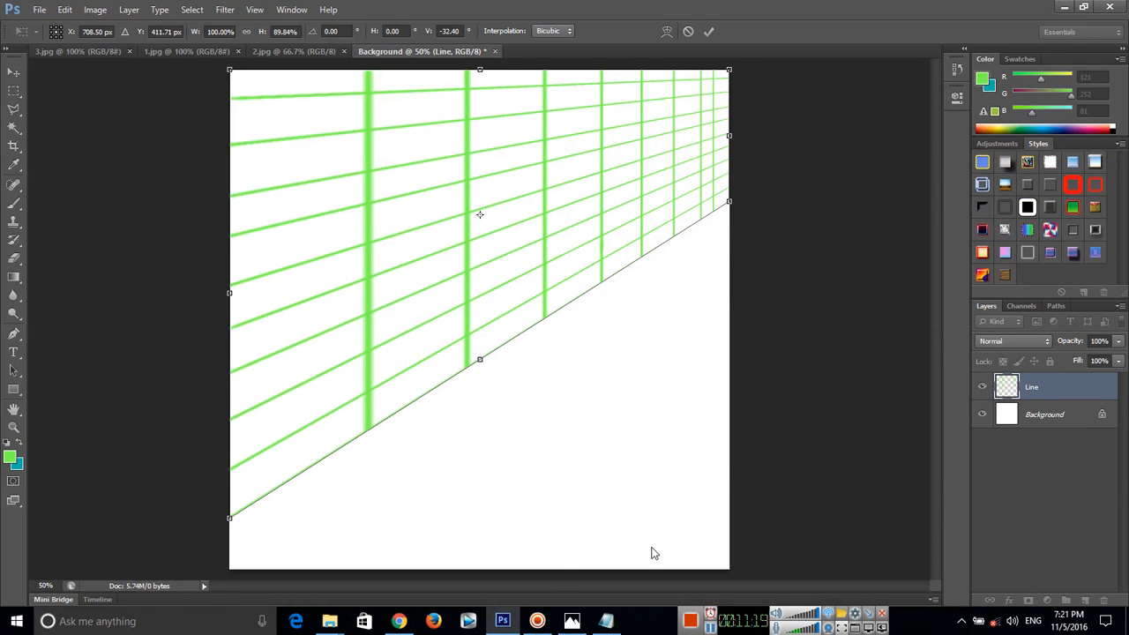
left_click(708, 32)
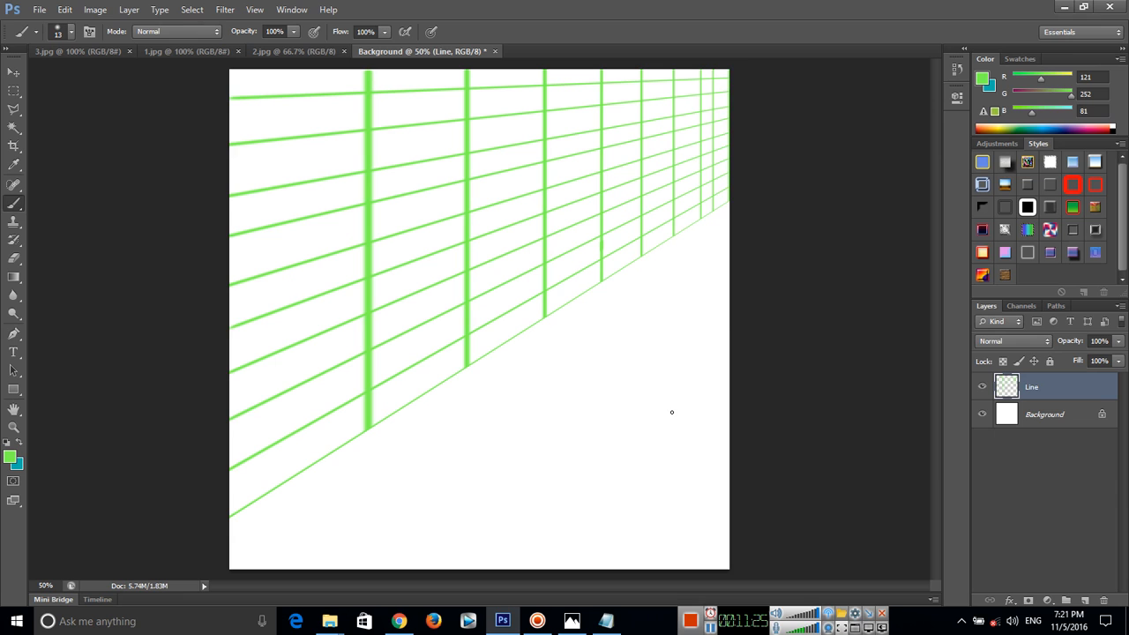
left_click(572, 621)
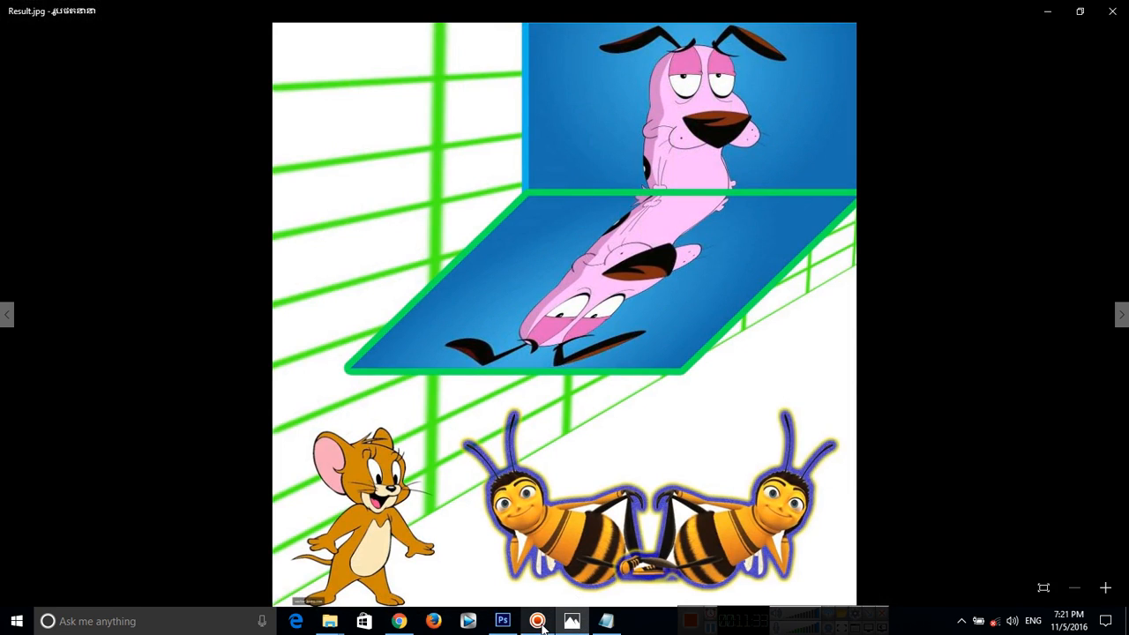
left_click(572, 621)
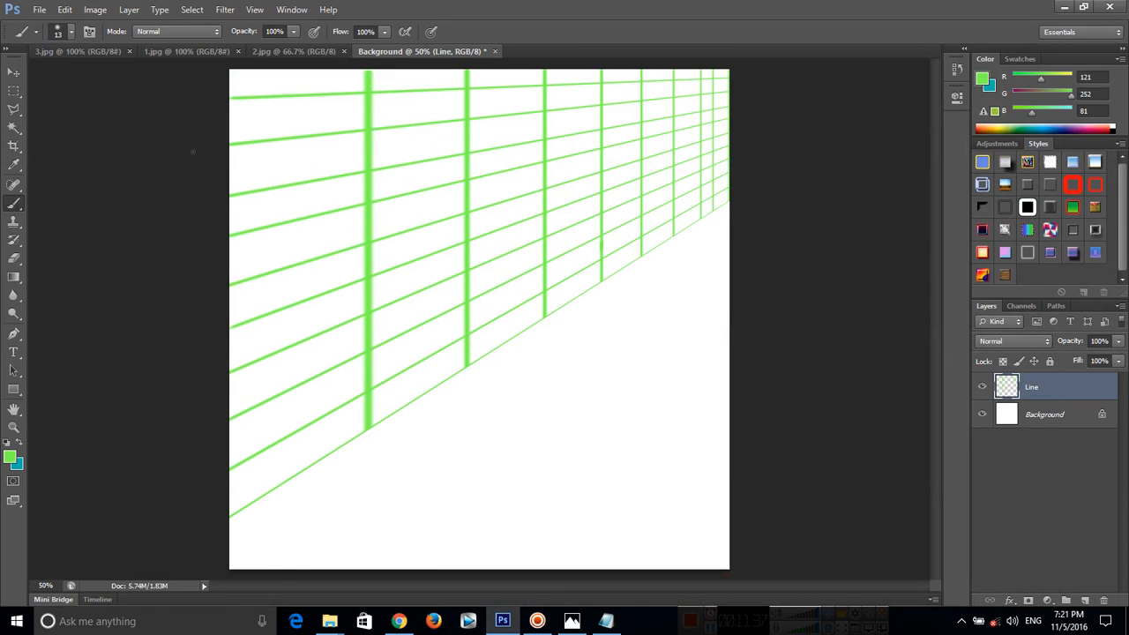
left_click(72, 31)
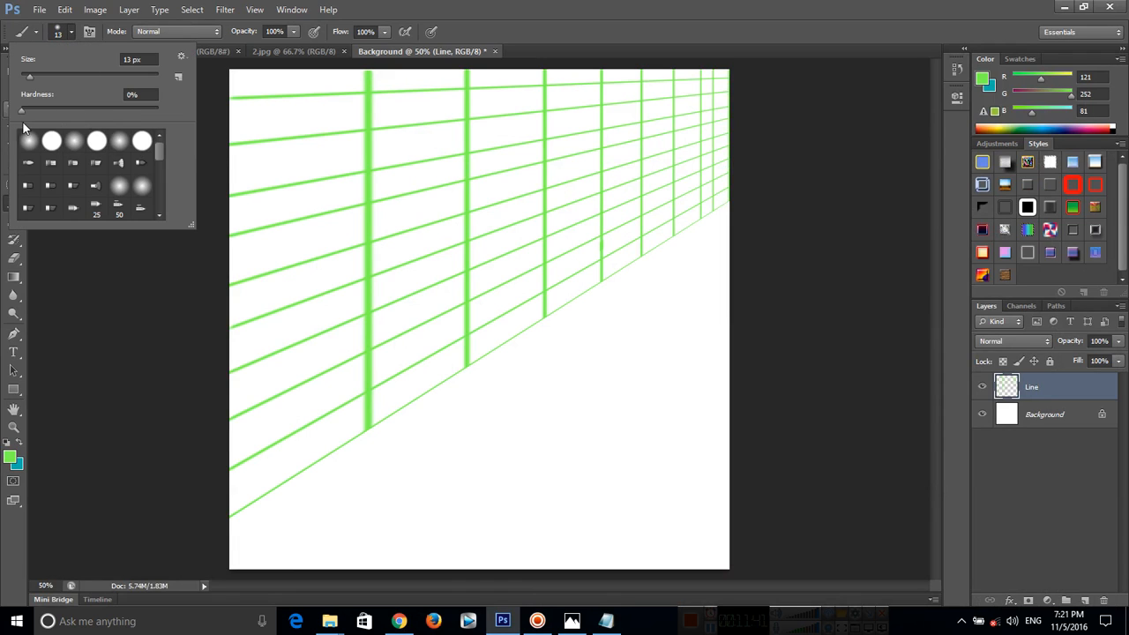
left_click(330, 438)
left_click_drag(365, 474, 450, 448)
left_click(73, 32)
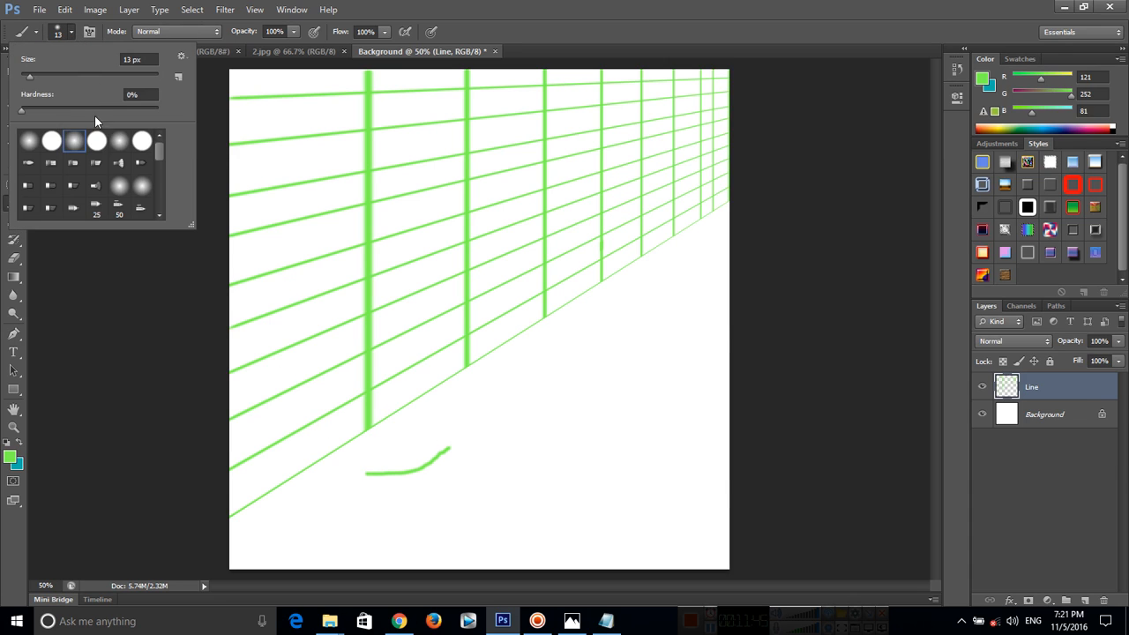
left_click(38, 75)
mouse_move(507, 353)
left_mouse_down()
mouse_move(519, 430)
mouse_move(467, 398)
mouse_move(510, 362)
mouse_move(545, 360)
left_mouse_up()
mouse_move(496, 416)
left_mouse_down()
mouse_move(486, 400)
mouse_move(408, 444)
left_mouse_up()
key("ctrl+z")
key("ctrl+alt+z")
key("ctrl+alt+z")
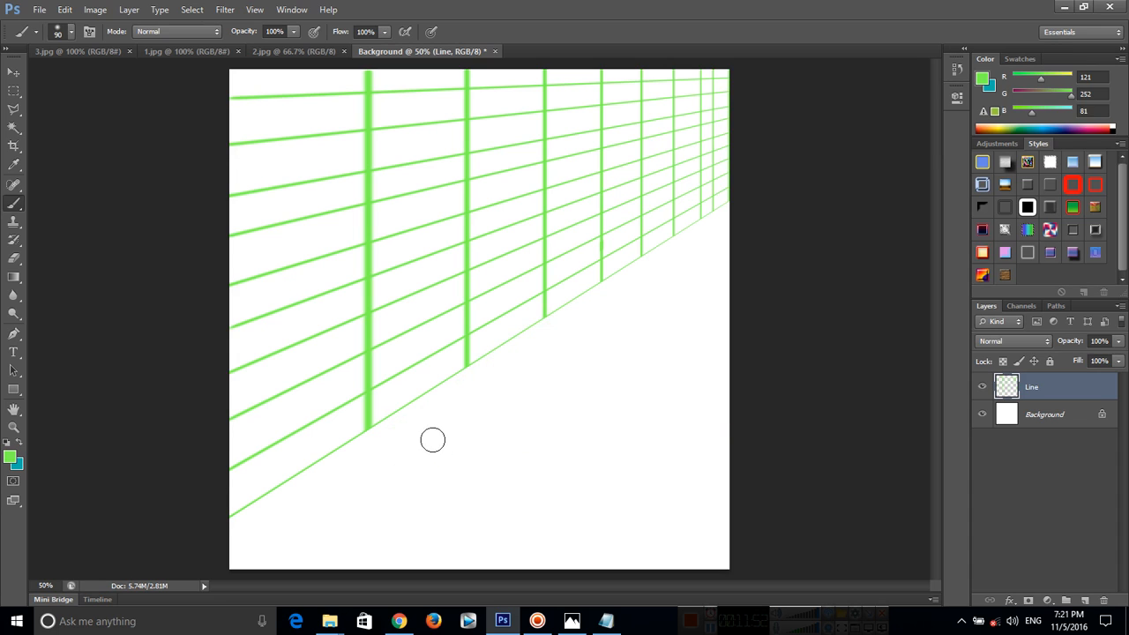
Set the brush size to 9 px.
left_click(65, 33)
mouse_move(75, 78)
left_mouse_down()
mouse_move(22, 82)
mouse_move(31, 79)
left_mouse_up()
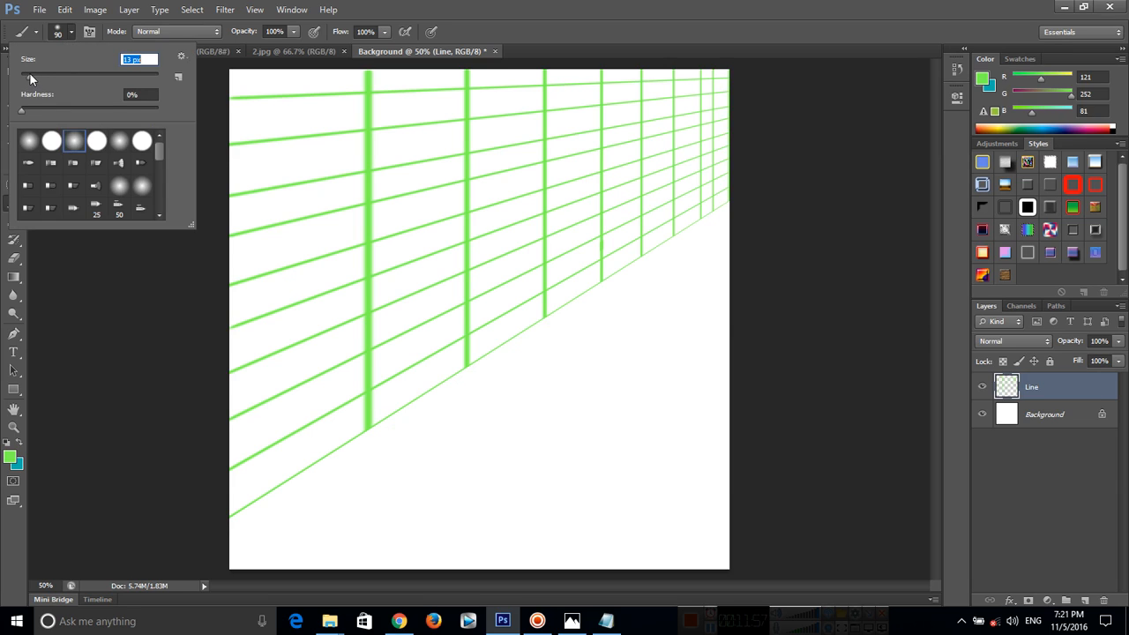
left_click(188, 311)
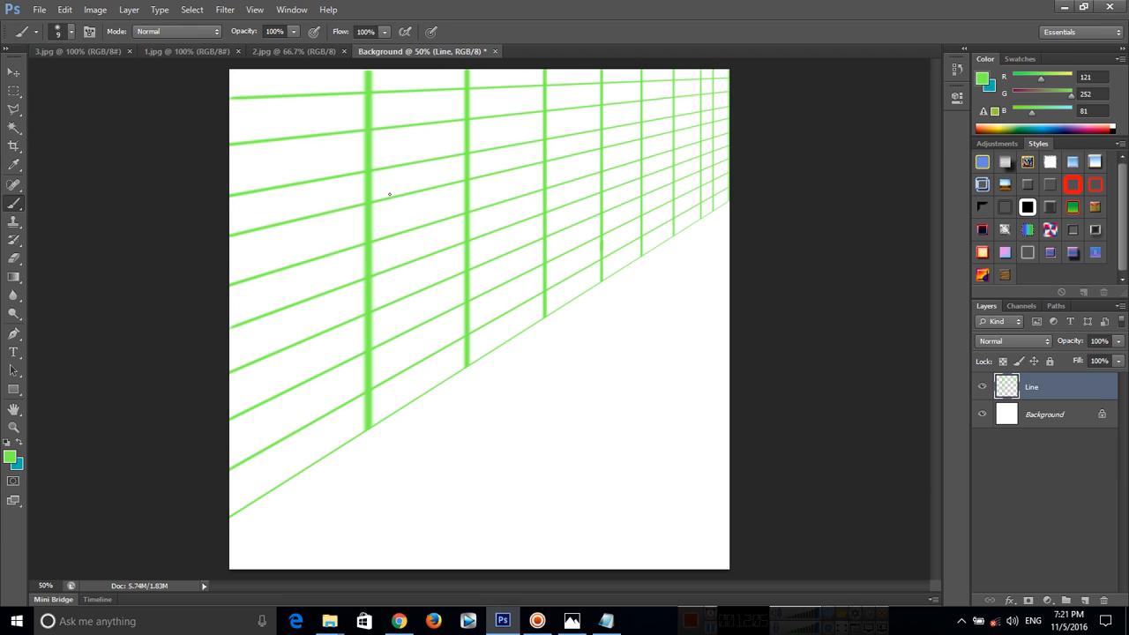
Copy the dog picture from 3.jpg into the Background document as a new layer, and close 3.jpg.
left_click(312, 51)
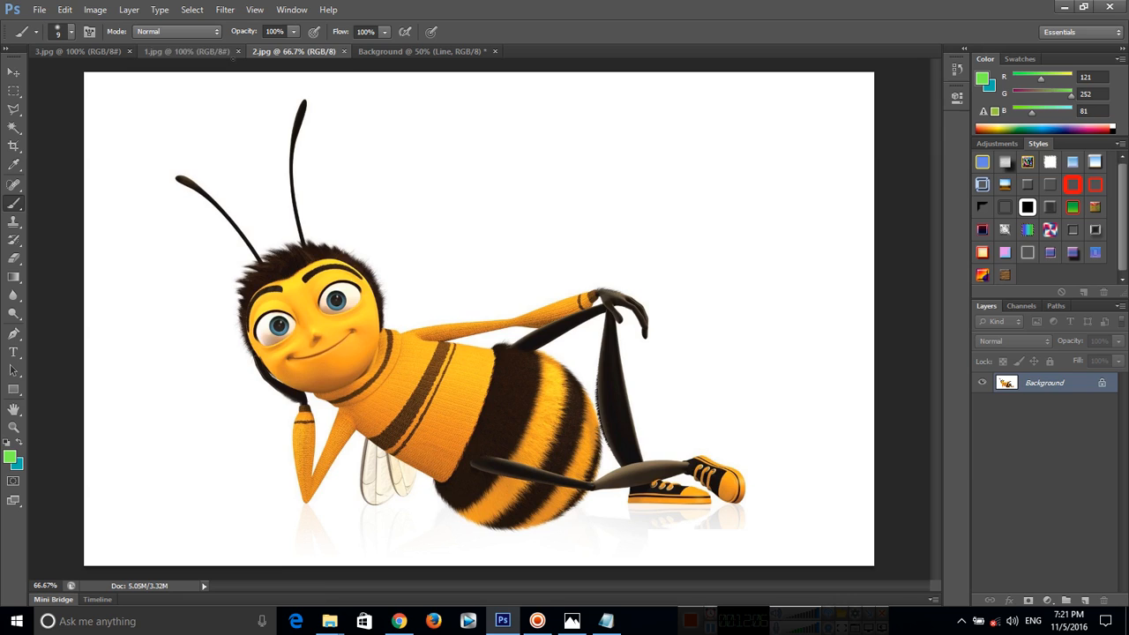
left_click(176, 50)
left_click(72, 51)
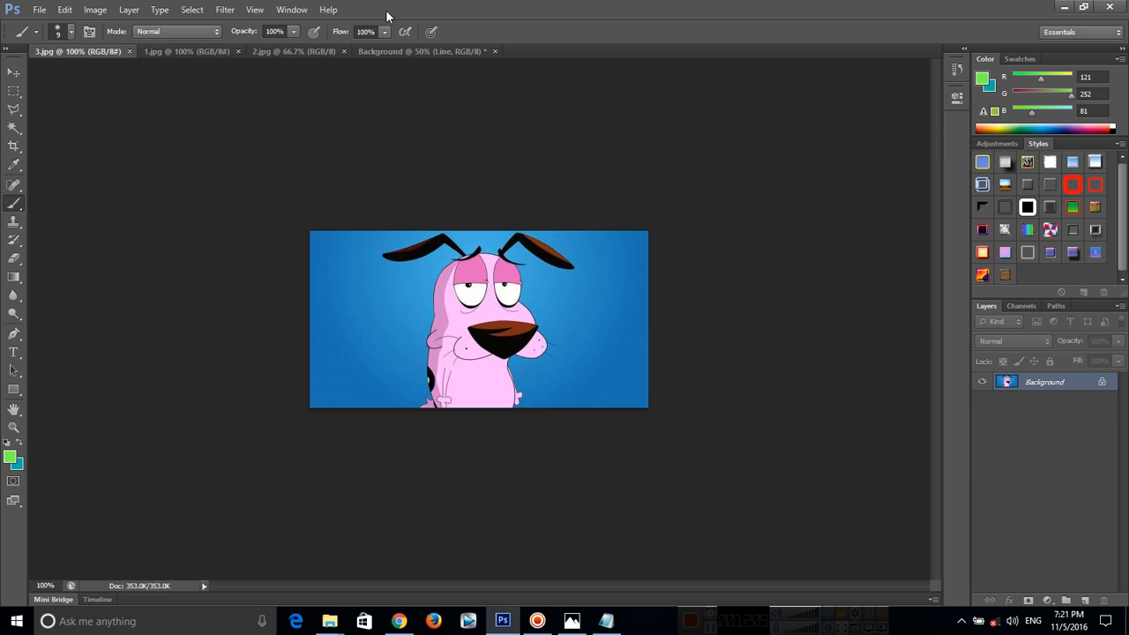
left_click(436, 52)
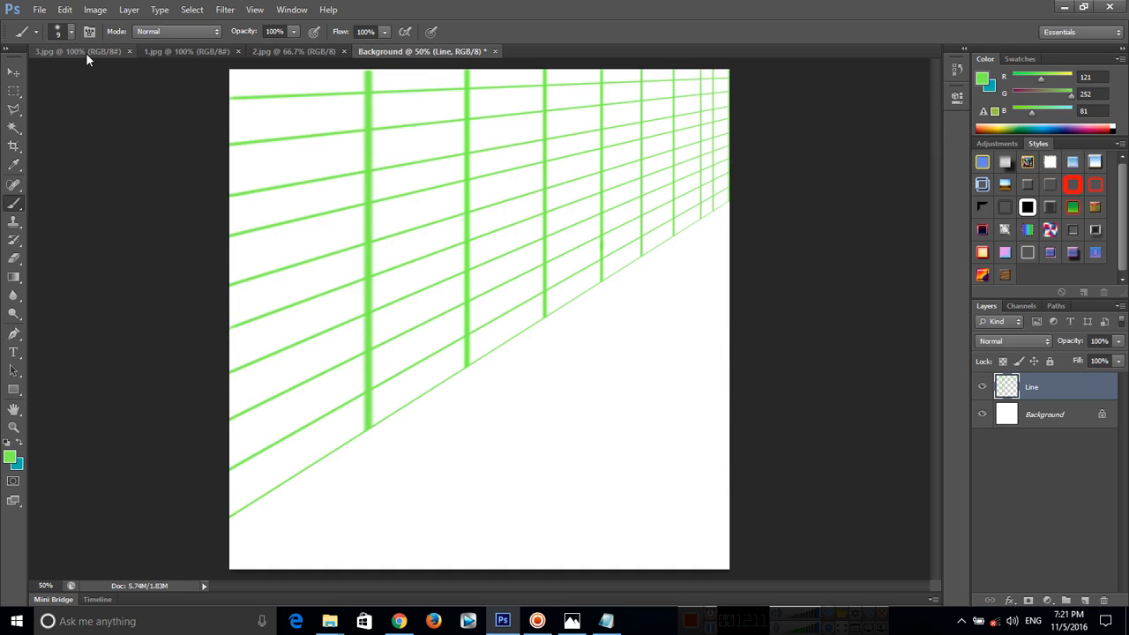
left_click_drag(86, 53, 654, 346)
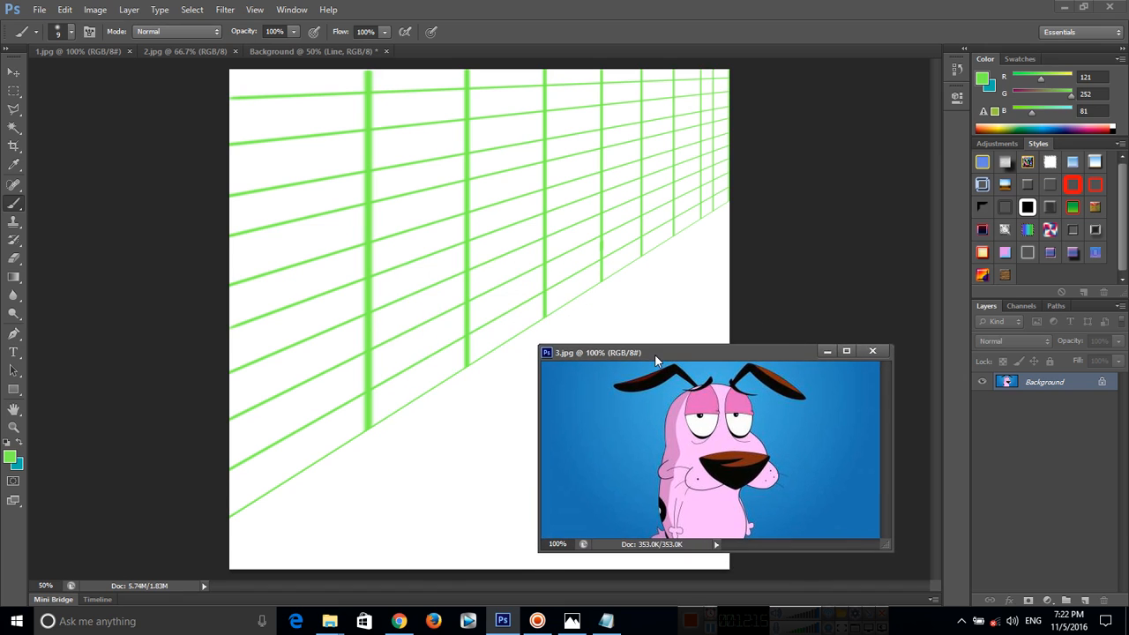
left_click(10, 73)
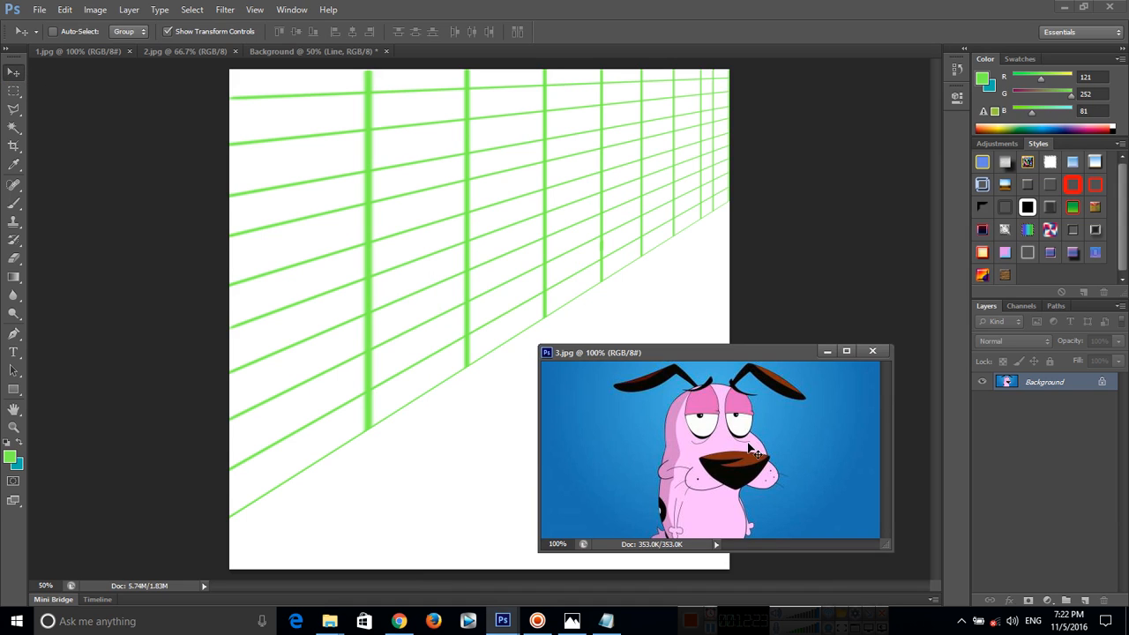
left_click_drag(756, 452, 448, 237)
left_click(565, 240)
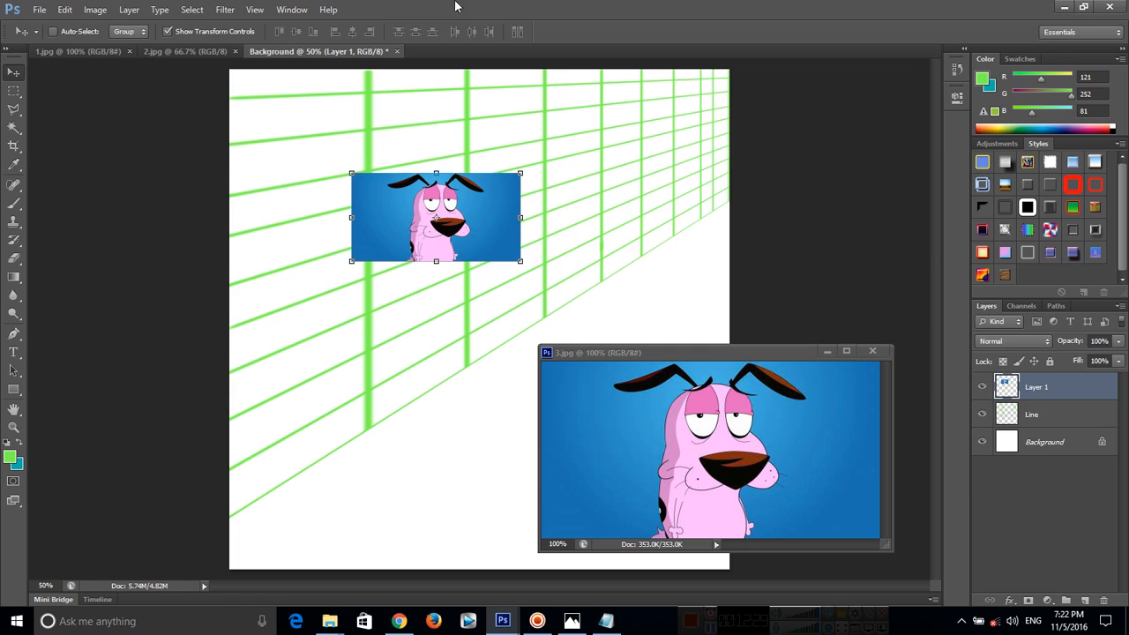
left_click(873, 352)
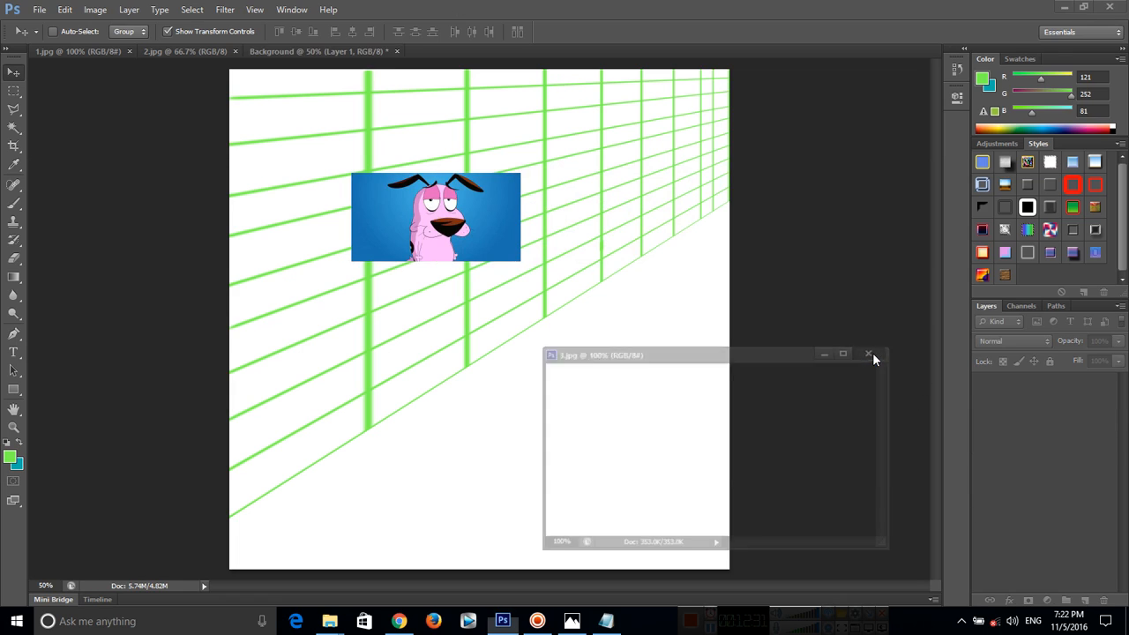
Move the dog picture into the canvas's upper-right corner and enlarge it to fill the corner from the top and right edges.
left_click_drag(491, 200, 694, 128)
left_click_drag(560, 148, 532, 148)
left_click_drag(630, 104, 631, 69)
left_click_drag(530, 133, 515, 132)
left_click(708, 31)
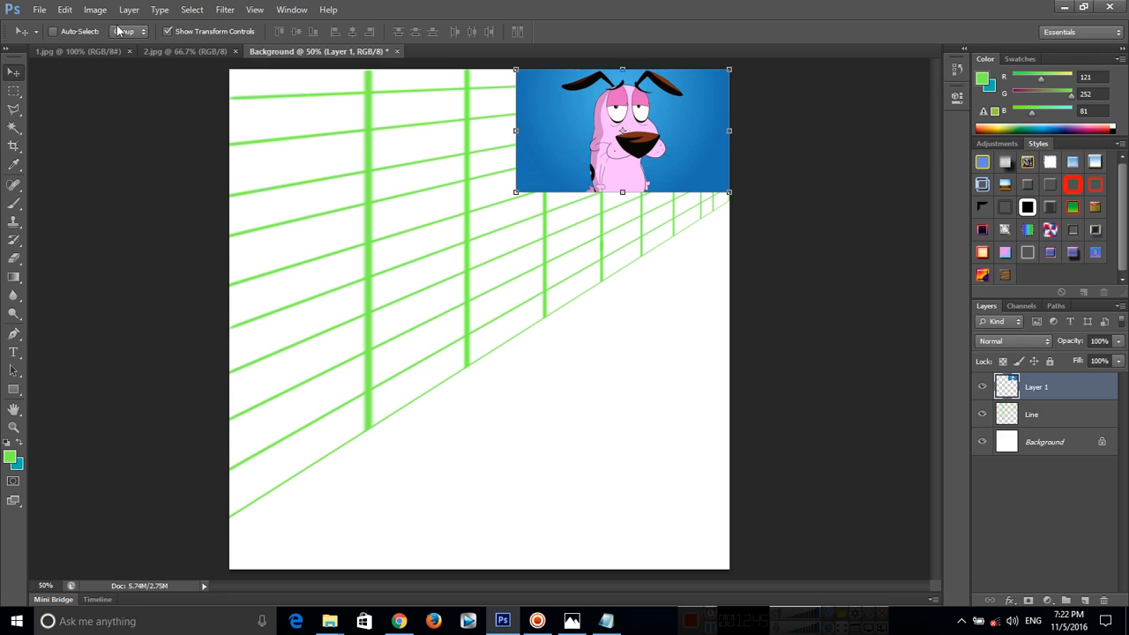
Enlarge the dog picture slightly from its lower-left corner, keeping it in the canvas's upper-right corner, and compare with Result.jpg.
left_click(168, 31)
left_click_drag(587, 130, 630, 98)
left_click(167, 32)
left_click_drag(517, 192, 501, 201)
left_click(710, 33)
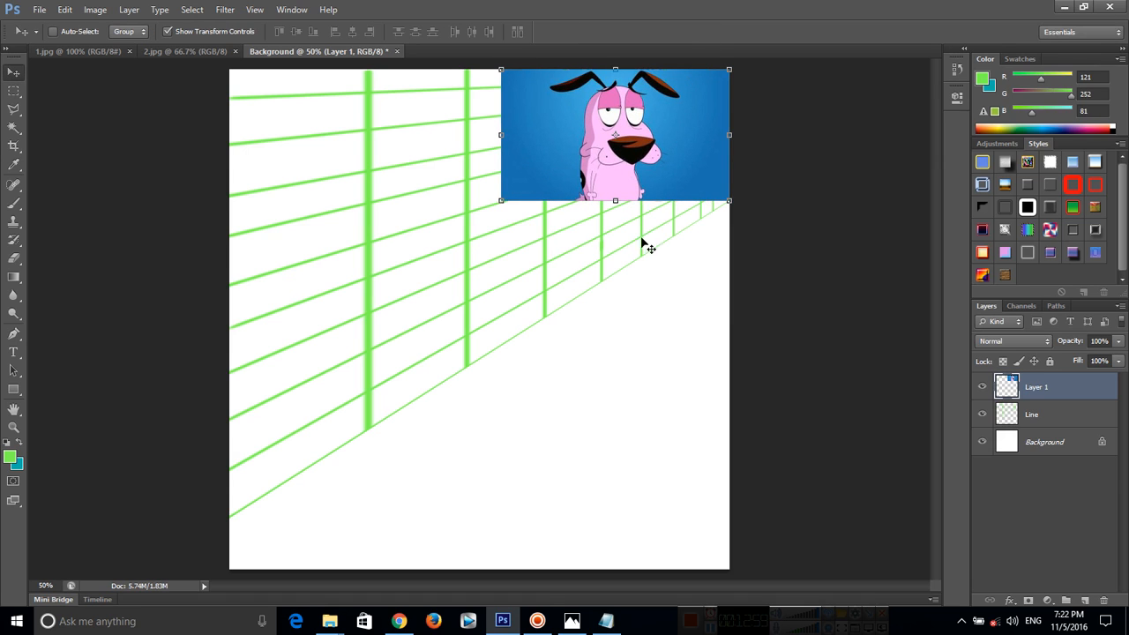
left_click_drag(664, 141, 664, 143)
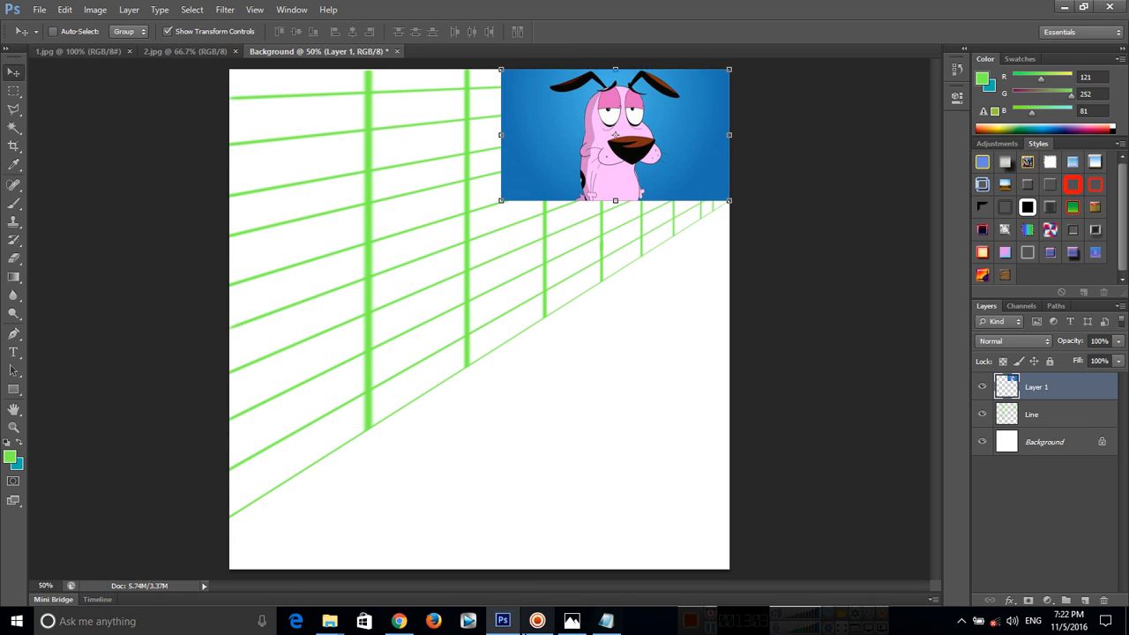
left_click(572, 621)
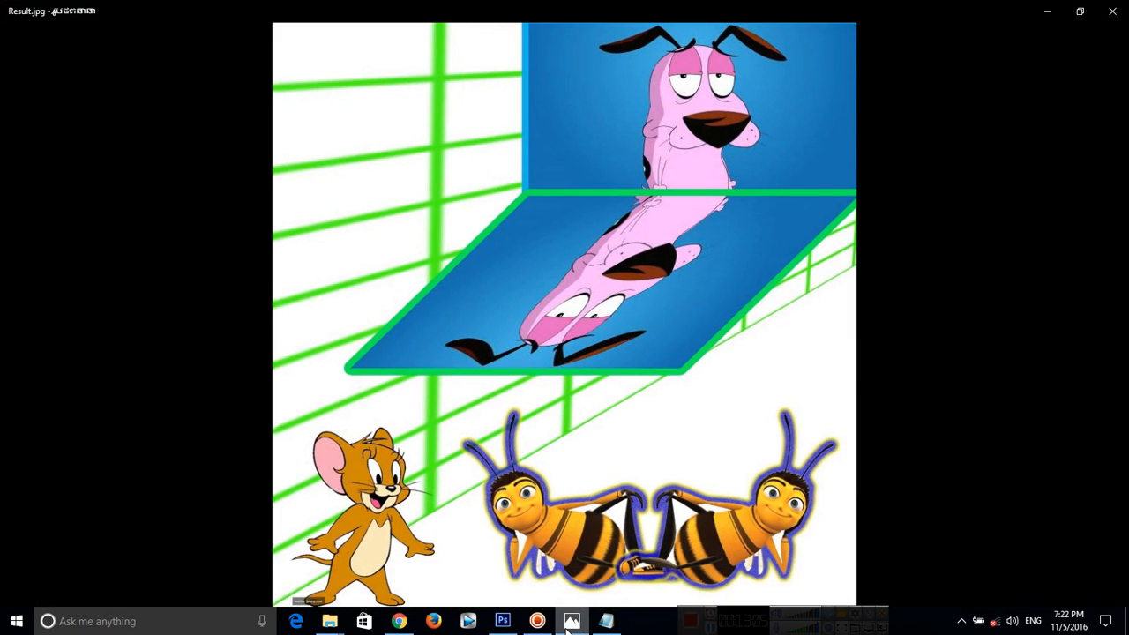
left_click(572, 621)
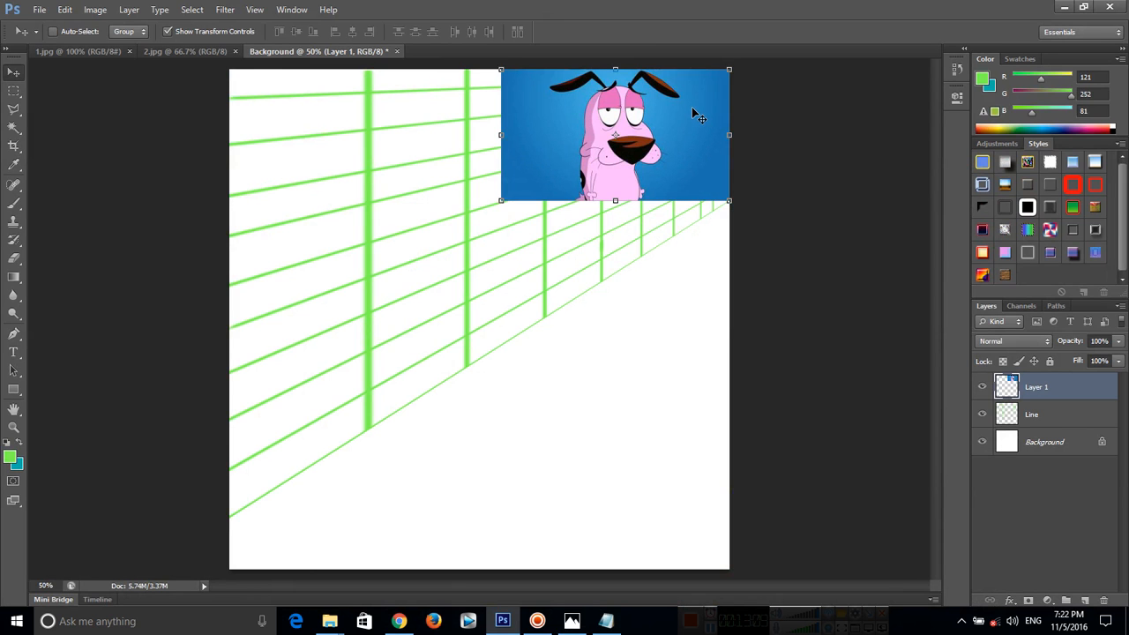
Switch to Notepad and add the line "Alt + Hold click" to the note.
left_click(606, 621)
left_click(606, 623)
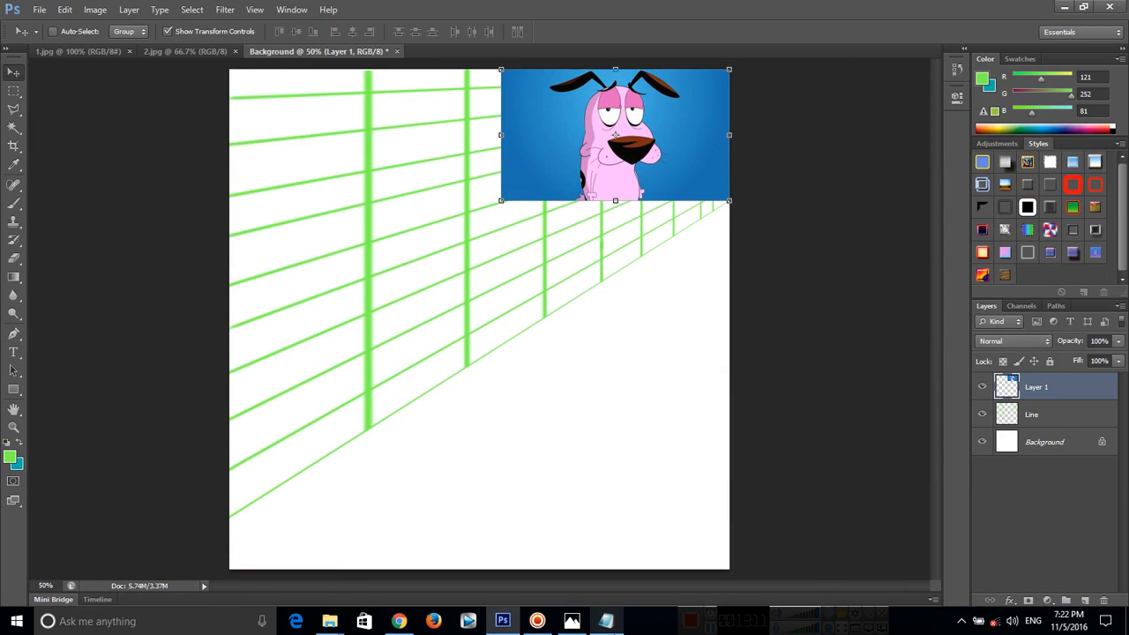
left_click(607, 622)
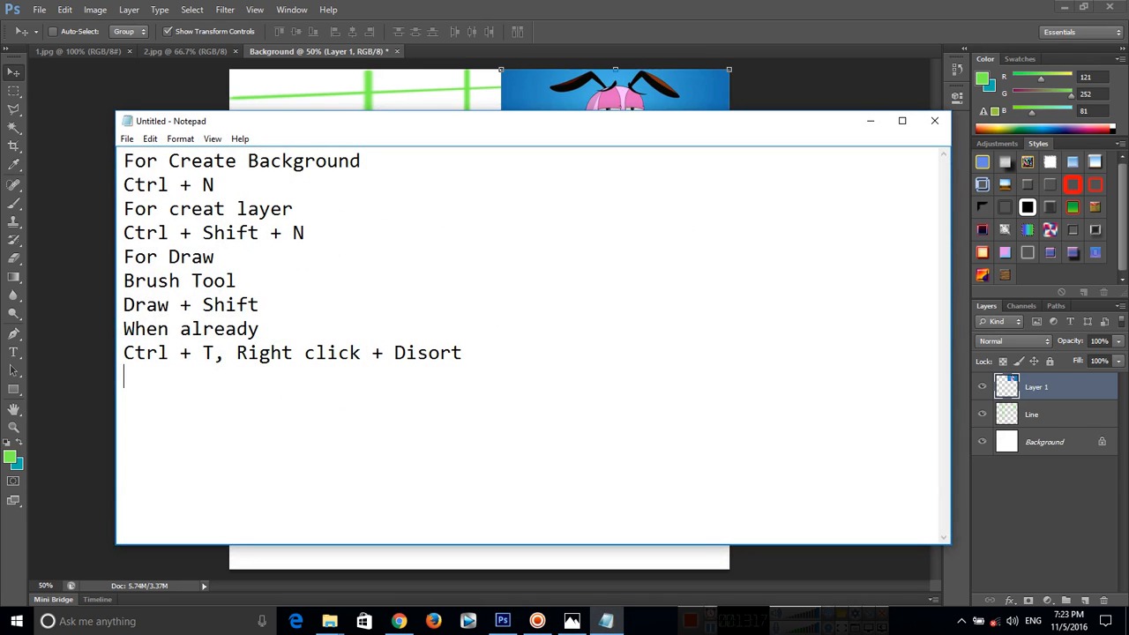
type("A")
type("t")
key("BackSpace")
type("lr")
key("BackSpace")
type("t + Cl")
key("BackSpace")
key("BackSpace")
type("Hol")
key("BackSpace")
type("de")
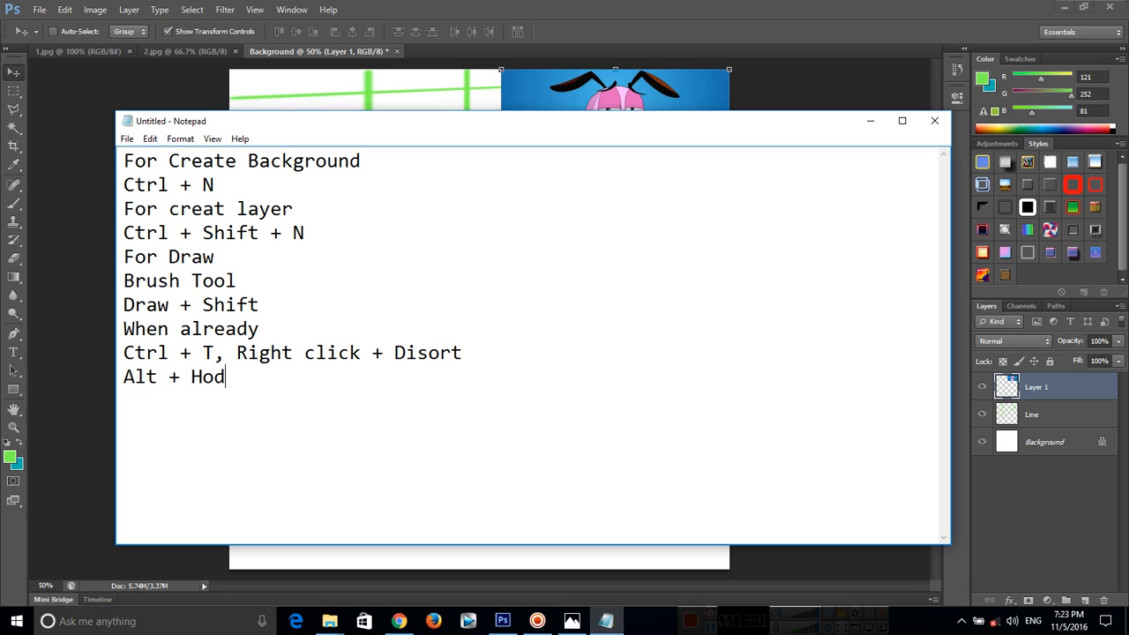
key("BackSpace")
key("BackSpace")
type("d click")
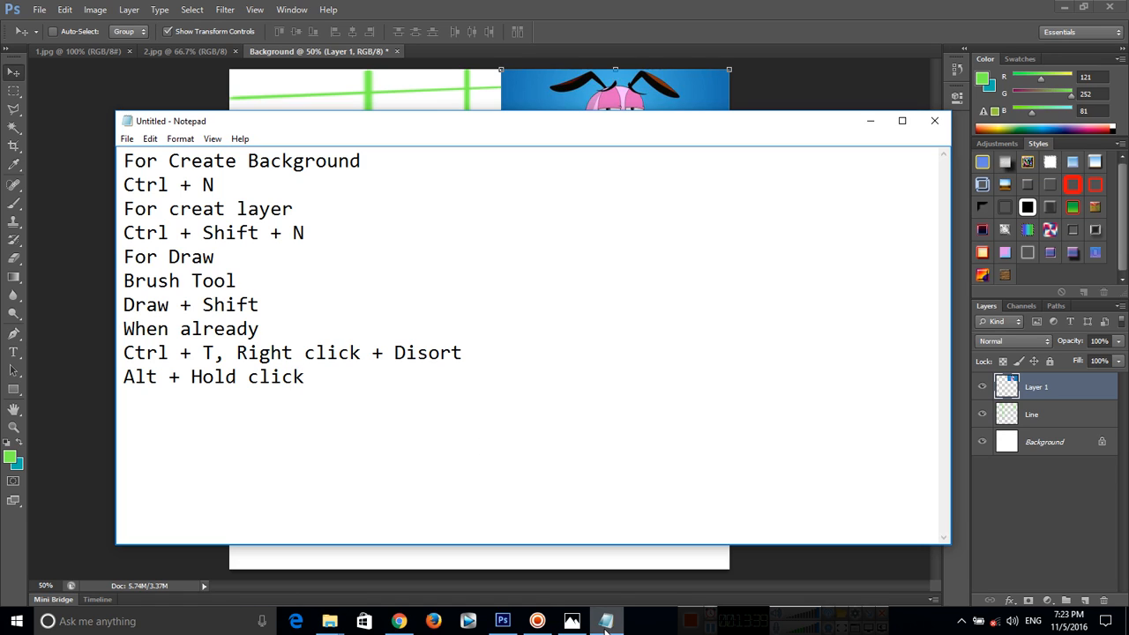
Switch back to Photoshop, duplicate the dog picture directly below the original, and select the original's layer, Layer 1.
left_click(503, 621)
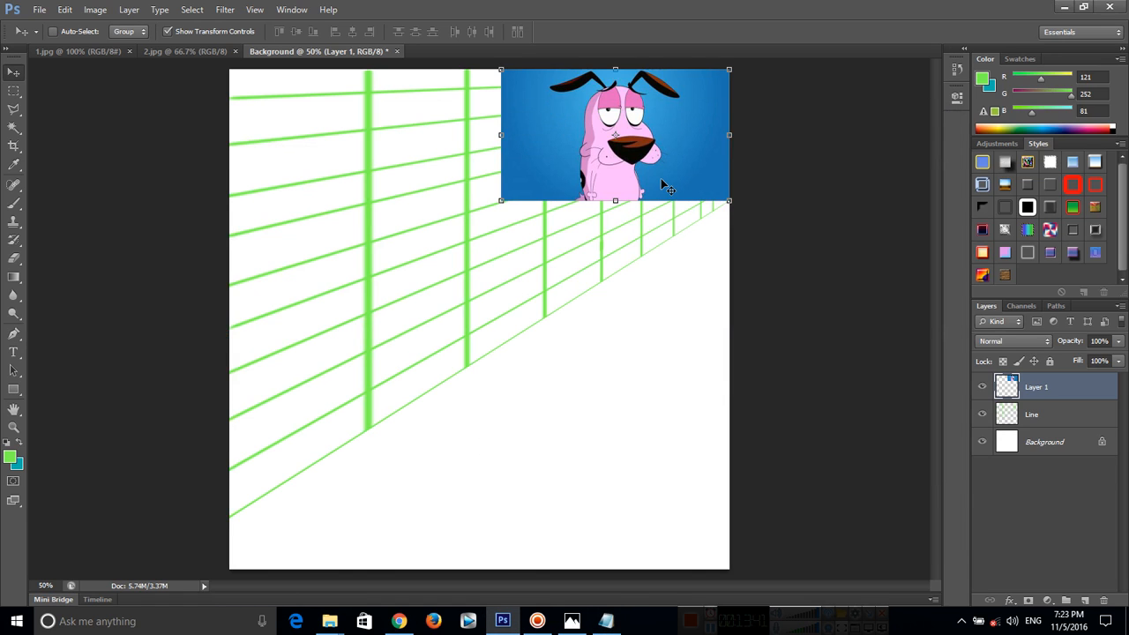
left_click_drag(666, 184, 666, 319)
left_click(1036, 395)
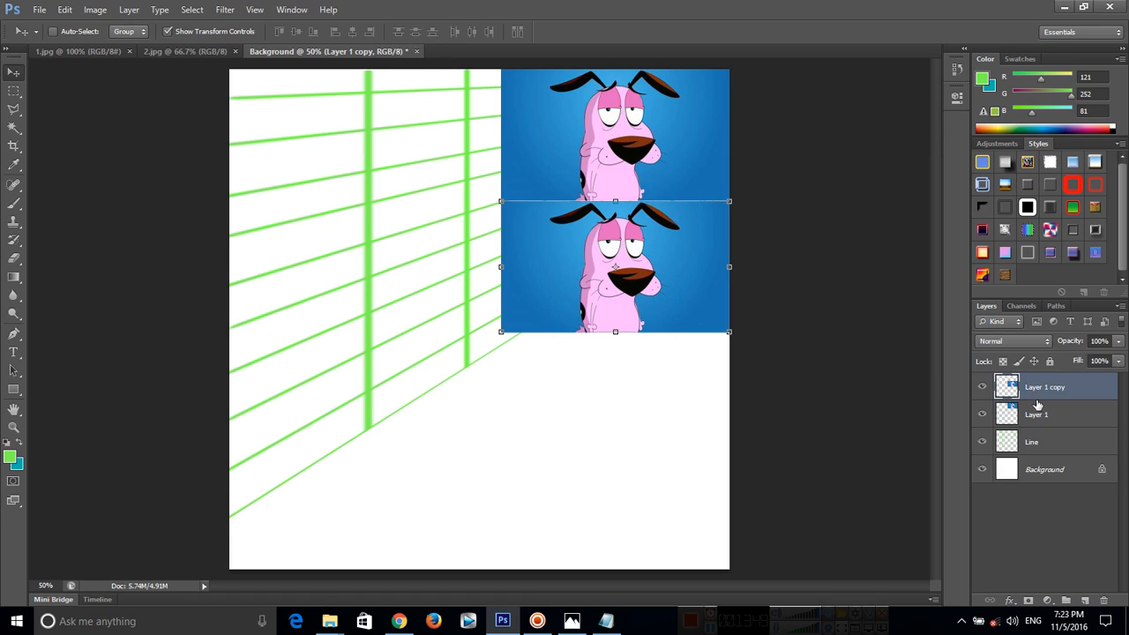
left_click(1036, 414)
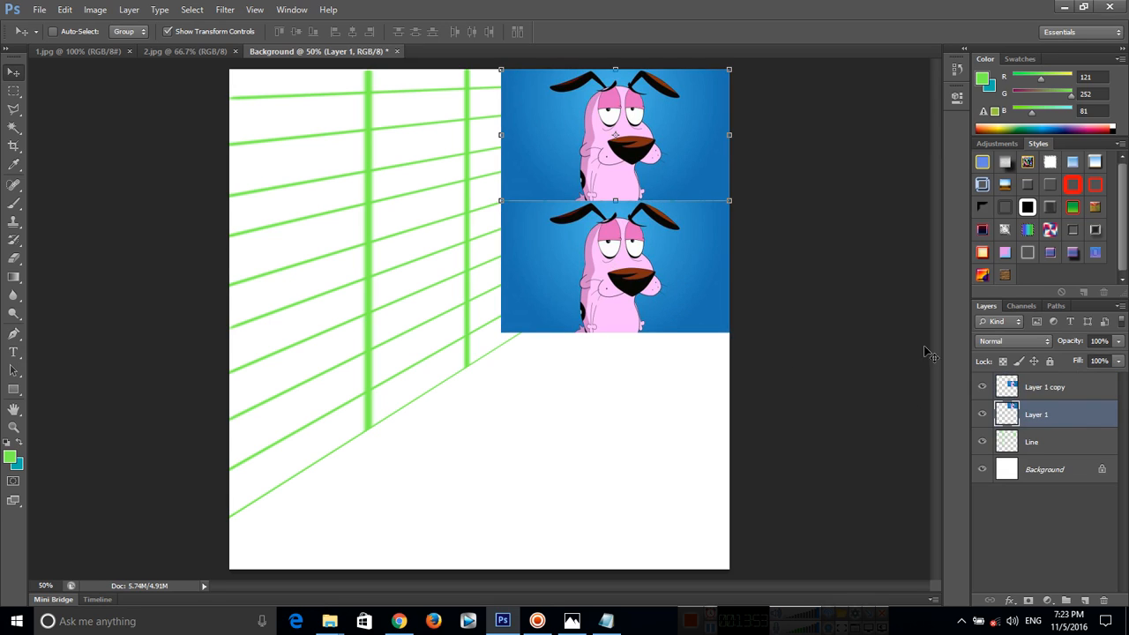
Select the dog picture's lower duplicate, Layer 1 copy, and examine Result.jpg for how the copy is oriented.
left_click(1019, 386)
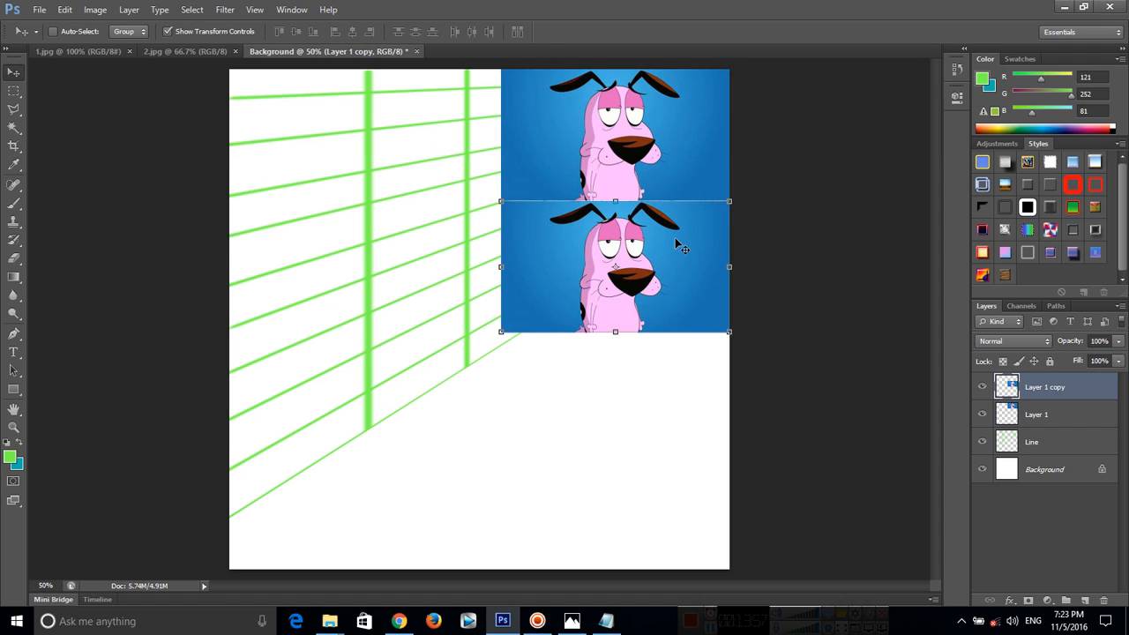
left_click(606, 621)
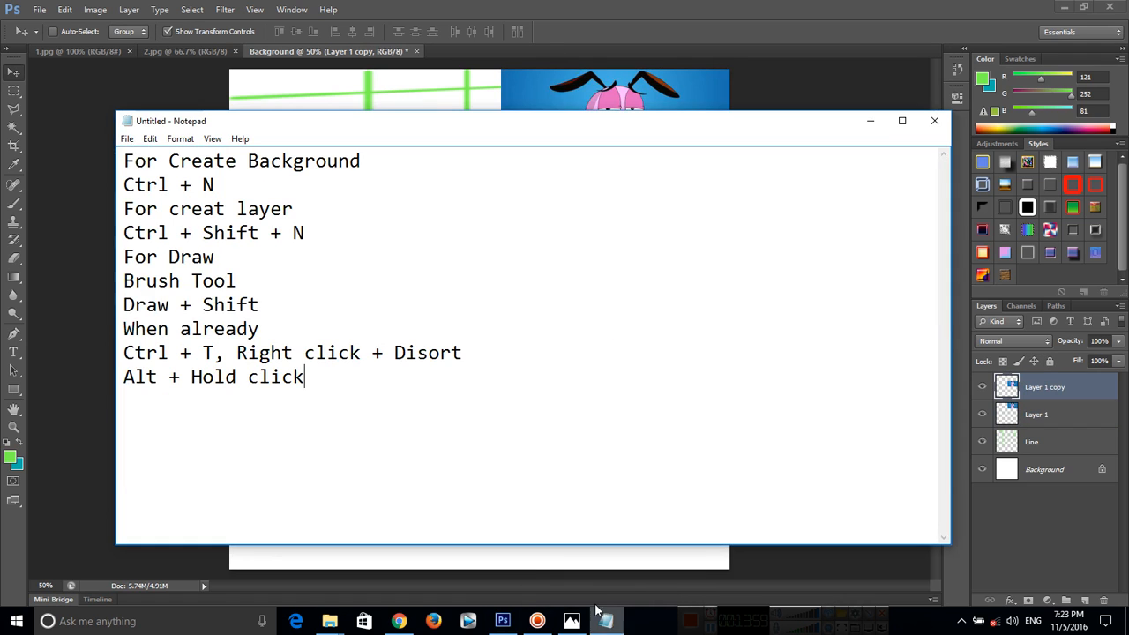
left_click(578, 616)
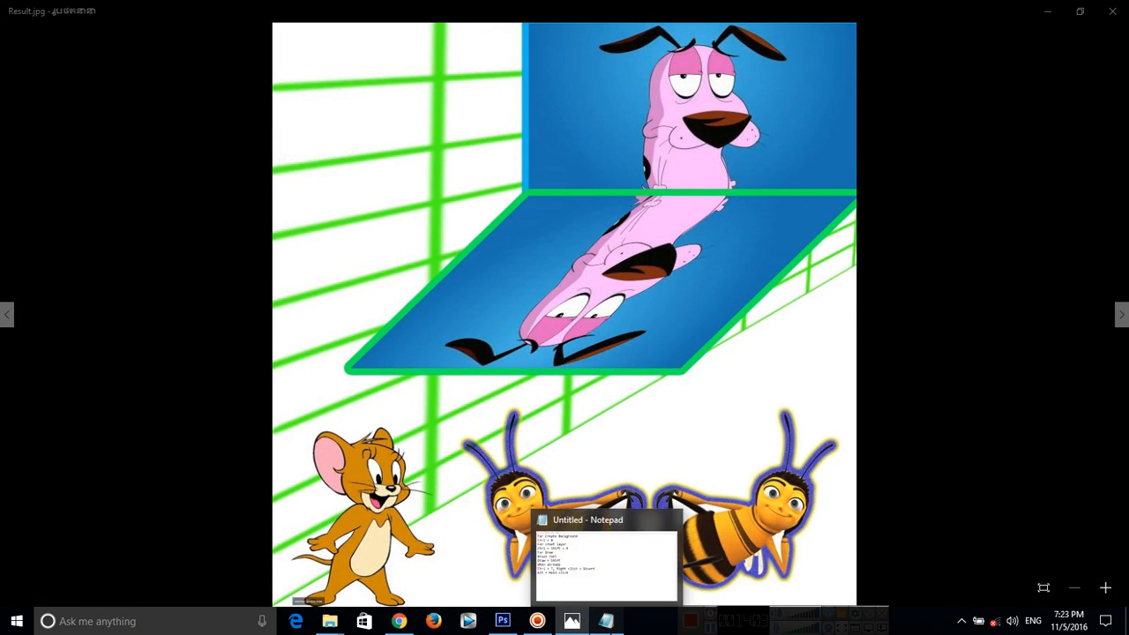
left_click(606, 621)
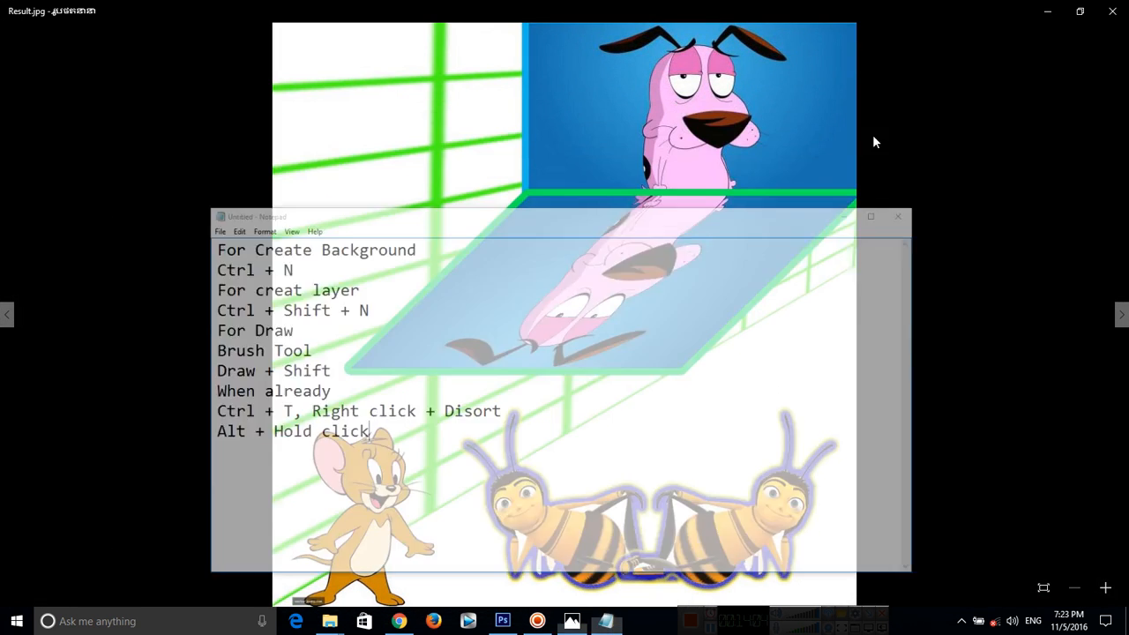
left_click(871, 123)
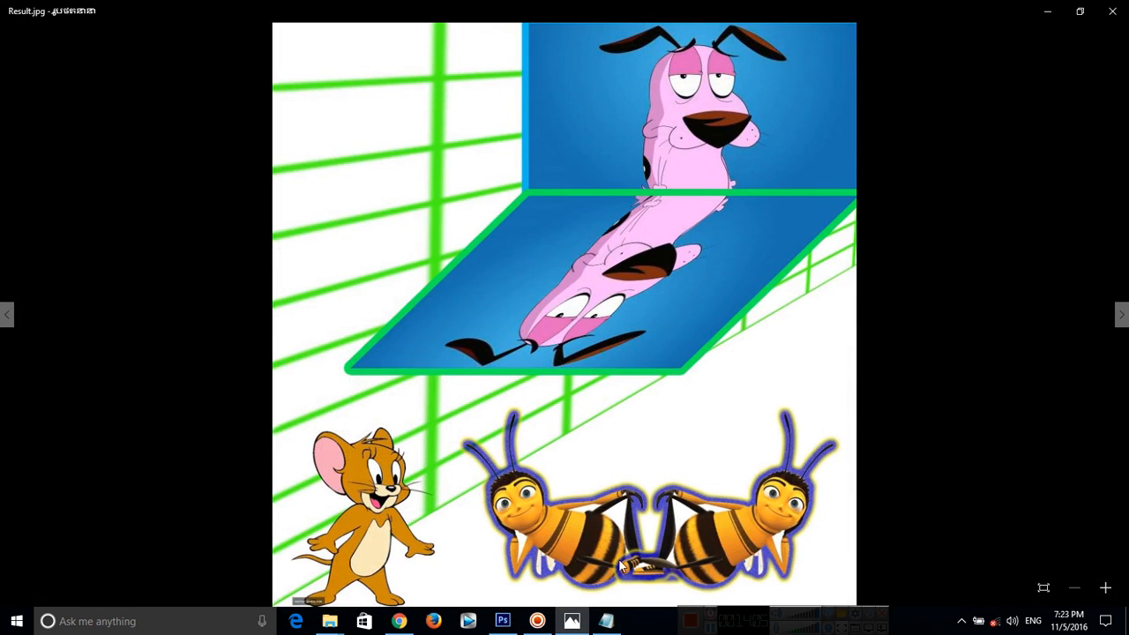
left_click(503, 627)
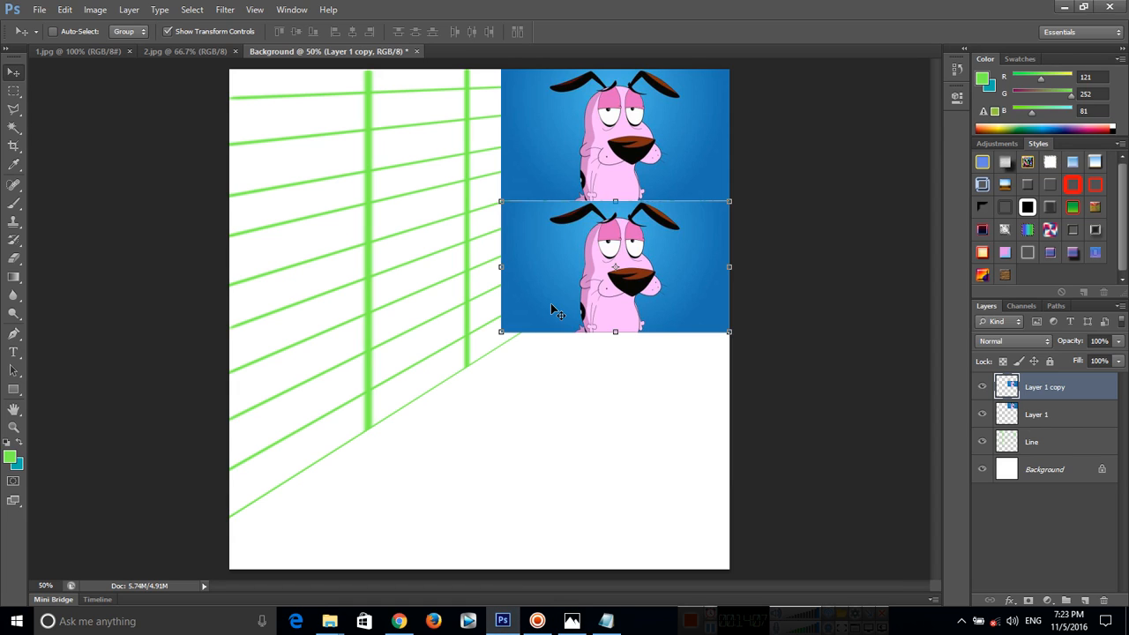
Free-transform the lower dog copy, rotating it 180° and flipping it horizontally so it mirrors the original above.
key("ctrl+t")
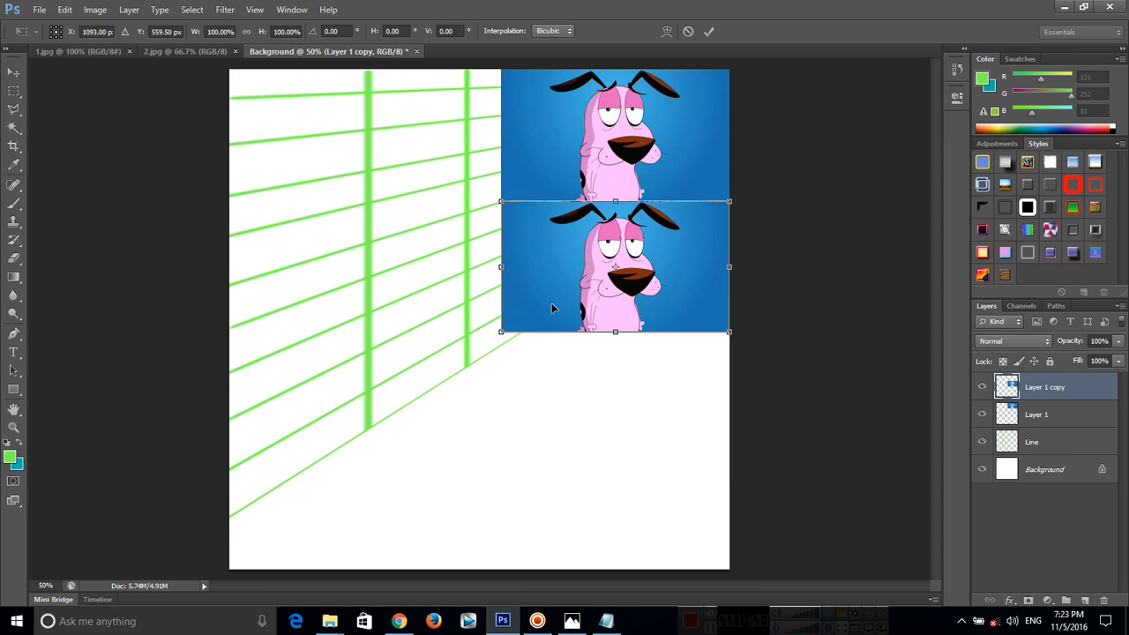
right_click(544, 232)
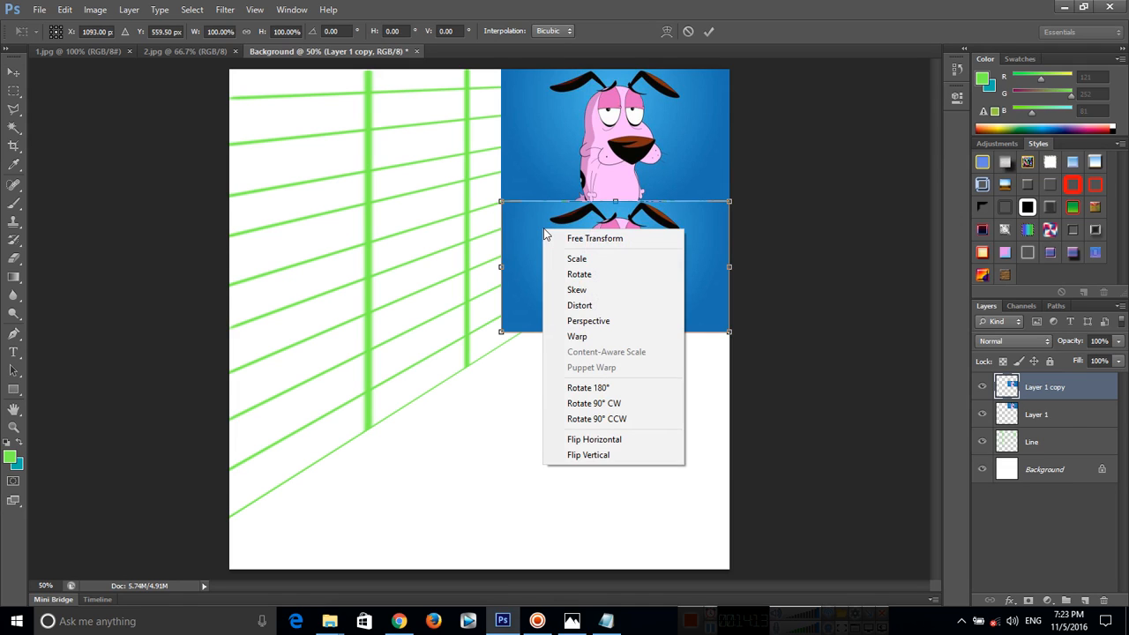
left_click(591, 388)
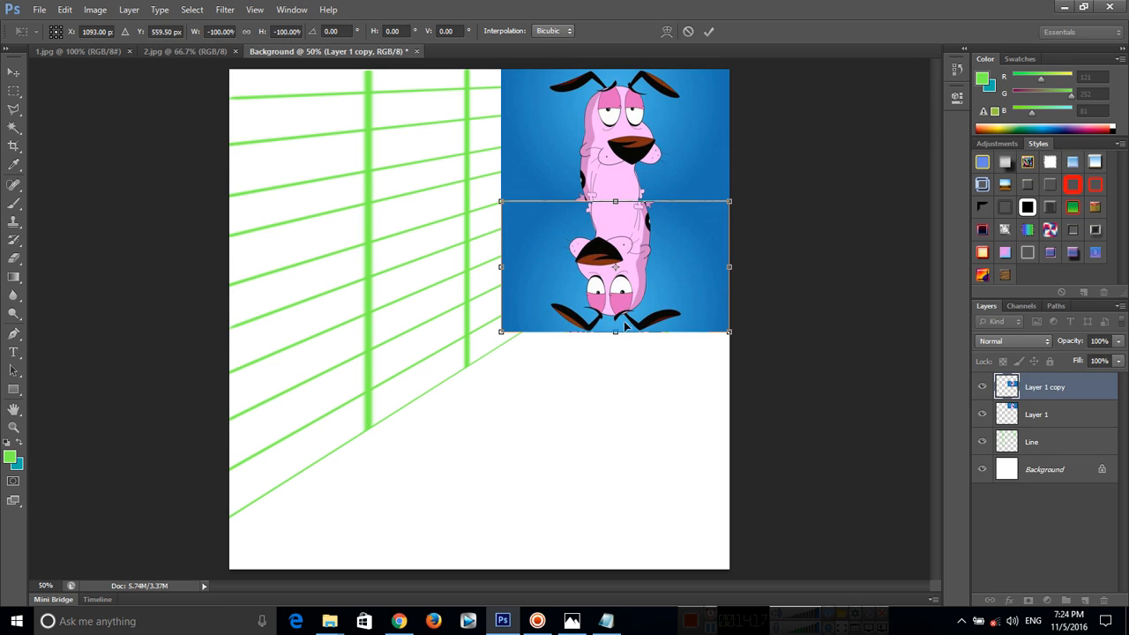
right_click(534, 227)
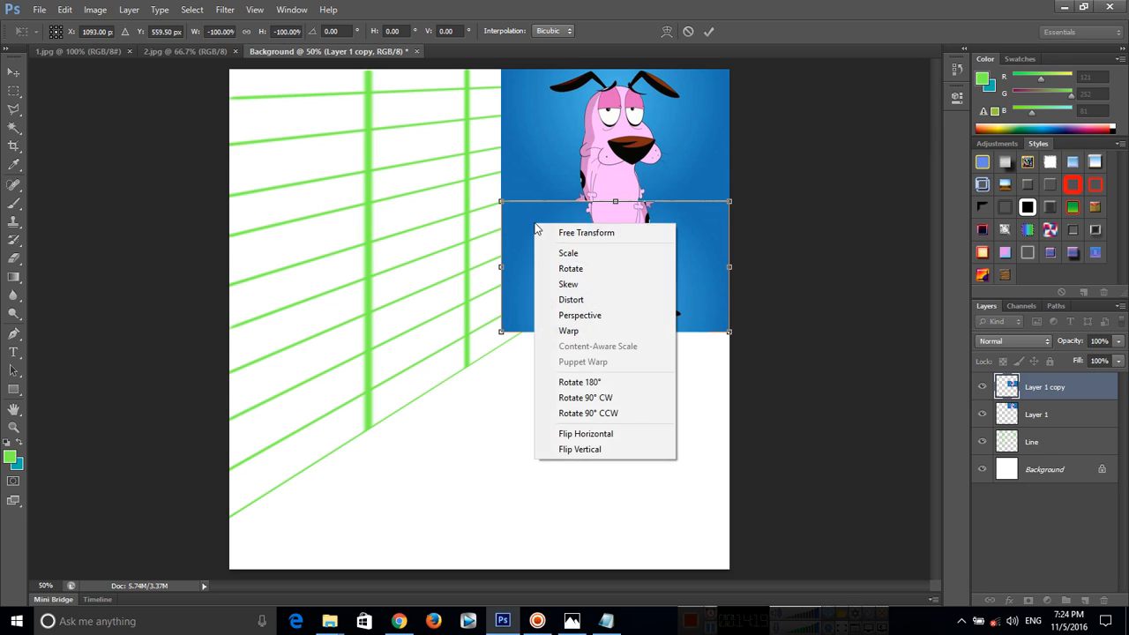
left_click(623, 435)
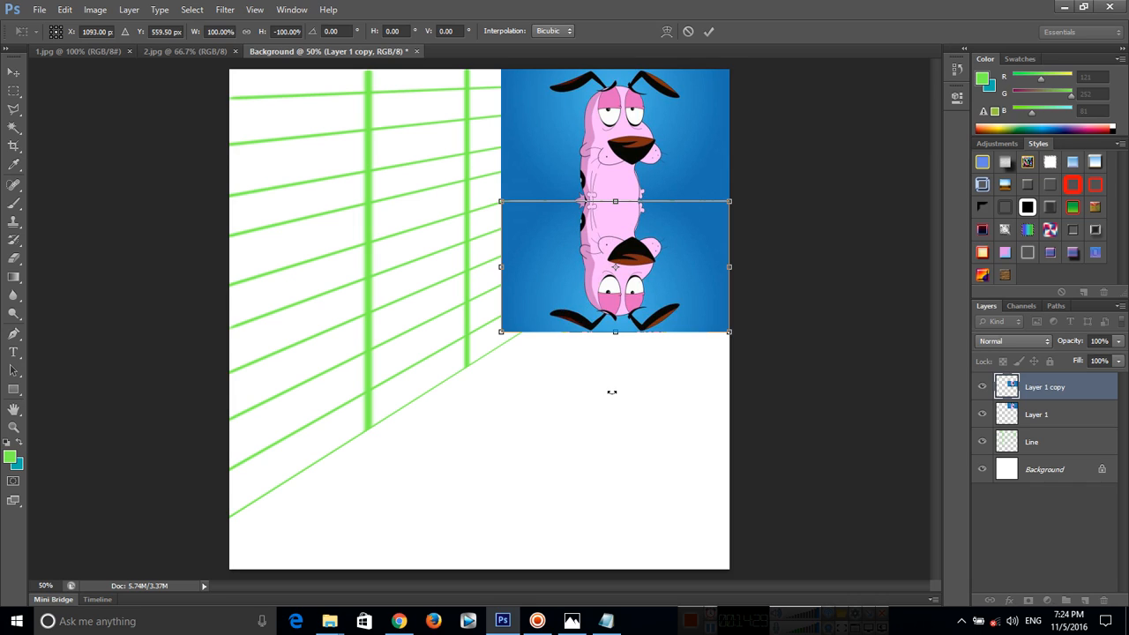
Slant the copy's bottom edge leftward by about 48.9° using the Perspective transform, apply it, and compare with Result.jpg.
right_click(544, 253)
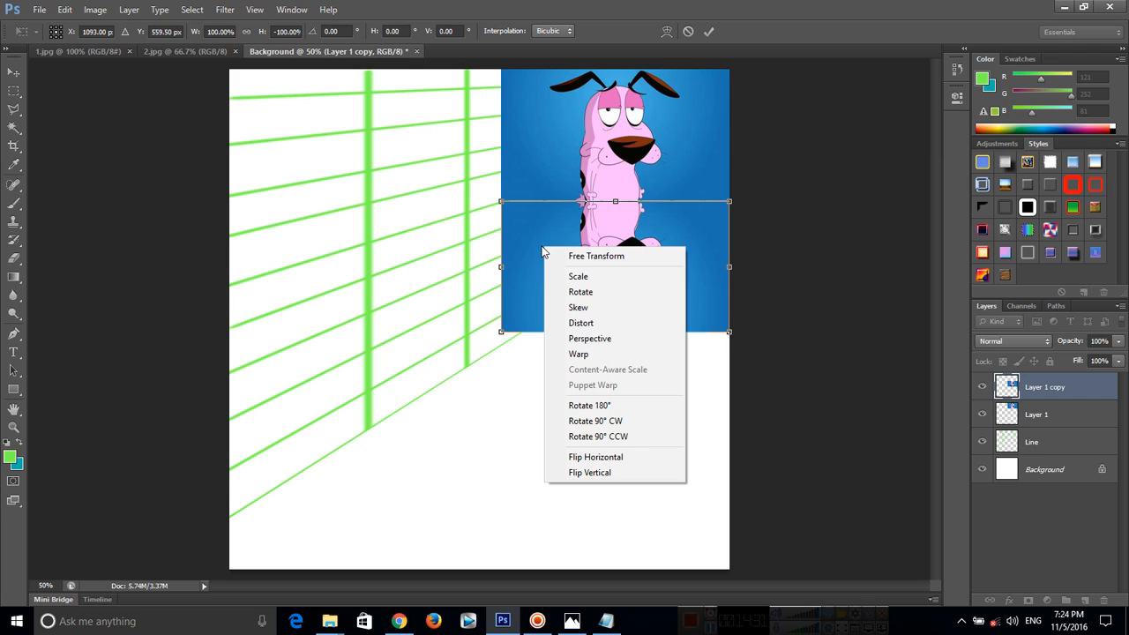
left_click(615, 343)
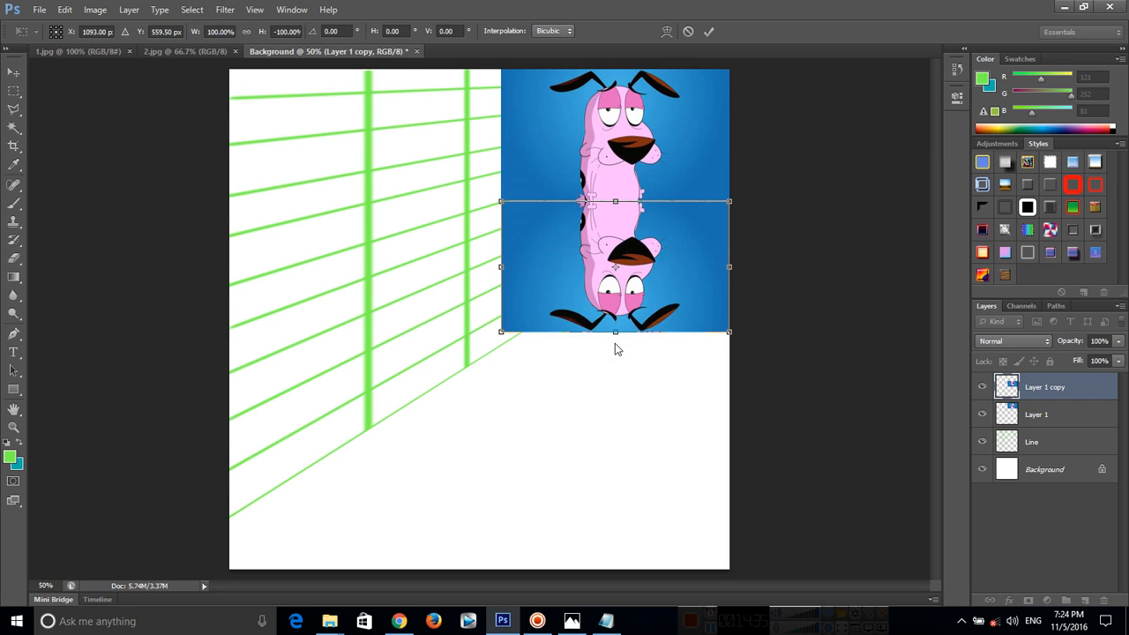
left_click_drag(624, 340, 472, 304)
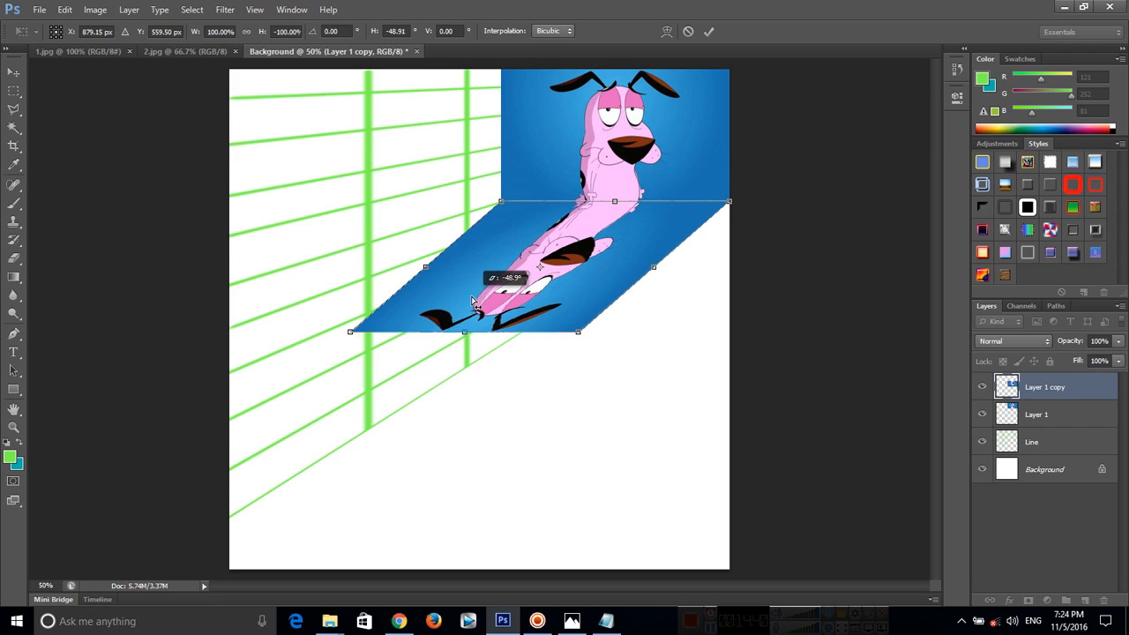
left_click(707, 32)
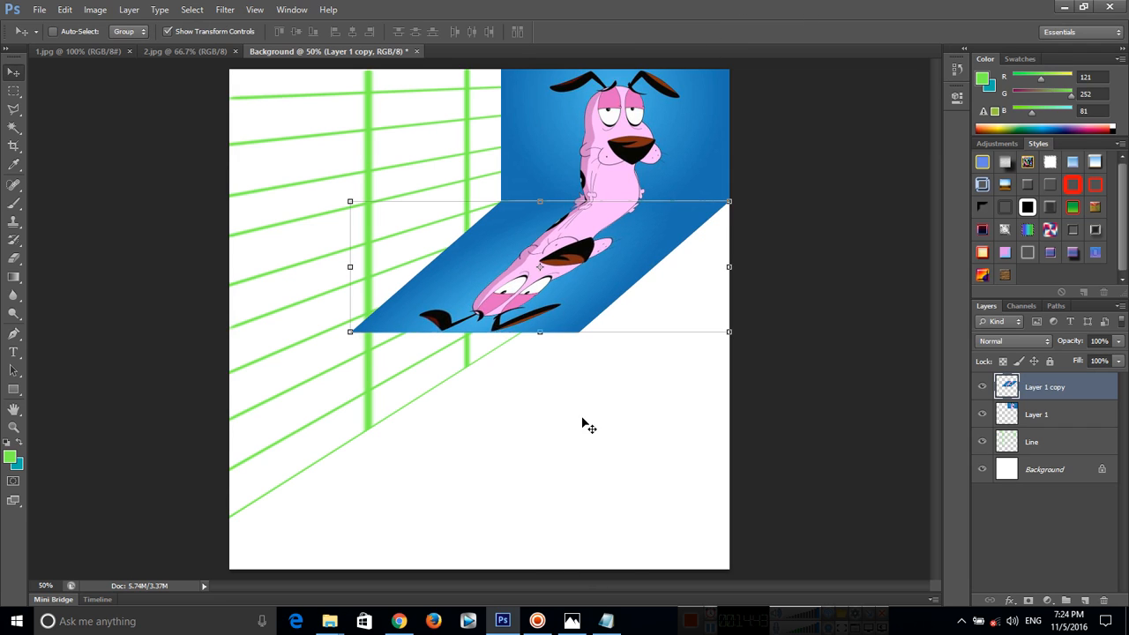
left_click(571, 621)
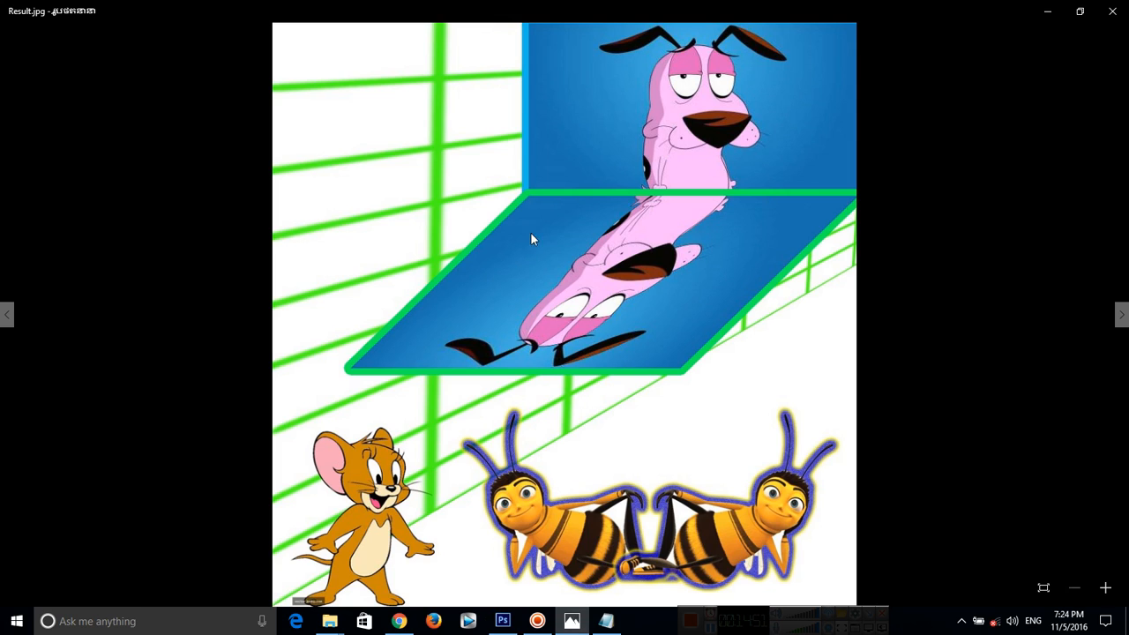
left_click(502, 621)
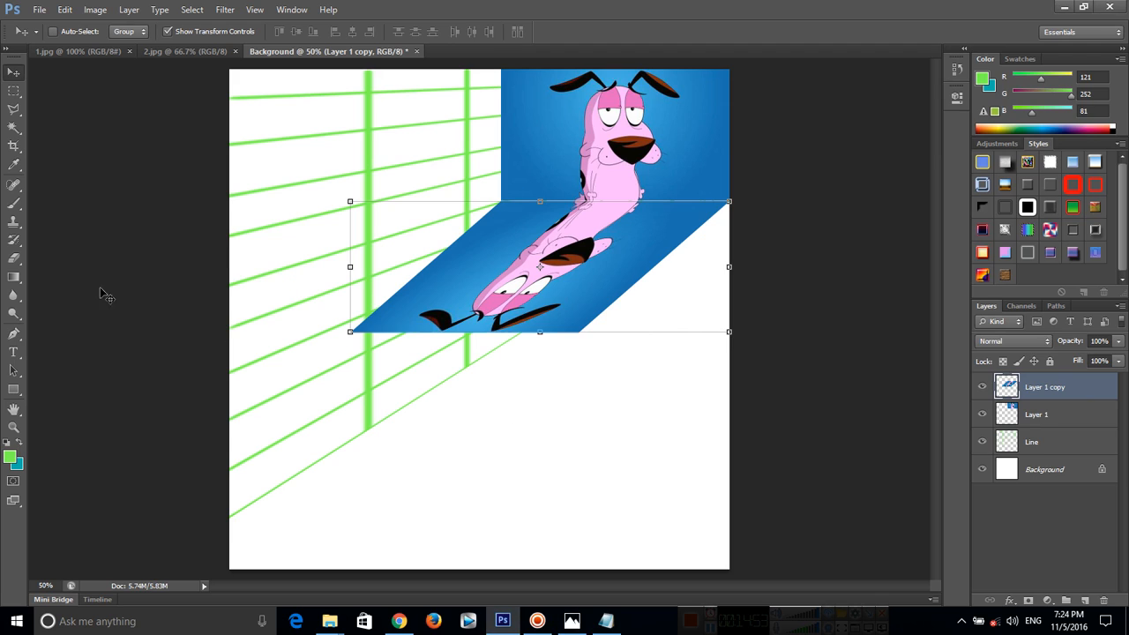
left_click(14, 203)
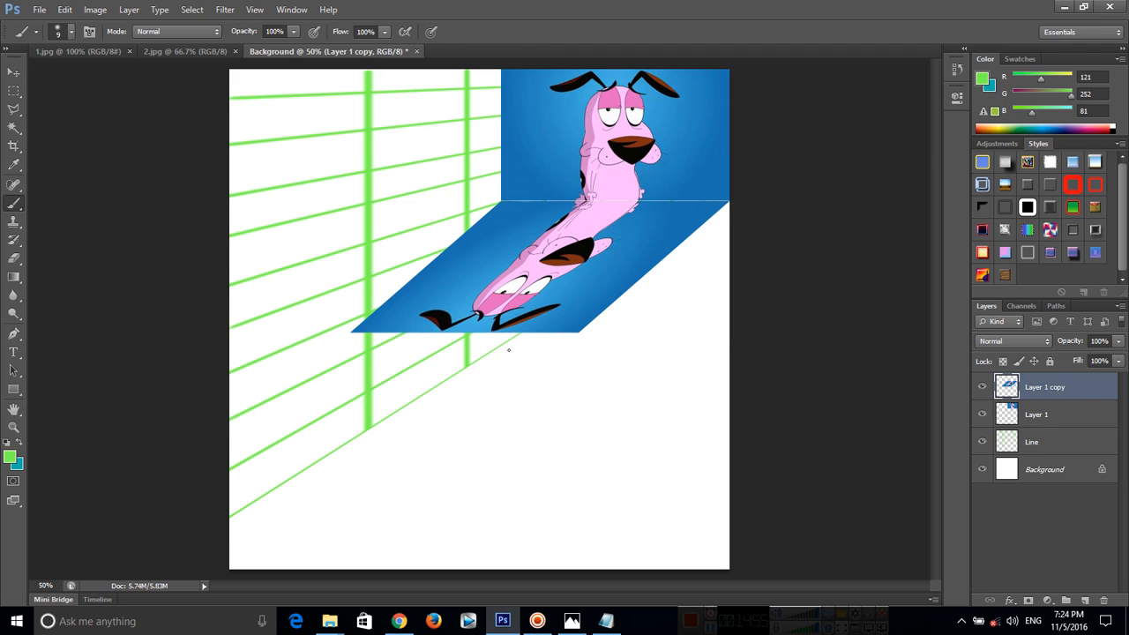
mouse_move(497, 209)
left_mouse_down()
mouse_move(448, 259)
mouse_move(369, 304)
left_mouse_up()
key("ctrl+z")
left_click(15, 73)
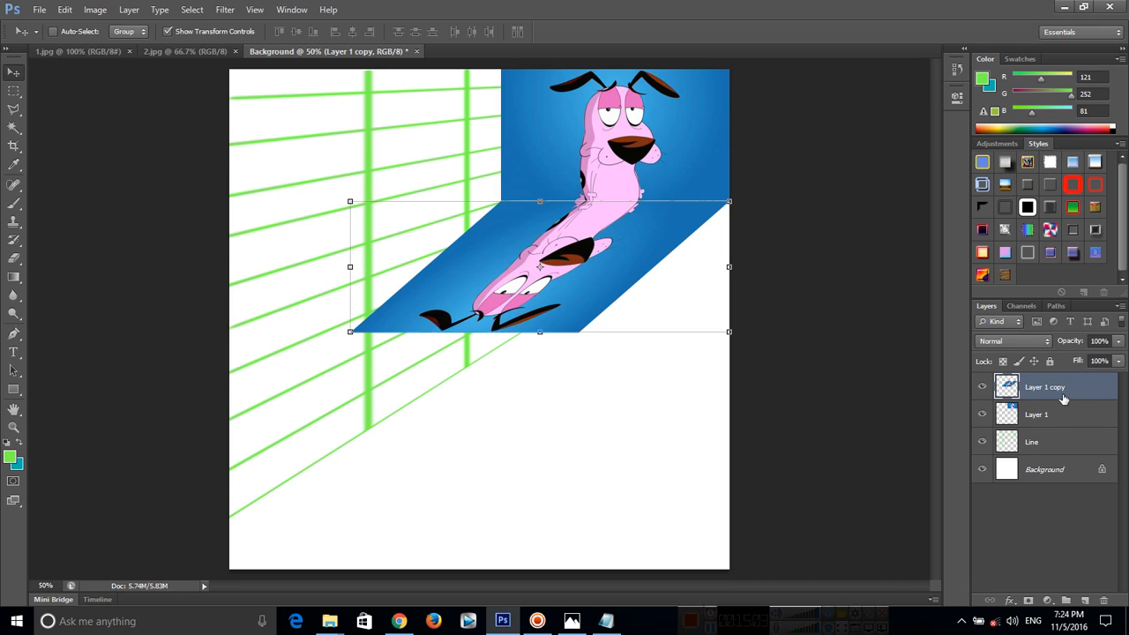
Switch to Notepad and add the line "For put color" below "Alt + Hold click".
right_click(1037, 388)
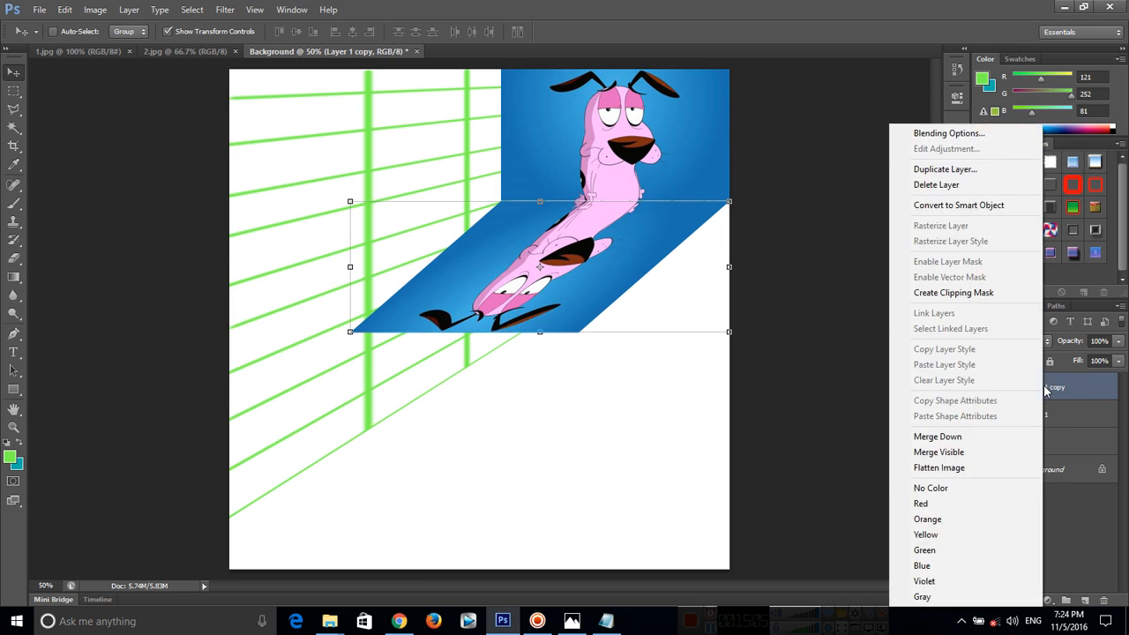
left_click(607, 622)
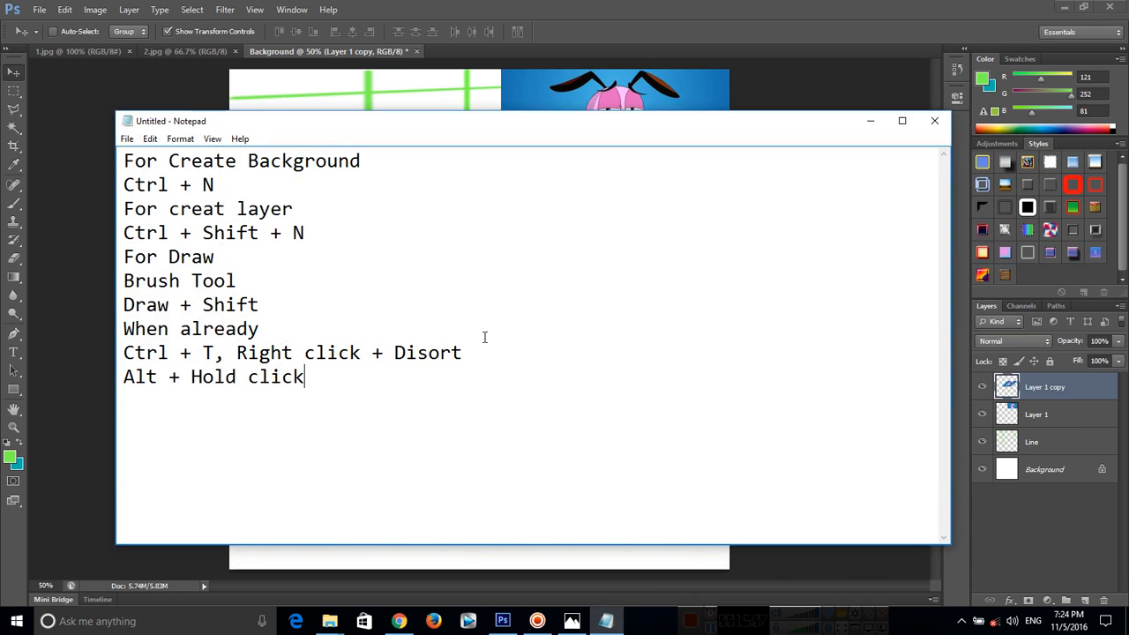
type("For")
type(" c")
type("put coll")
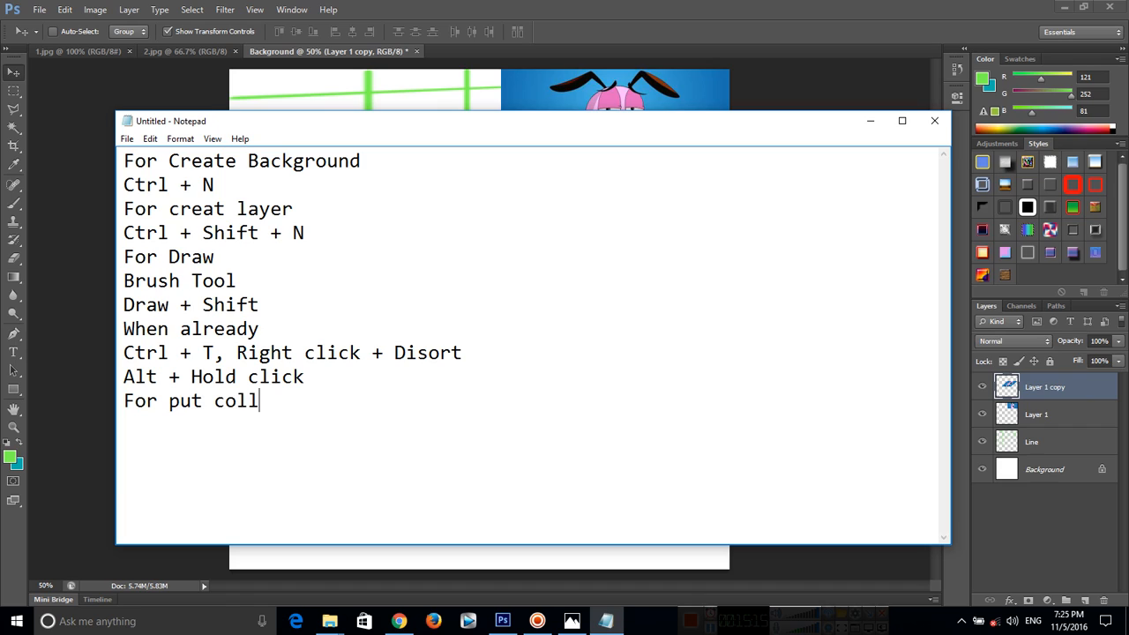
key("BackSpace")
type("lorRif=ghtn")
Correct the misspelled start of the new last line so that it reads "Right click on layer".
key("BackSpace")
key("BackSpace")
key("BackSpace")
key("BackSpace")
key("BackSpace")
key("BackSpace")
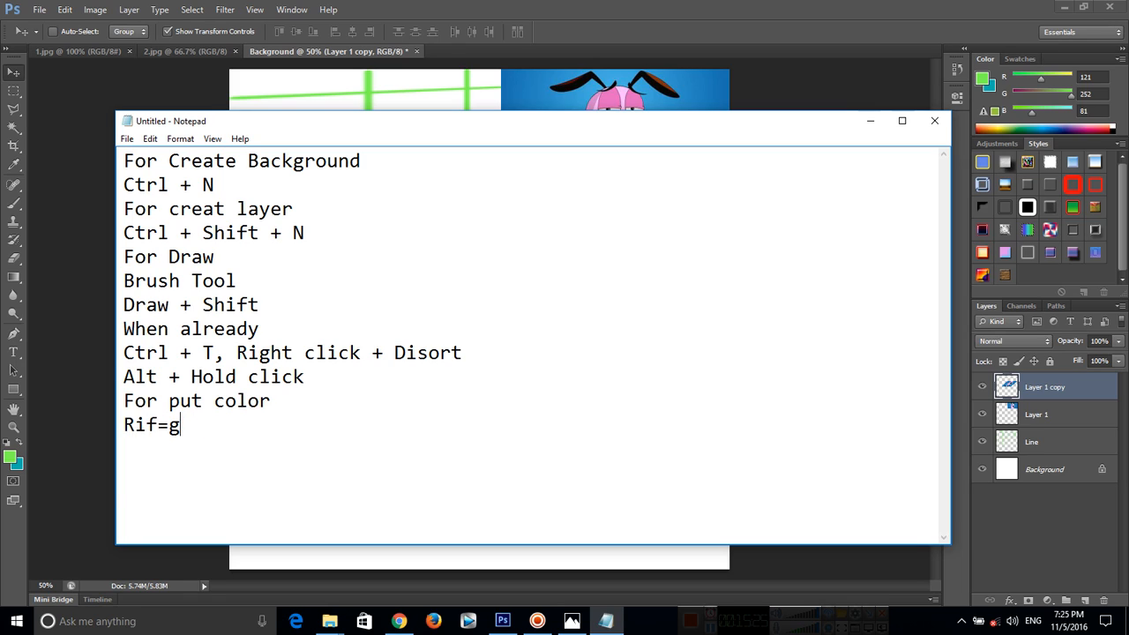
type("ght clicl")
key("BackSpace")
key("BackSpace")
type("k onl")
key("BackSpace")
type("layer")
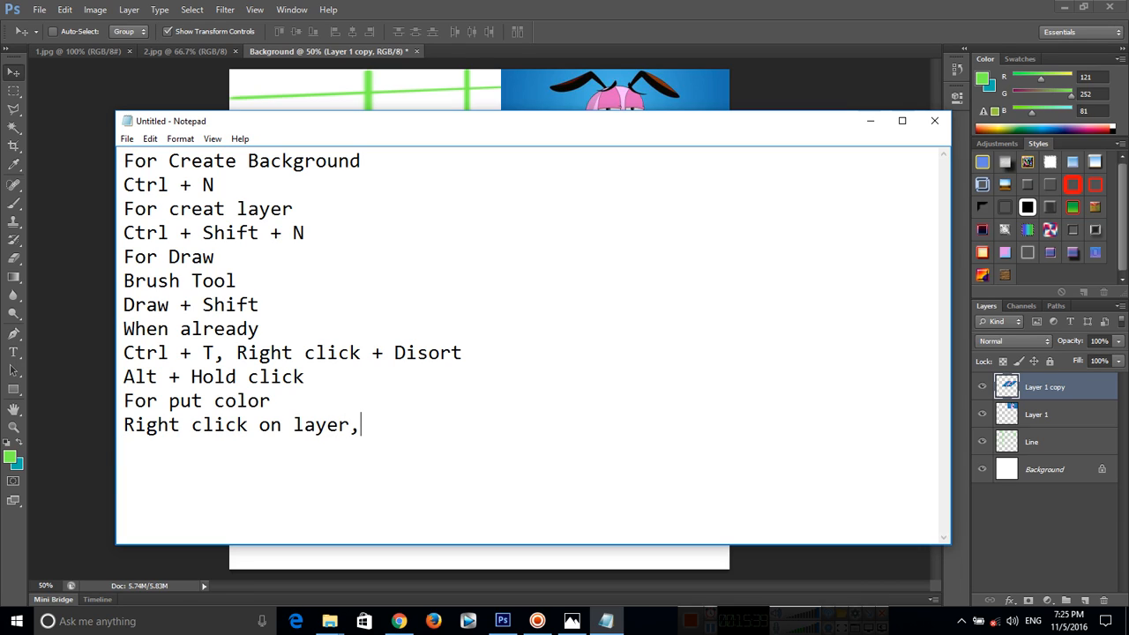
Extend the note's last line with ",Blanding Option,".
type(",Bland")
key("BackSpace")
key("BackSpace")
key("BackSpace")
type("anding ")
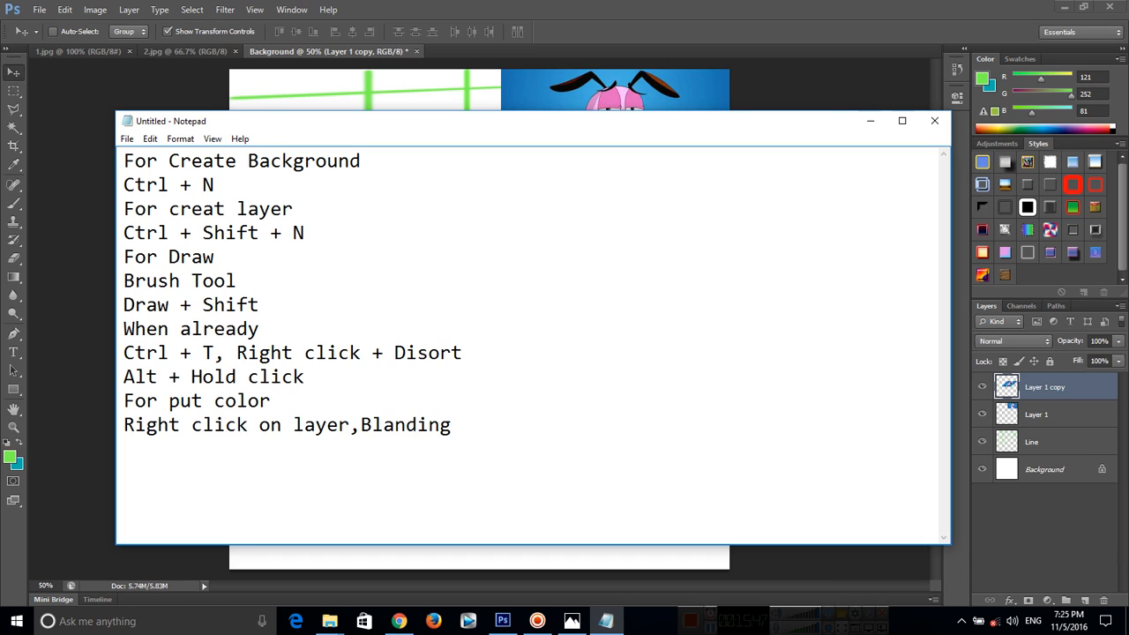
type("Option,")
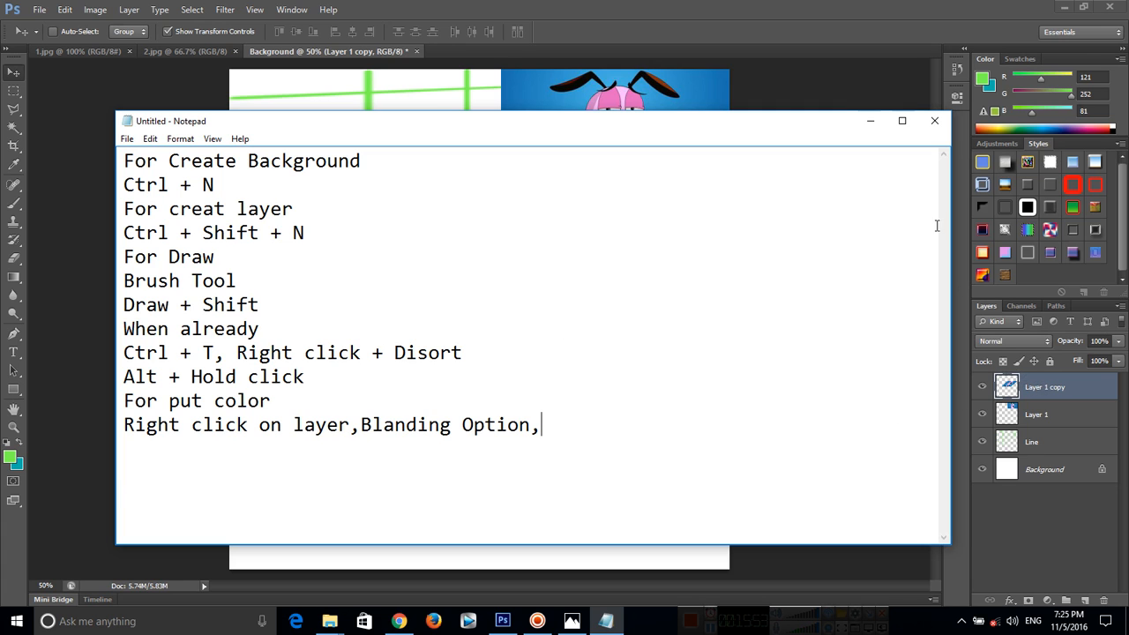
Switch back to Photoshop and open the Blending Options for Layer 1 copy.
left_click(869, 120)
right_click(1056, 387)
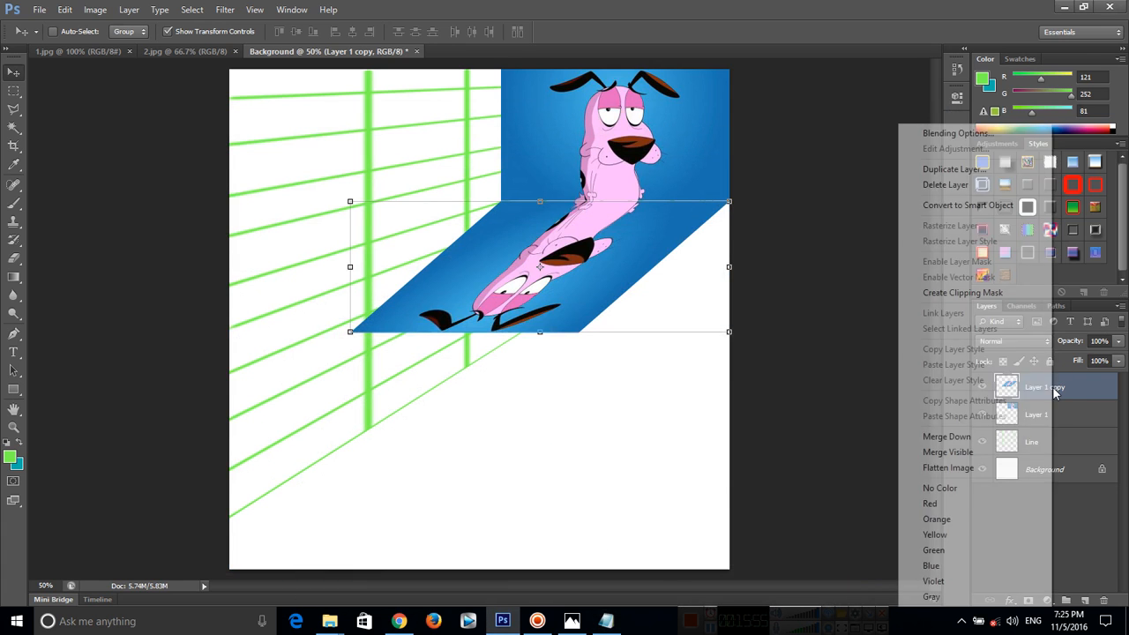
left_click(1087, 421)
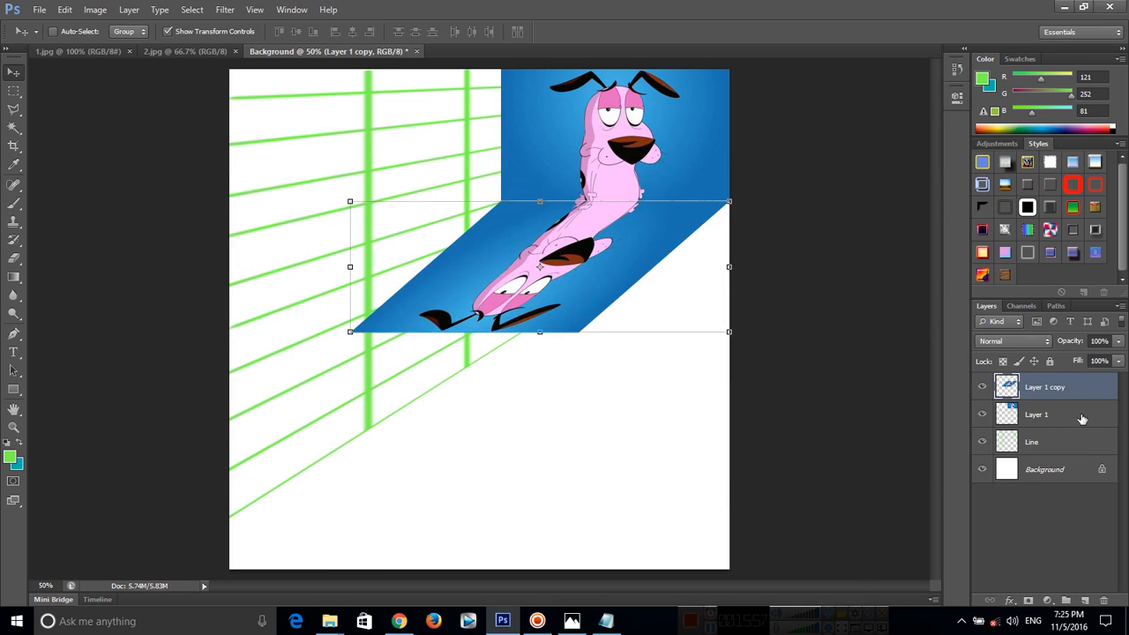
left_click(1059, 415)
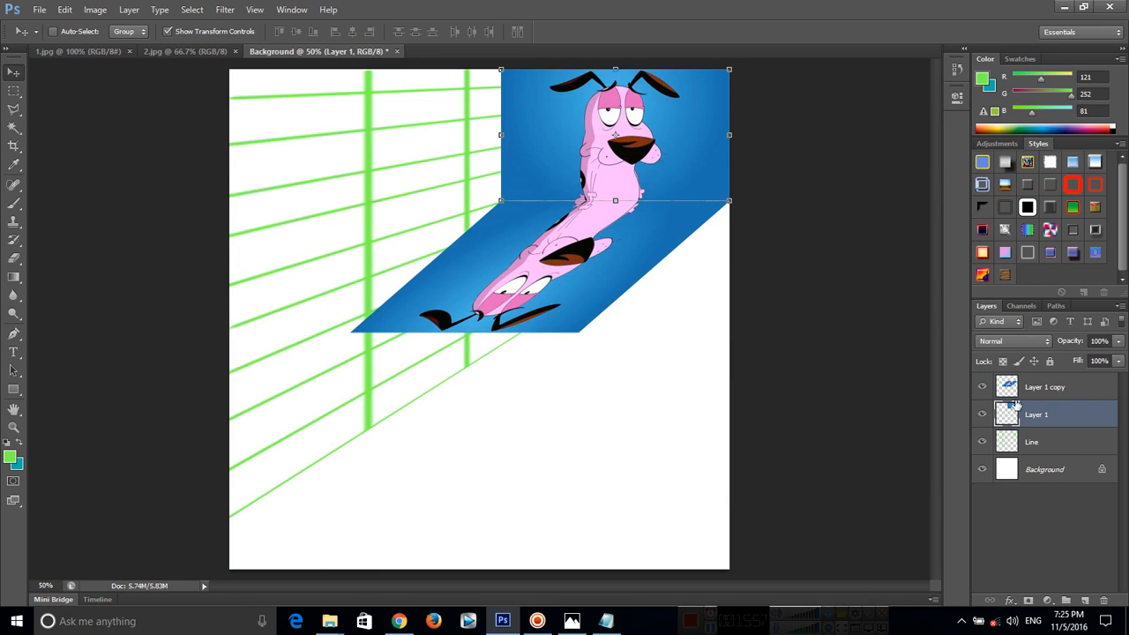
left_click(1050, 446)
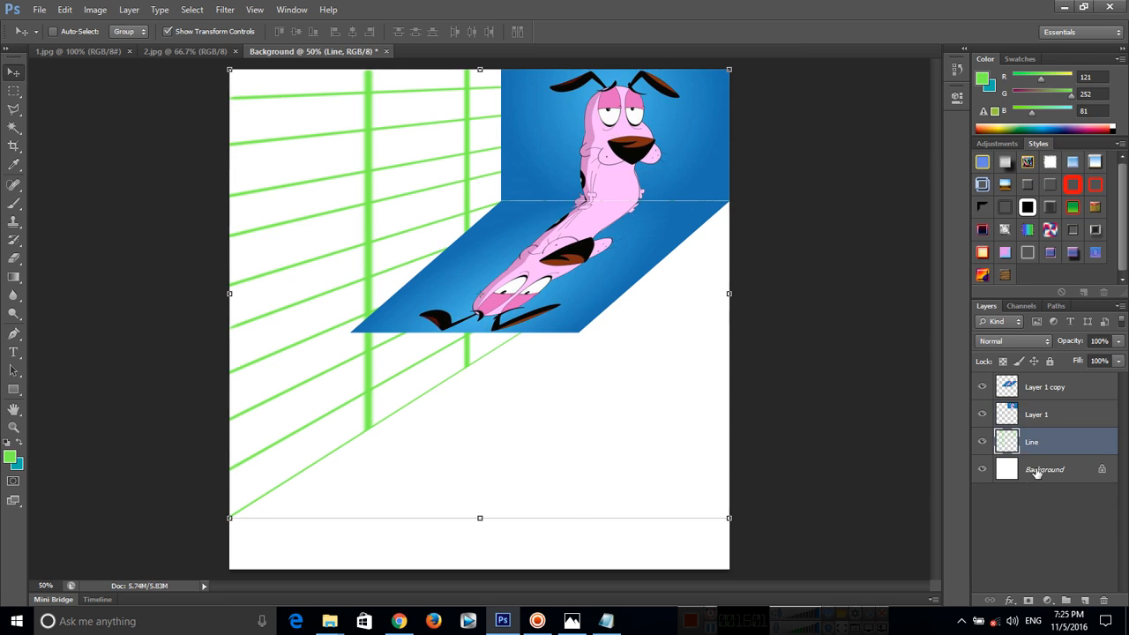
left_click(1037, 474)
left_click(1044, 409)
left_click(1045, 386)
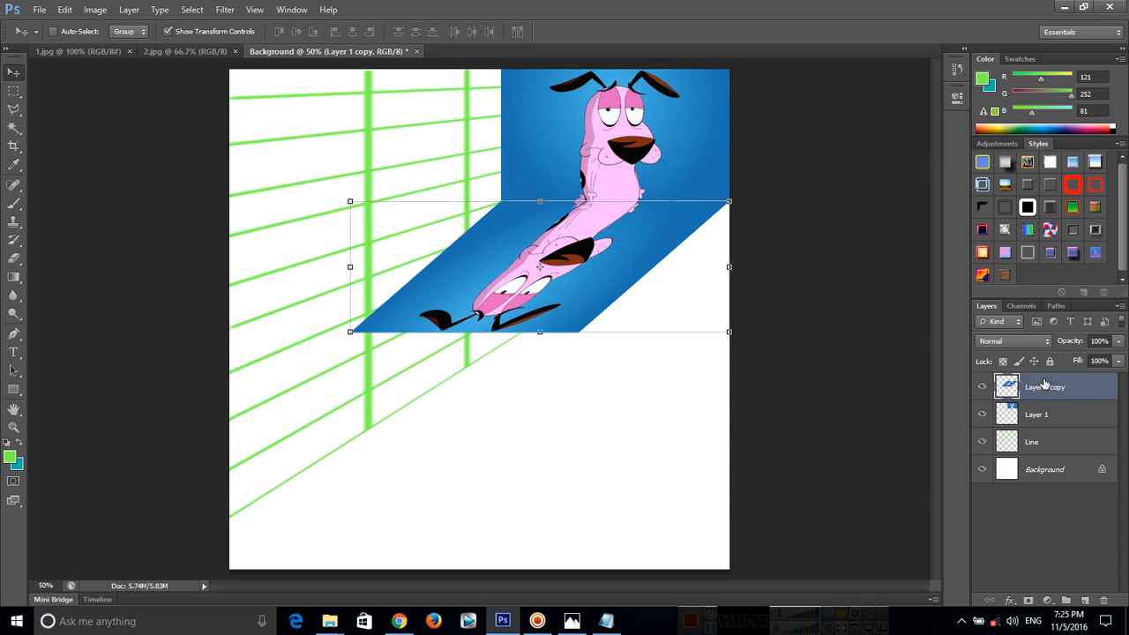
right_click(1055, 391)
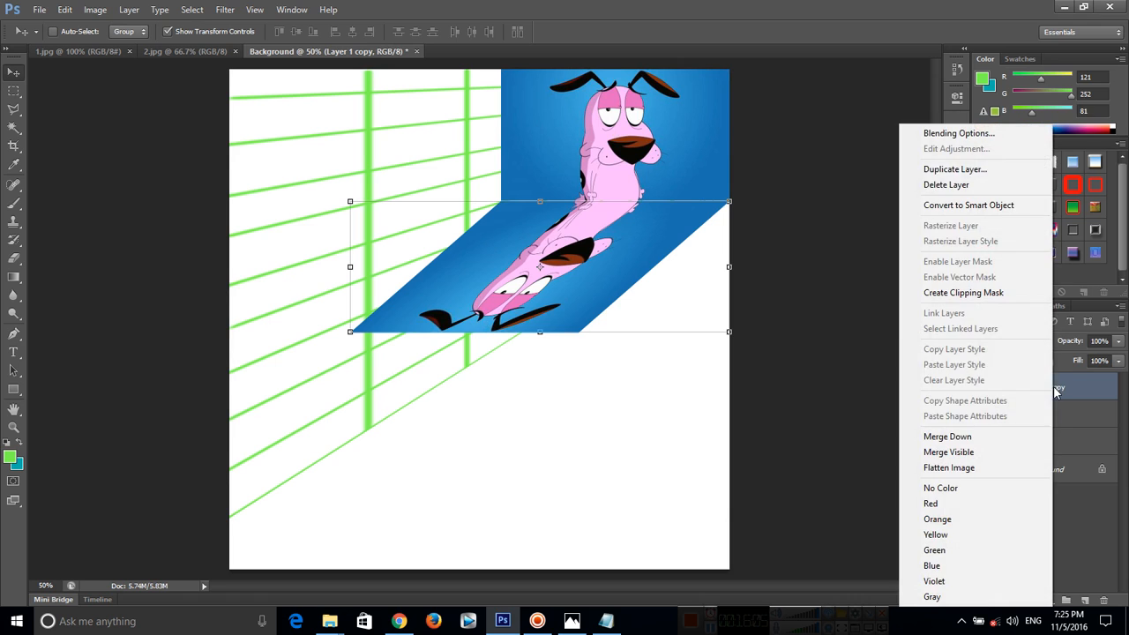
left_click(942, 138)
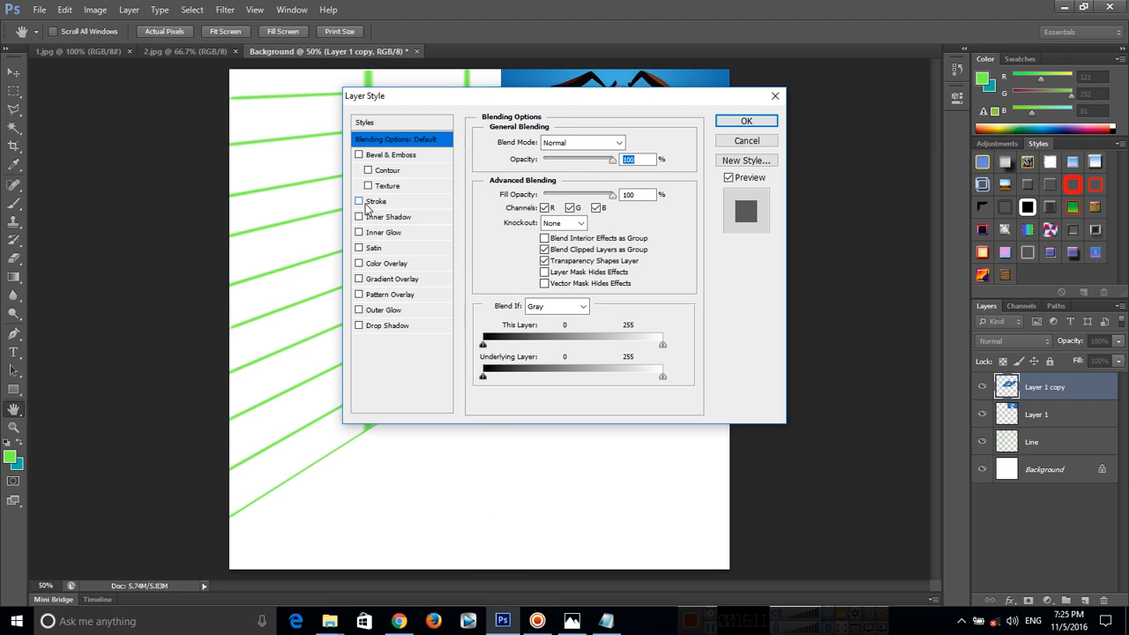
Switch to Notepad, complete the note's last line with "Stroke", and return to the Layer Style settings in Photoshop.
left_click(606, 621)
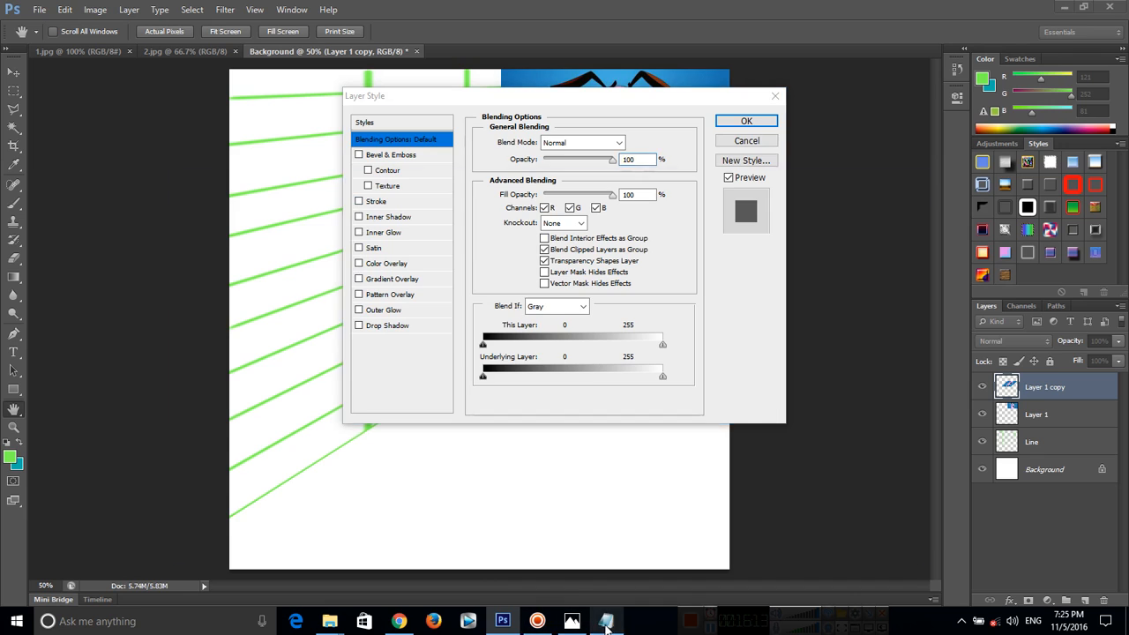
type("S")
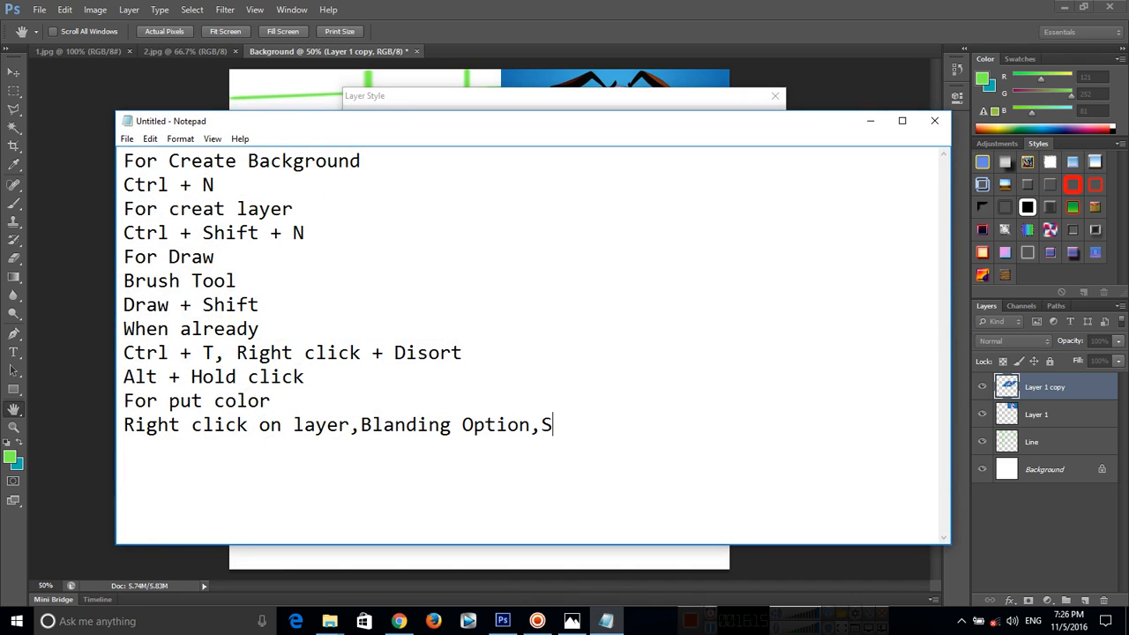
type("troke")
left_click(870, 121)
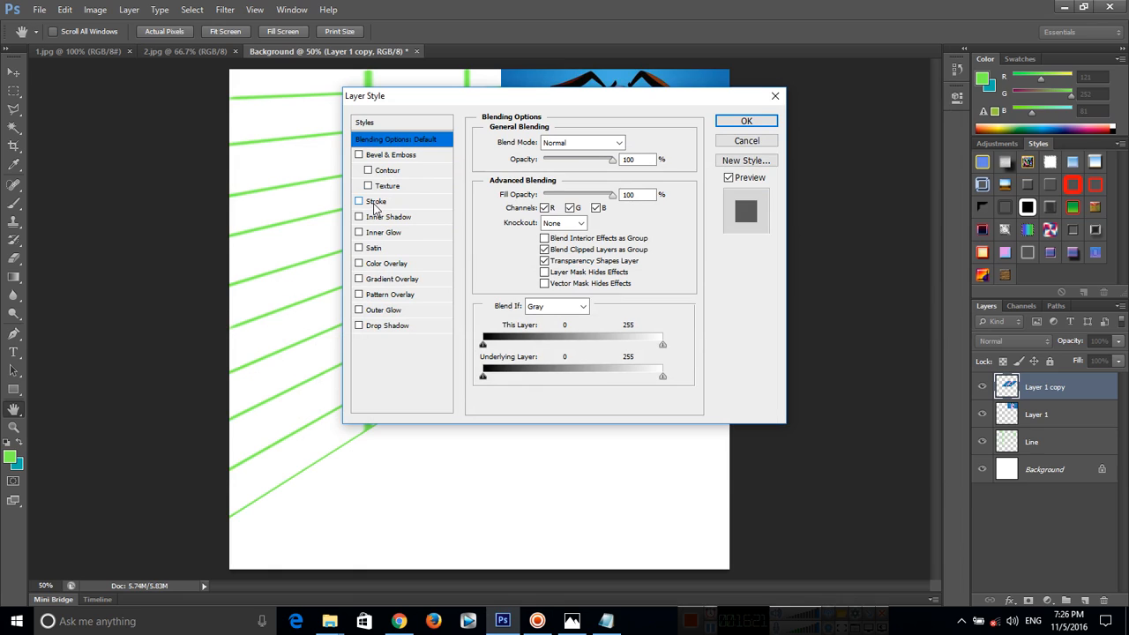
Enable a Stroke effect on Layer 1 copy with the fill type set to Color.
left_click(375, 204)
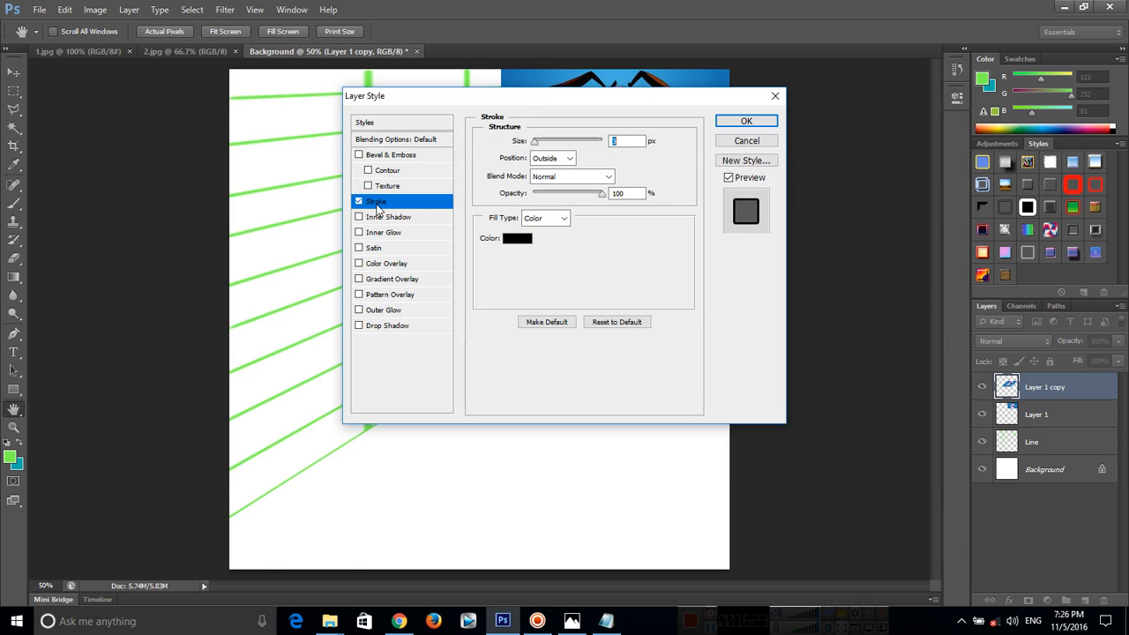
left_click(550, 217)
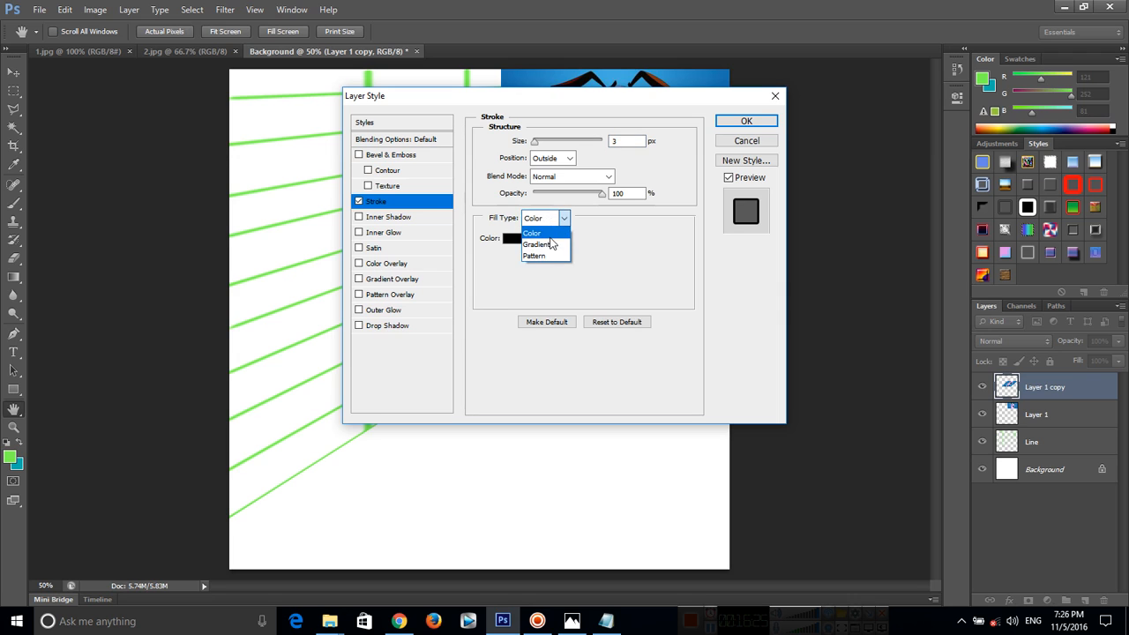
left_click(551, 237)
Set the stroke colour of Layer 1 copy to a light yellow-green.
left_click(517, 238)
left_click(552, 324)
left_click_drag(553, 327, 553, 297)
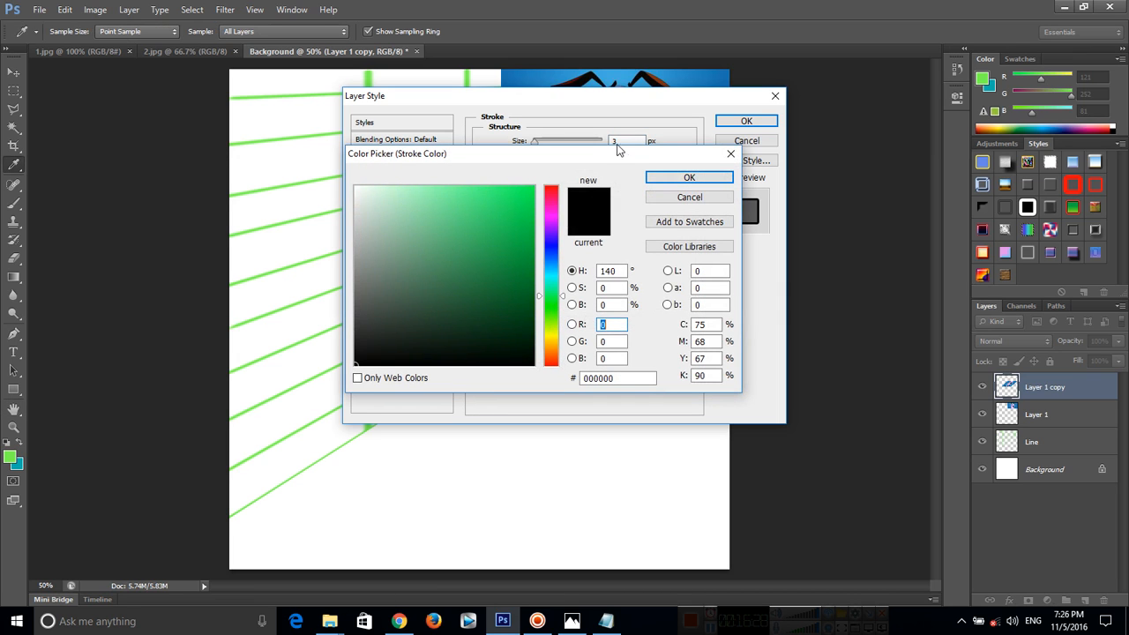
left_click(572, 624)
left_click(570, 616)
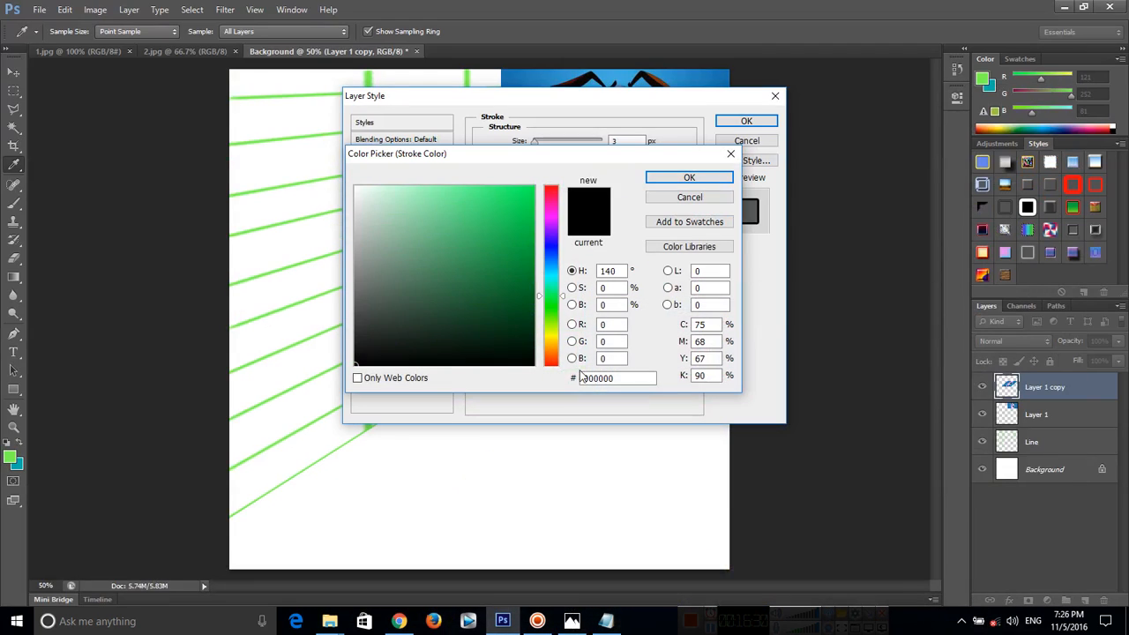
left_click(555, 323)
left_click_drag(503, 201, 436, 163)
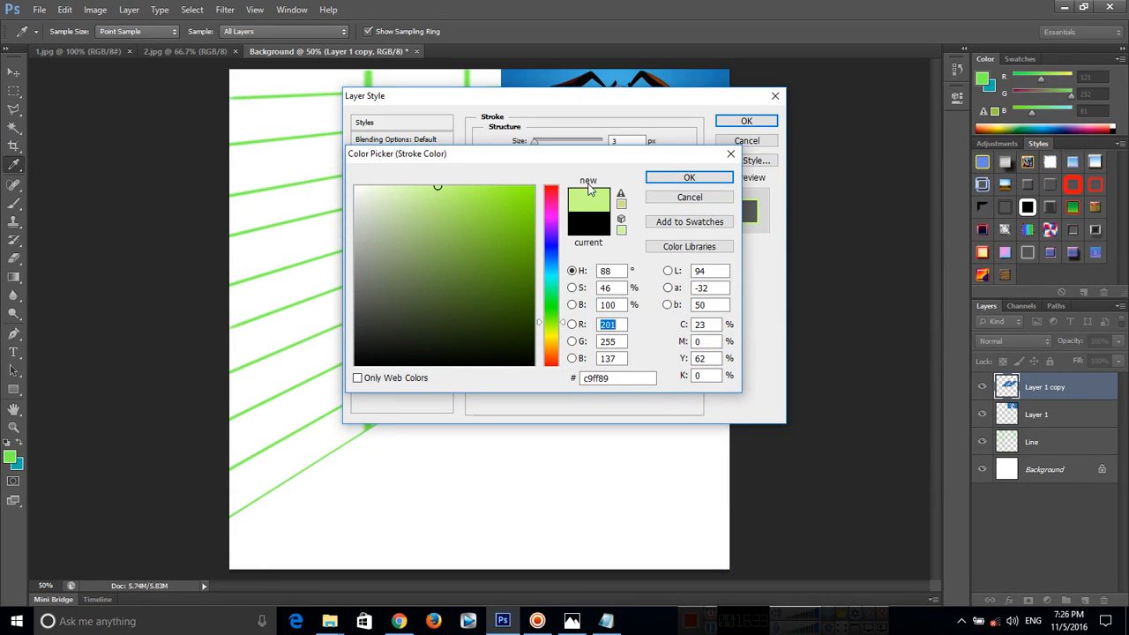
type("198")
left_click(553, 326)
mouse_move(485, 186)
left_mouse_down()
mouse_move(459, 195)
mouse_move(449, 177)
left_mouse_up()
left_click(702, 180)
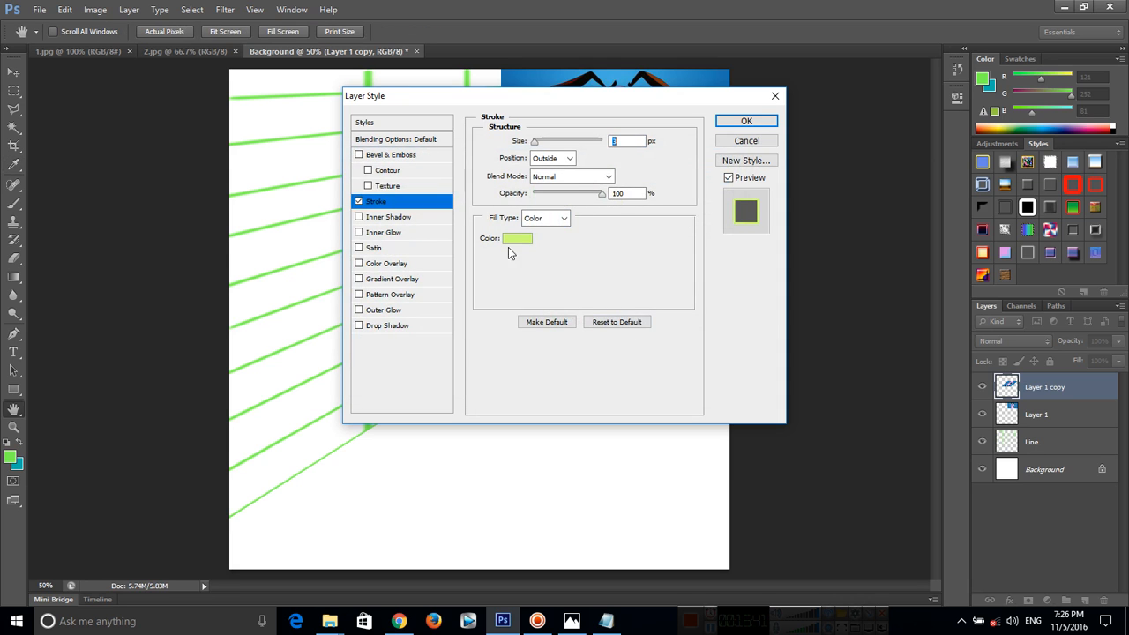
Increase the stroke size to 13 px and apply the style to Layer 1 copy.
left_click_drag(633, 105, 242, 323)
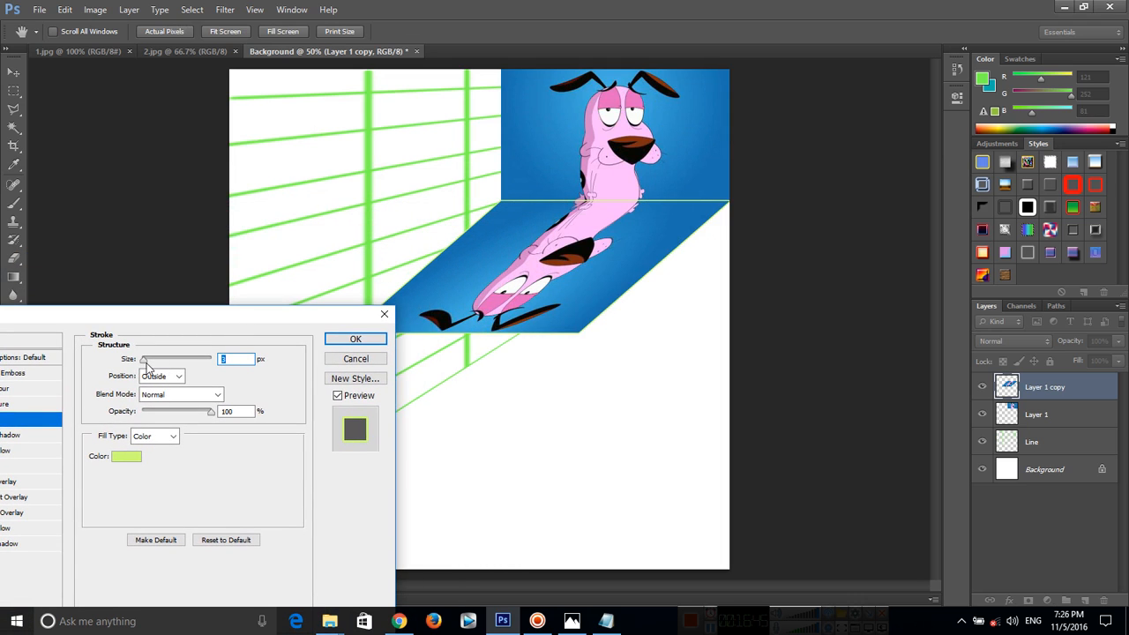
left_click_drag(143, 362, 150, 367)
left_click(354, 339)
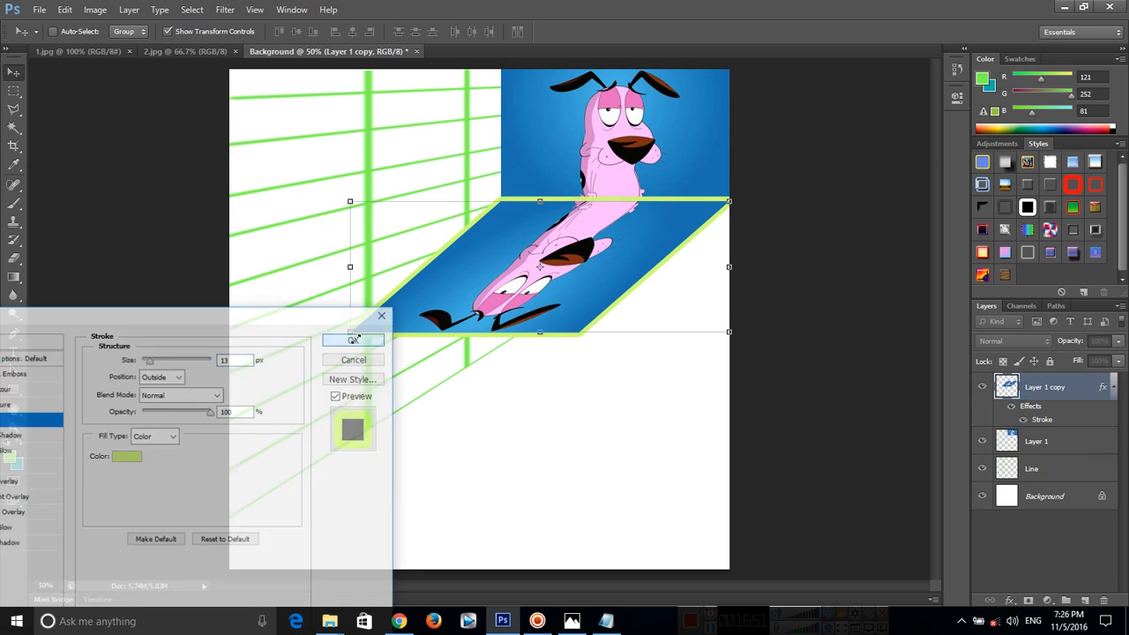
Select Layer 1 and check the upright dog picture's outline colour in the Result.jpg reference image.
left_click(1042, 444)
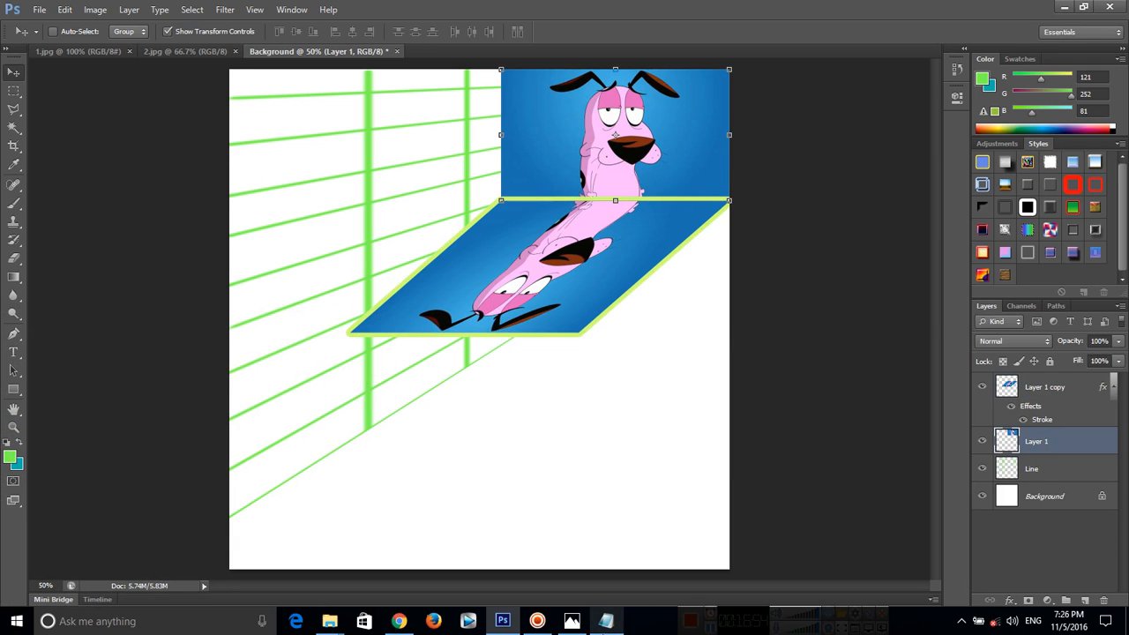
left_click(572, 621)
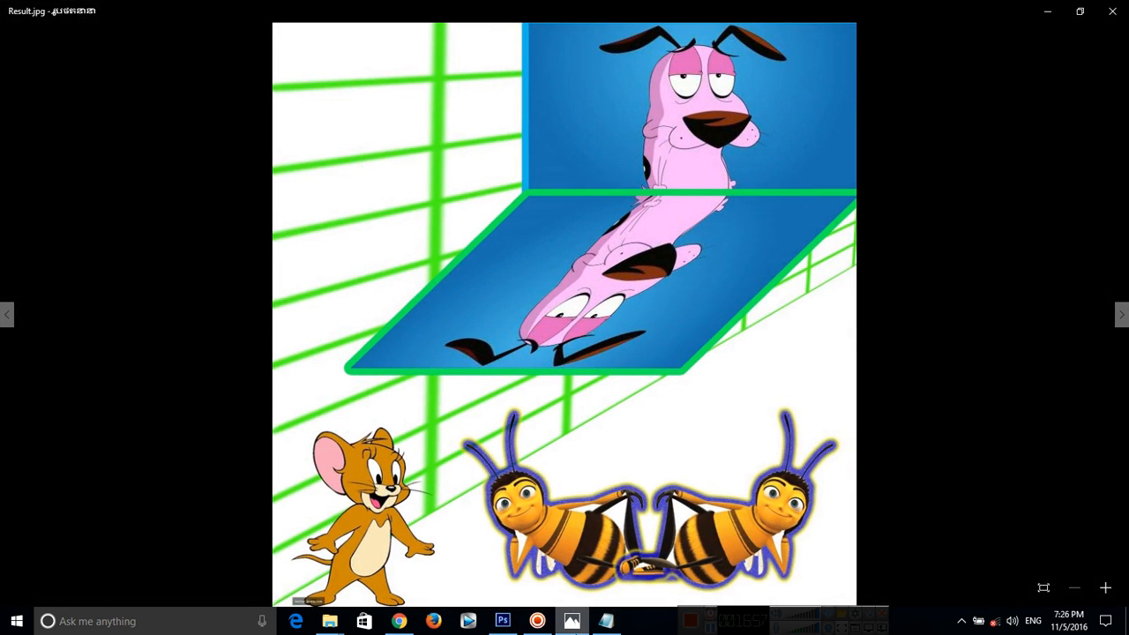
left_click(572, 621)
Add a Stroke effect to Layer 1 with the Color fill type and a blue stroke colour.
right_click(1042, 446)
left_click(917, 134)
left_click(376, 201)
left_click(550, 219)
left_click(540, 228)
left_click(514, 242)
left_click_drag(561, 268, 561, 246)
left_click_drag(514, 232, 480, 202)
left_click(689, 177)
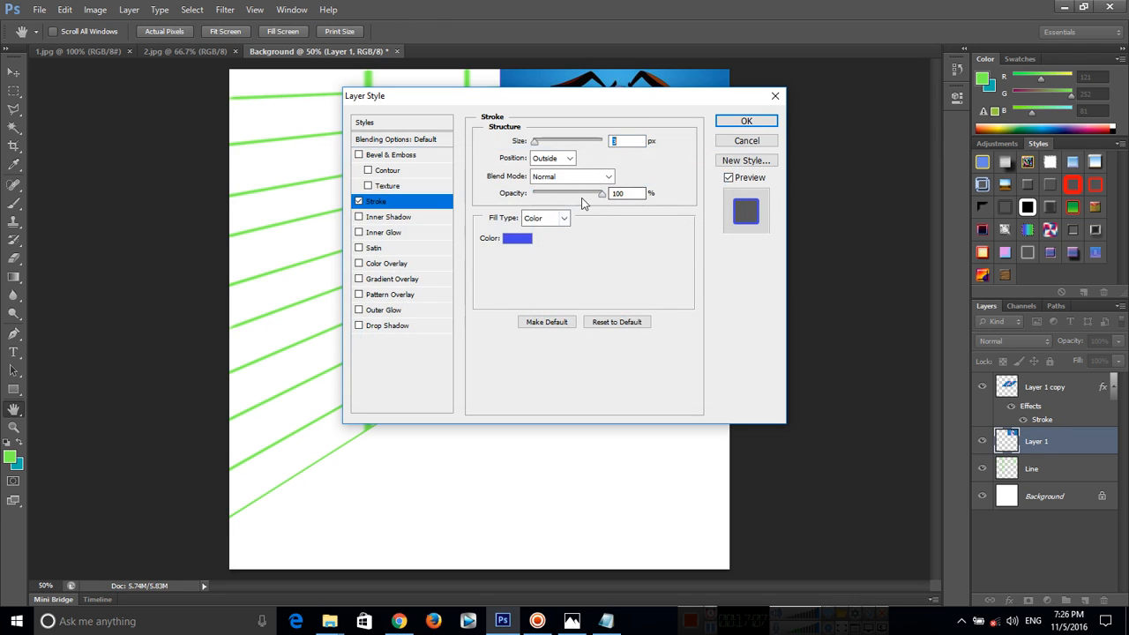
Thicken Layer 1's blue stroke while watching the picture's edge and apply the layer style.
mouse_move(661, 106)
left_mouse_down()
mouse_move(423, 213)
mouse_move(316, 293)
left_mouse_up()
left_click_drag(190, 328, 199, 332)
left_click(400, 307)
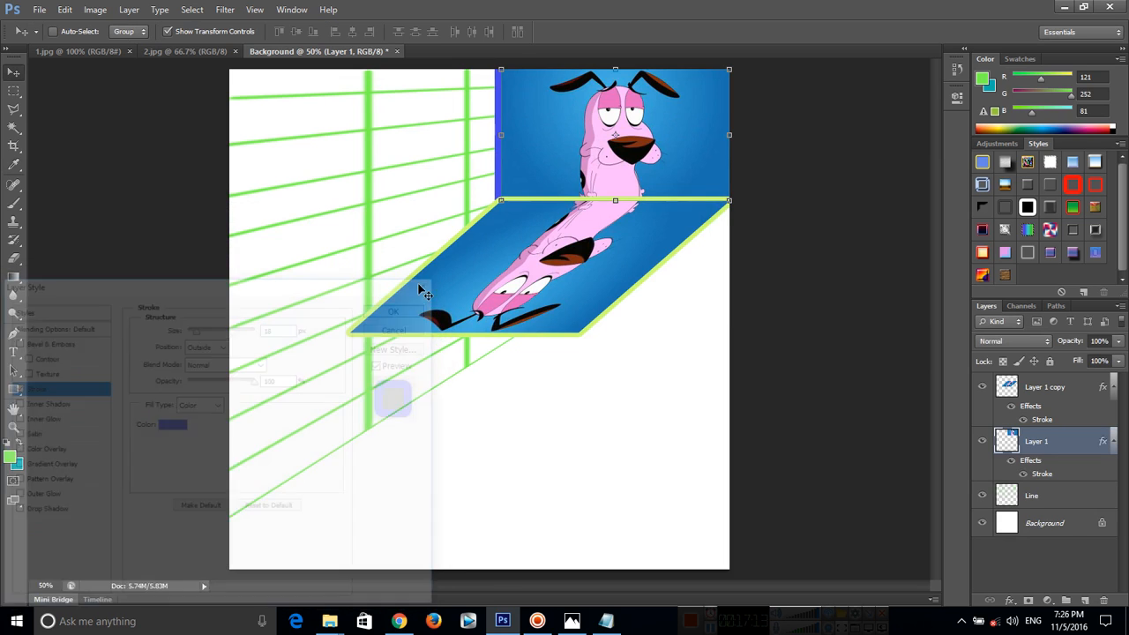
Select Layer 1 copy, bring up the Result.jpg reference image, and close the open browser window.
left_click(1059, 384)
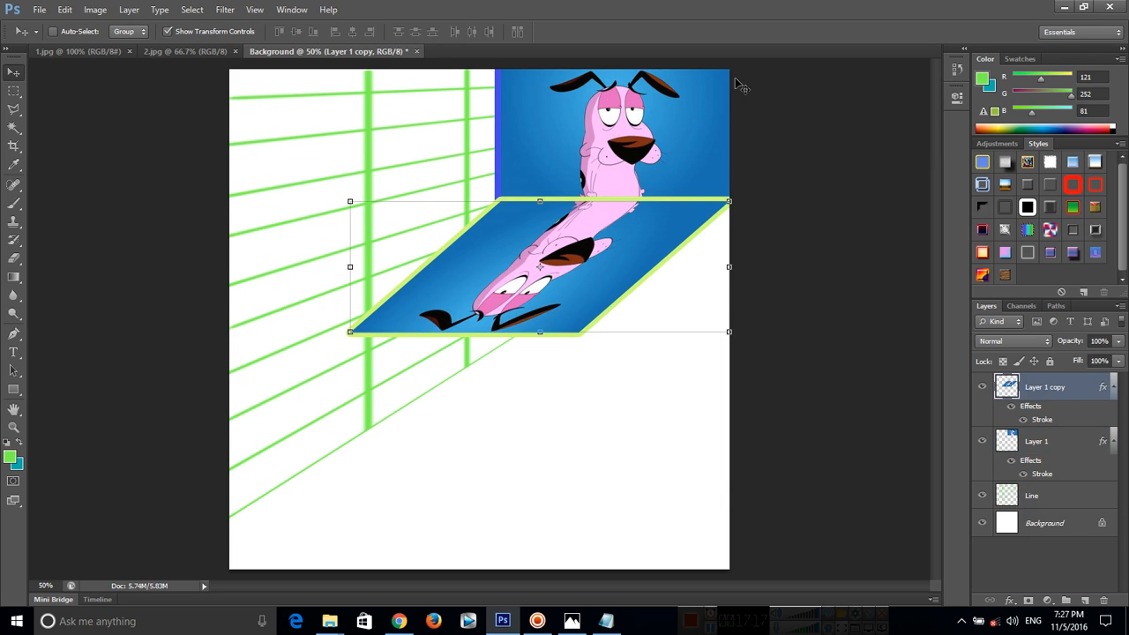
left_click(572, 621)
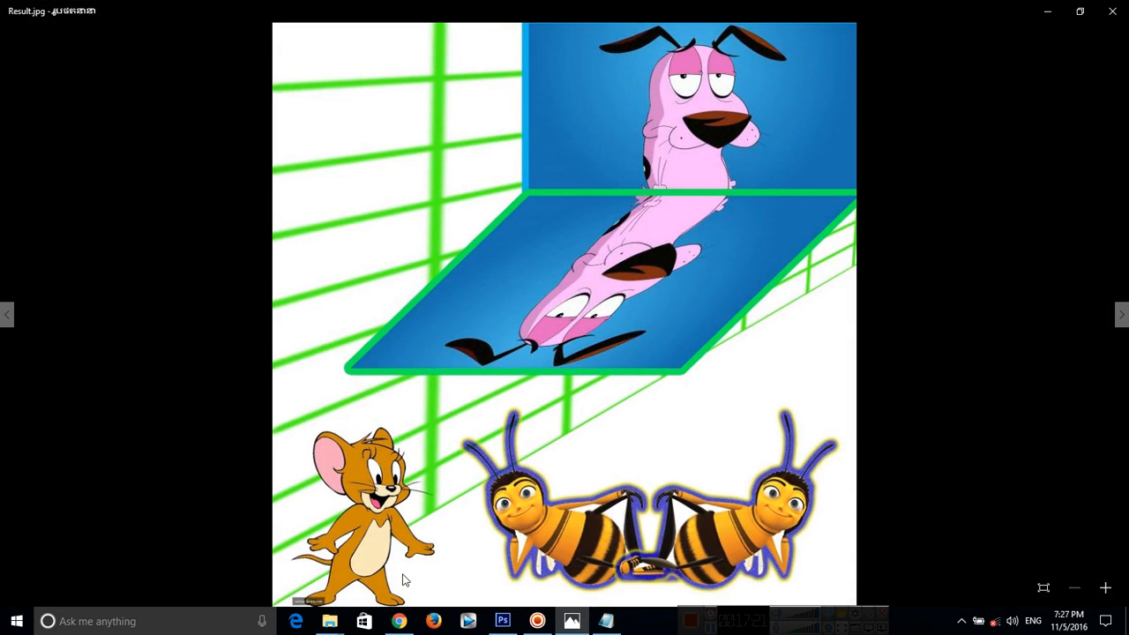
left_click(406, 620)
left_click(404, 622)
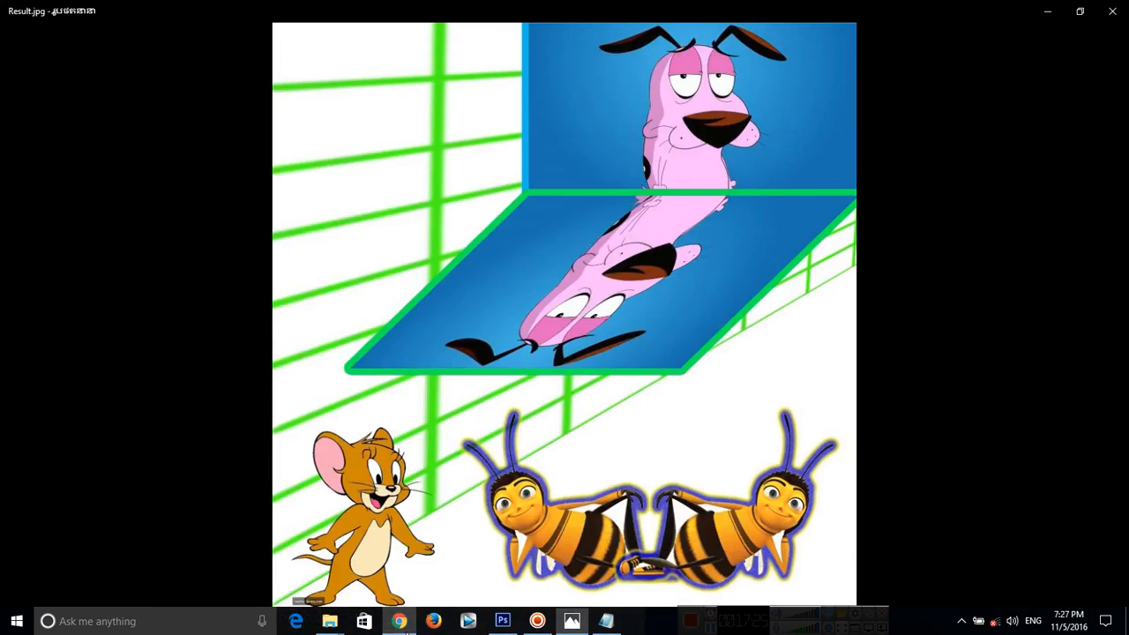
left_click(402, 622)
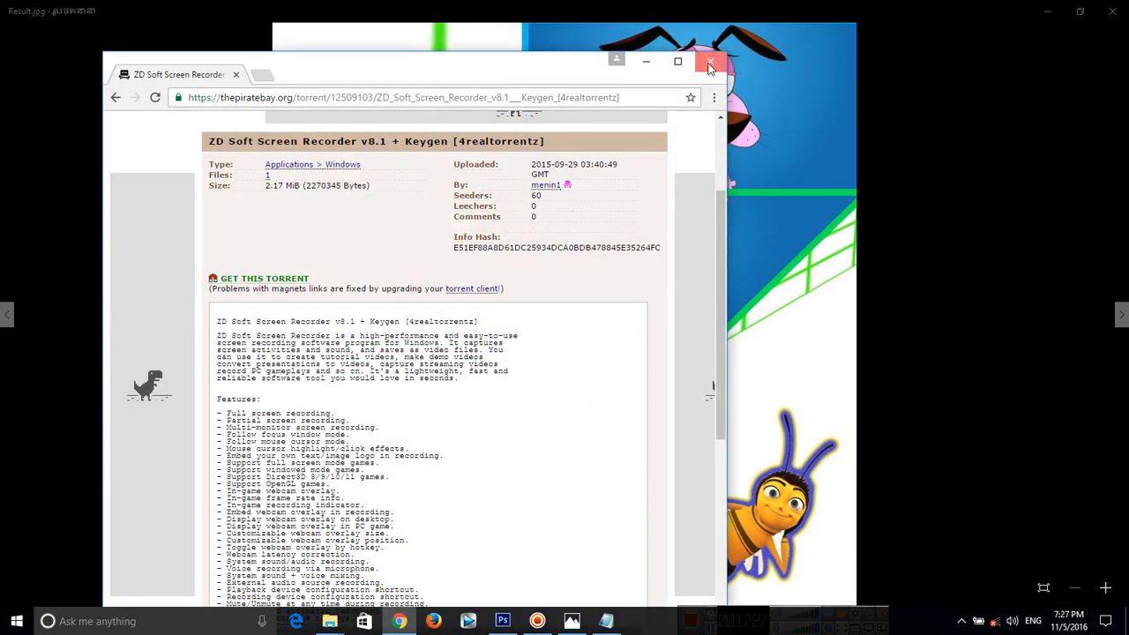
left_click(711, 68)
left_click(570, 622)
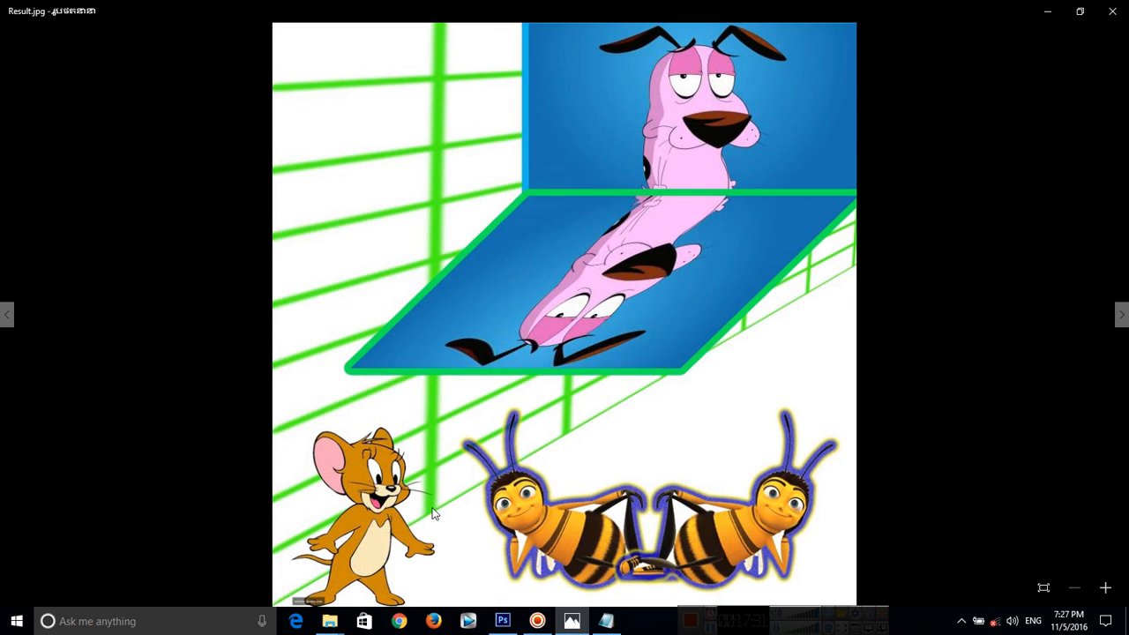
Return to Photoshop and detach the 1.jpg mouse picture into a floating window over the Background document.
left_click(497, 620)
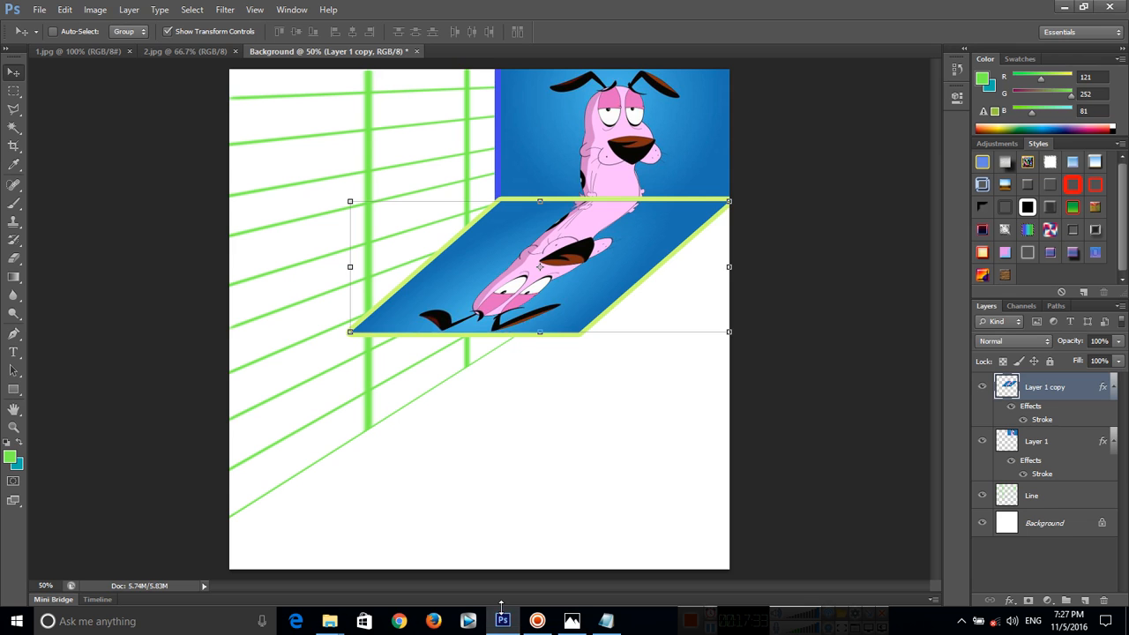
left_click(507, 623)
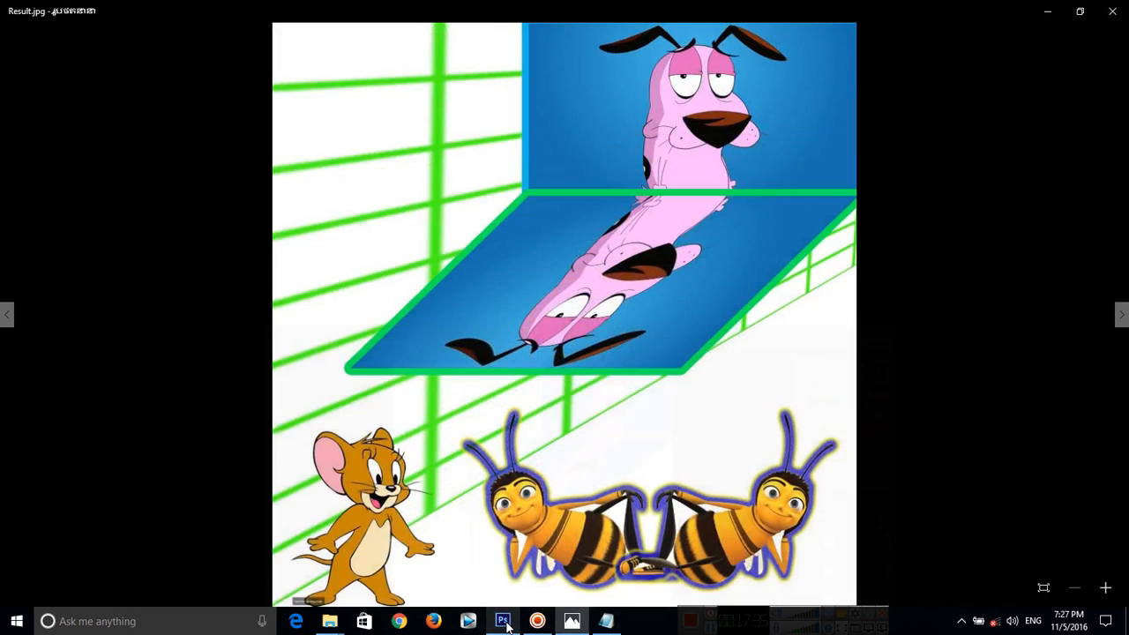
left_click(506, 623)
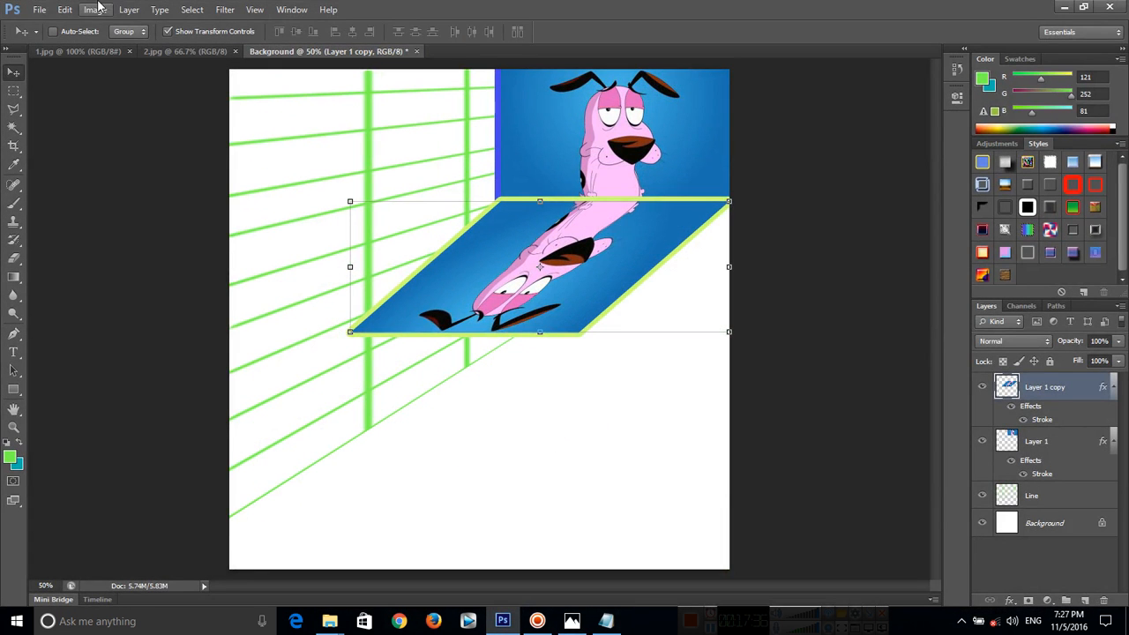
left_click(187, 51)
left_click(103, 50)
left_click_drag(102, 51, 297, 315)
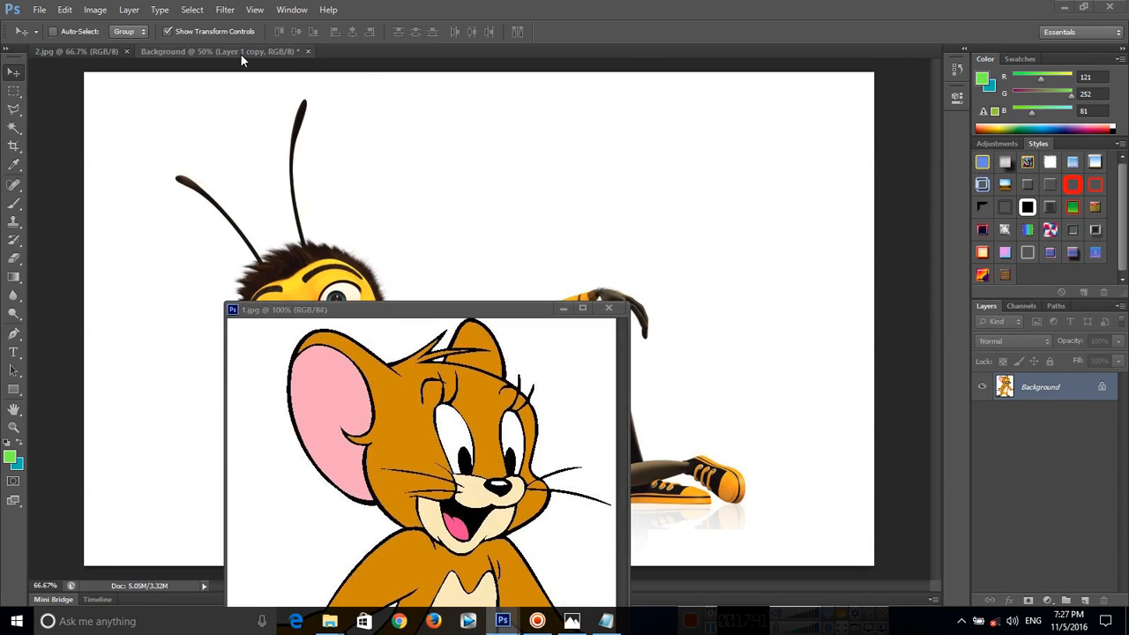
left_click(240, 52)
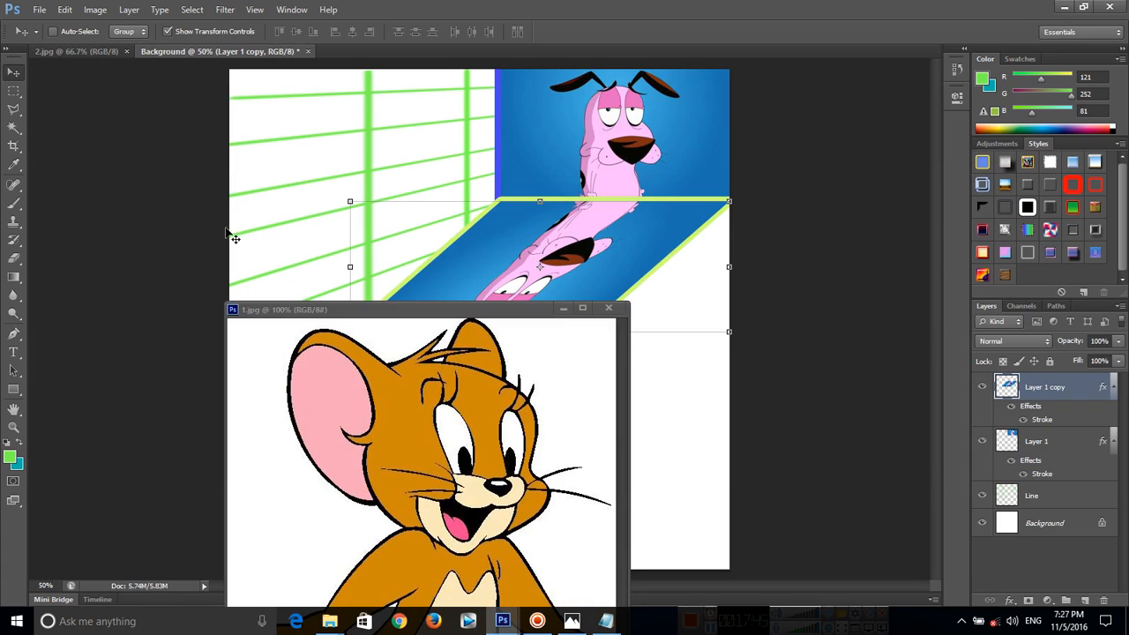
Copy the mouse picture into the Background document, close 1.jpg, and place the mouse below the grid, overlapping the slanted dog picture.
left_click(372, 361)
left_click_drag(423, 438, 403, 336)
left_click(608, 308)
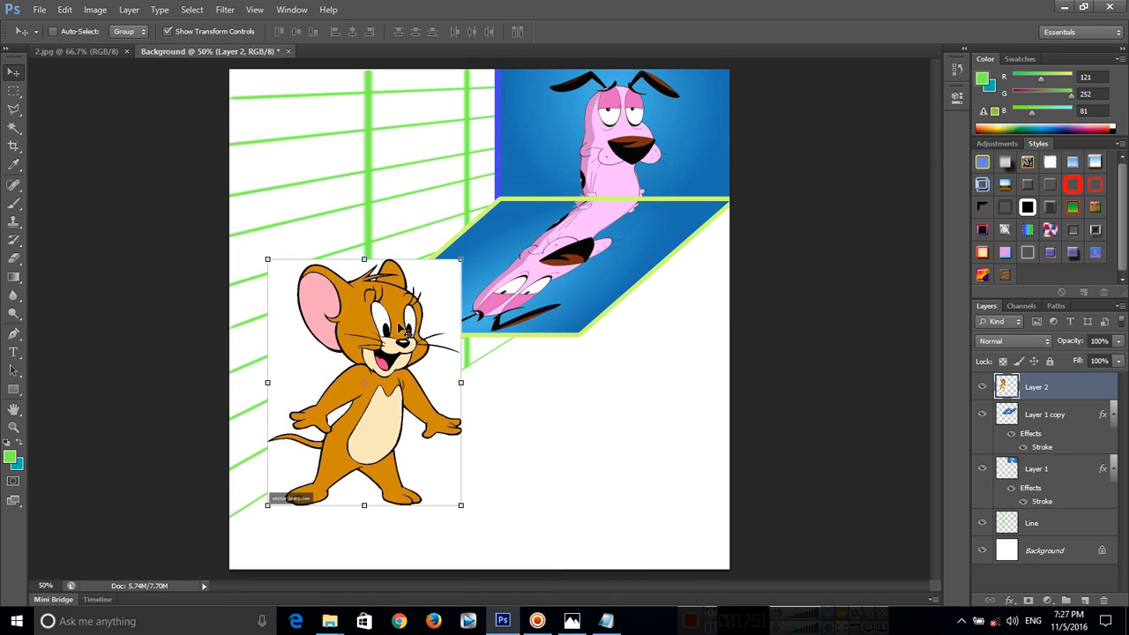
left_click_drag(419, 295, 447, 283)
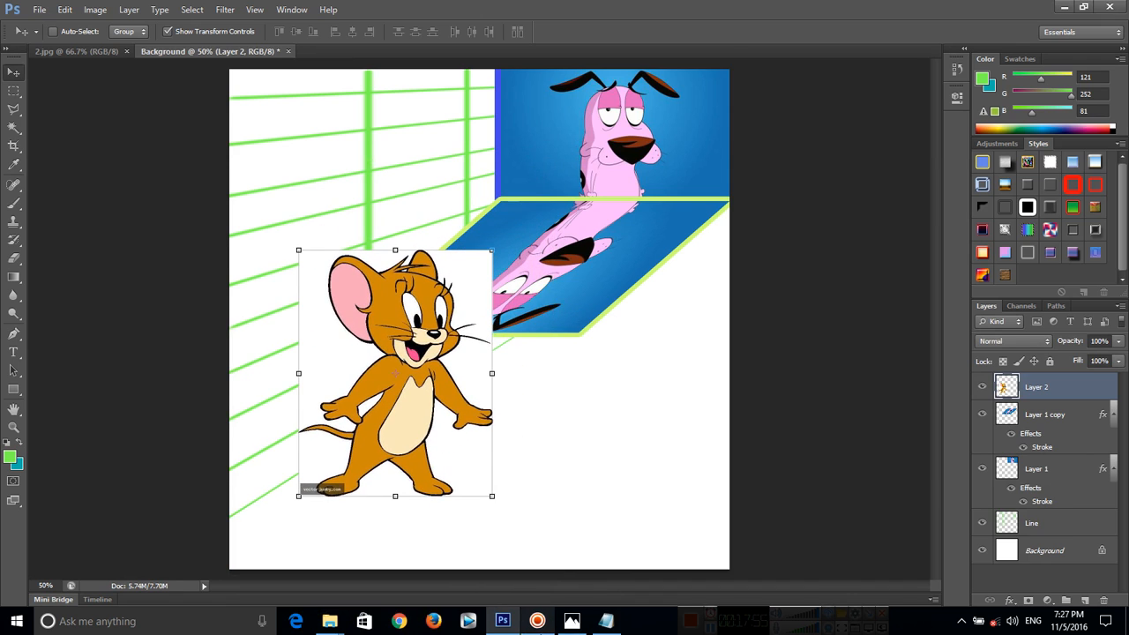
Switch to Notepad and add the line "For Cut background" below the stroke note.
left_click(606, 621)
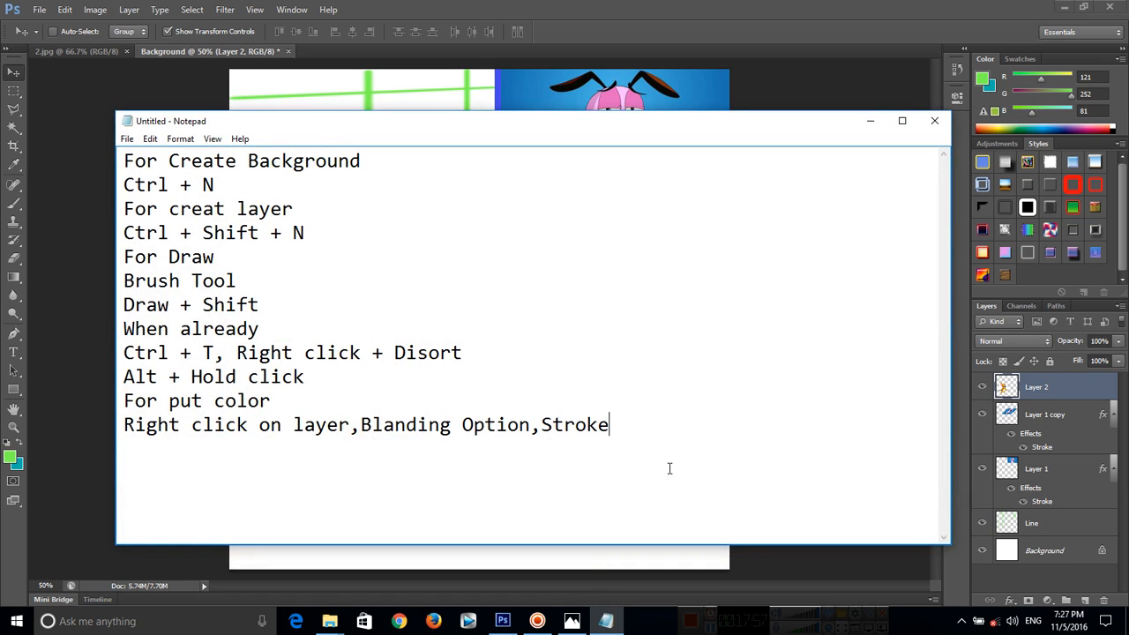
type("For Cur")
key("BackSpace")
key("BackSpace")
type("t background")
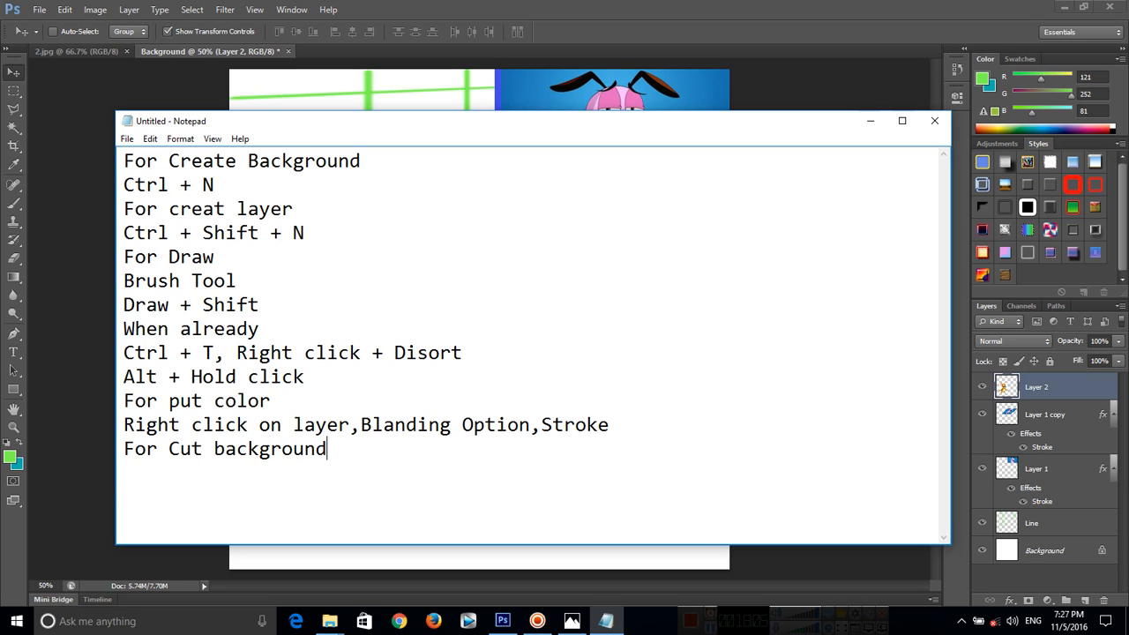
Add the line "Use Magic Wand Tool." at the end of the note and return to Photoshop.
key("Return")
type("Usre")
key("BackSpace")
key("BackSpace")
key("BackSpace")
type("e Magic")
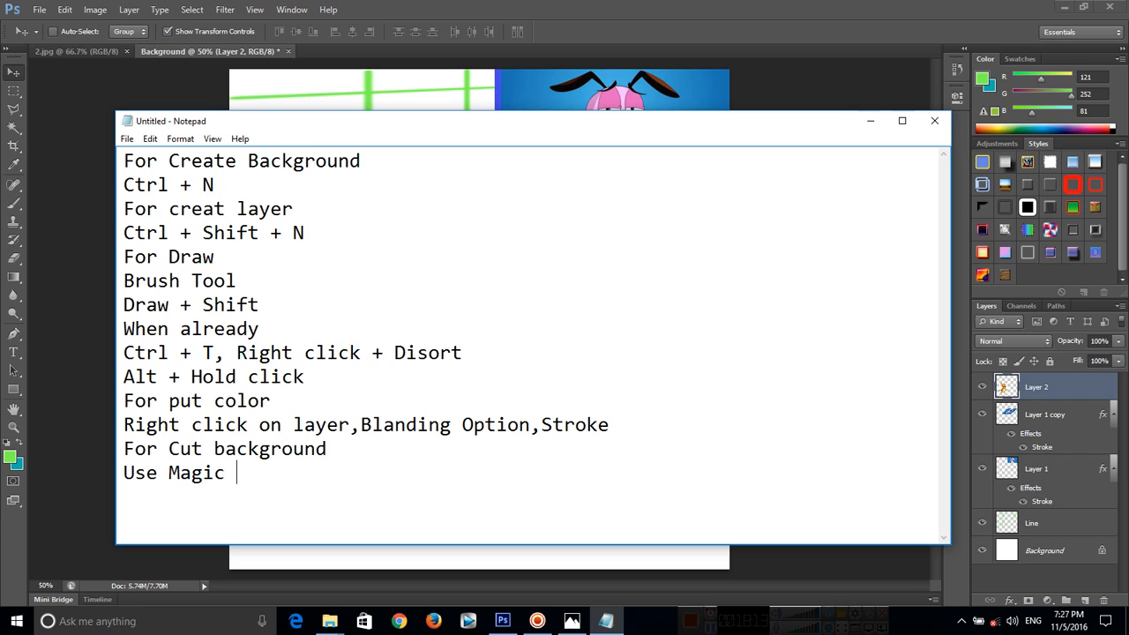
type(" Took")
type("l")
type("Wand")
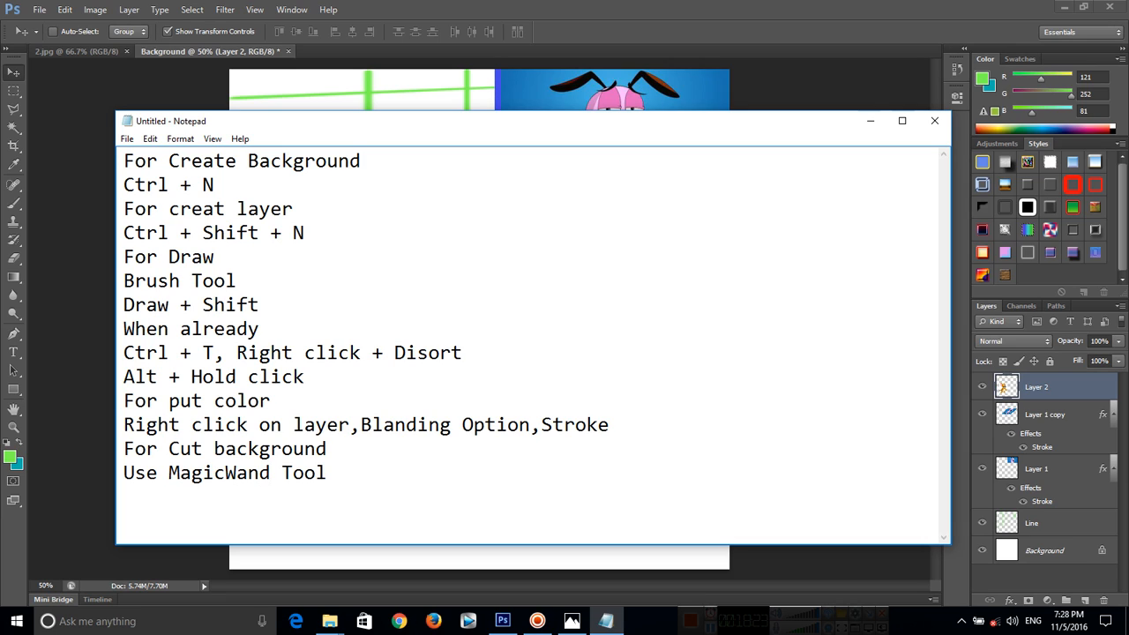
key("Right")
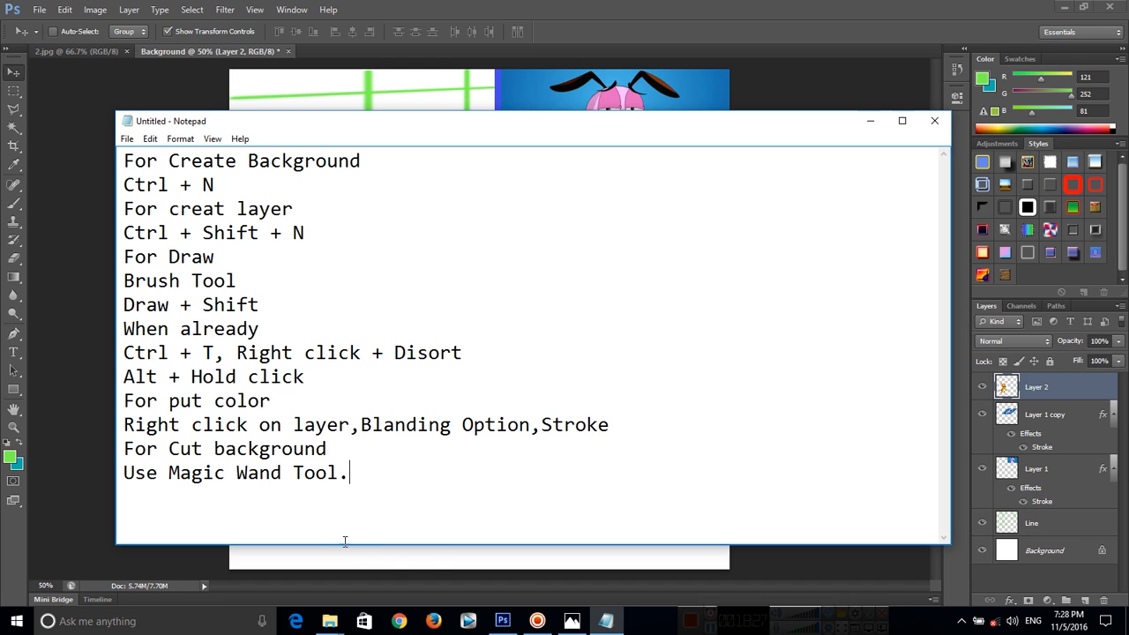
left_click(870, 121)
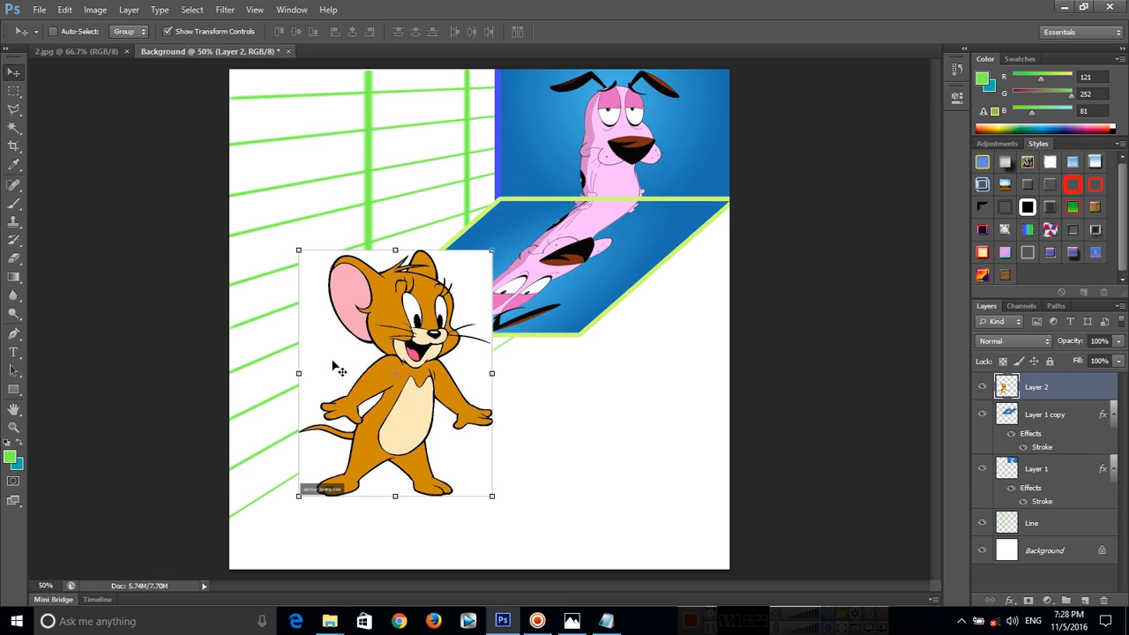
Remove the white background around the mouse on Layer 2 with the Magic Wand tool.
left_click_drag(20, 132, 97, 148)
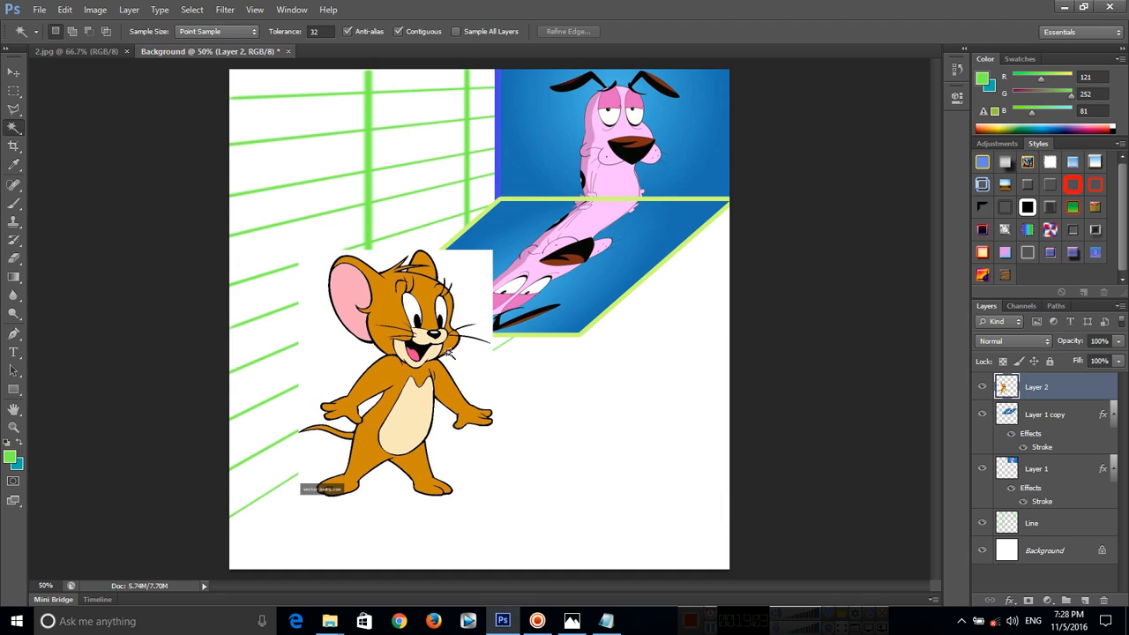
left_click(338, 349)
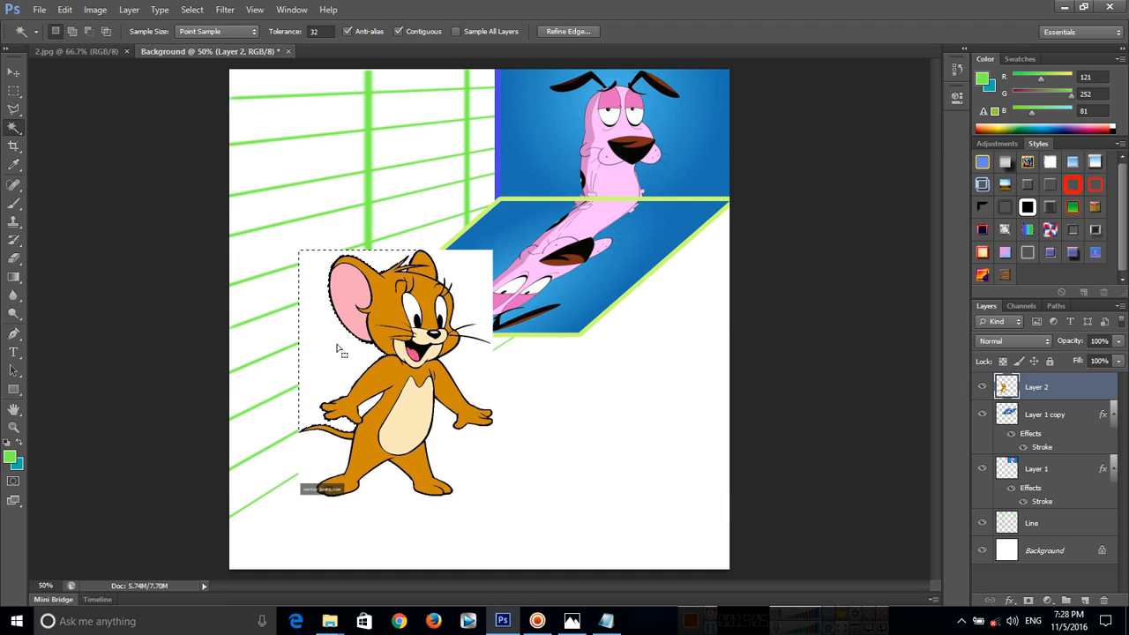
key("Delete")
left_click(466, 274)
left_click(436, 449)
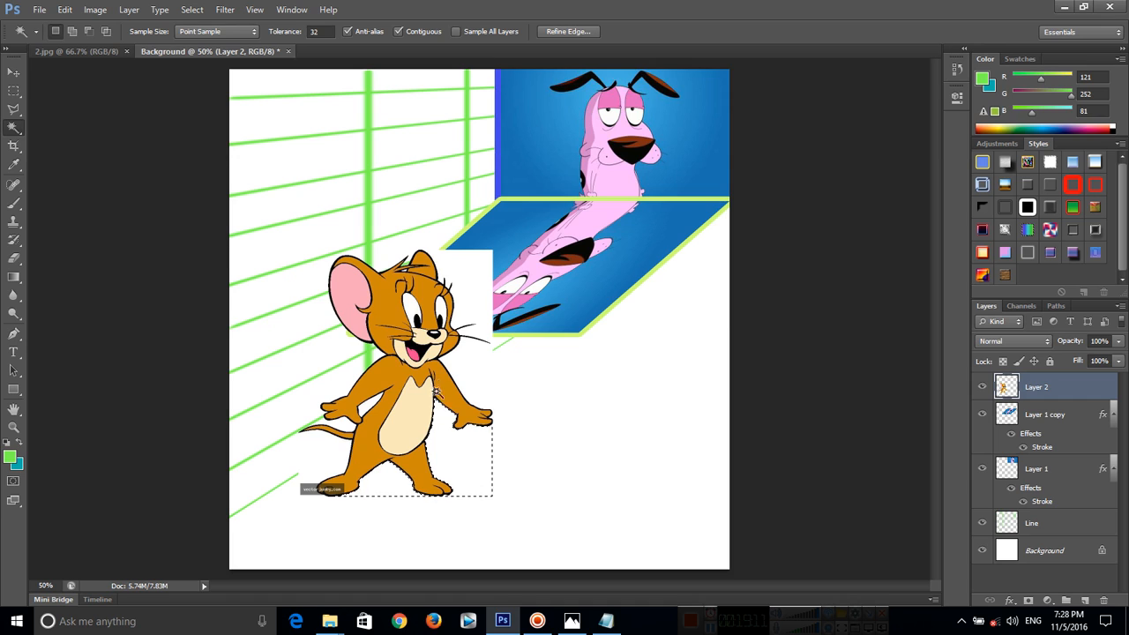
key("Delete")
left_click(449, 445)
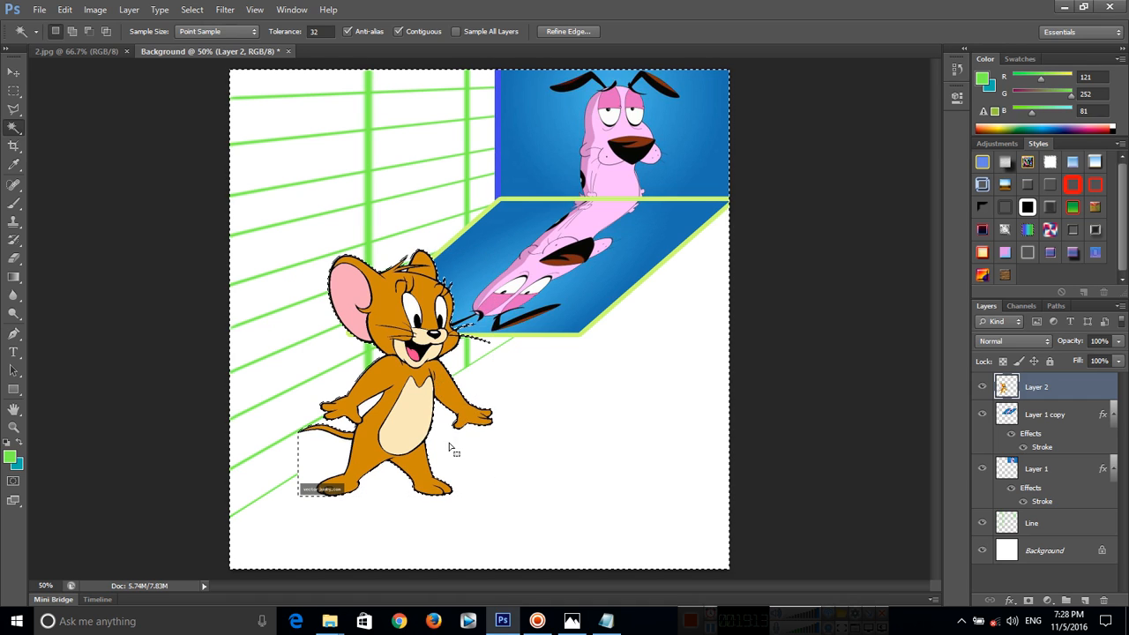
Clear the leftover white below the mouse's tail, the watermark beside its foot and the gap under its arm, and deselect.
left_click(314, 460)
left_click(315, 490)
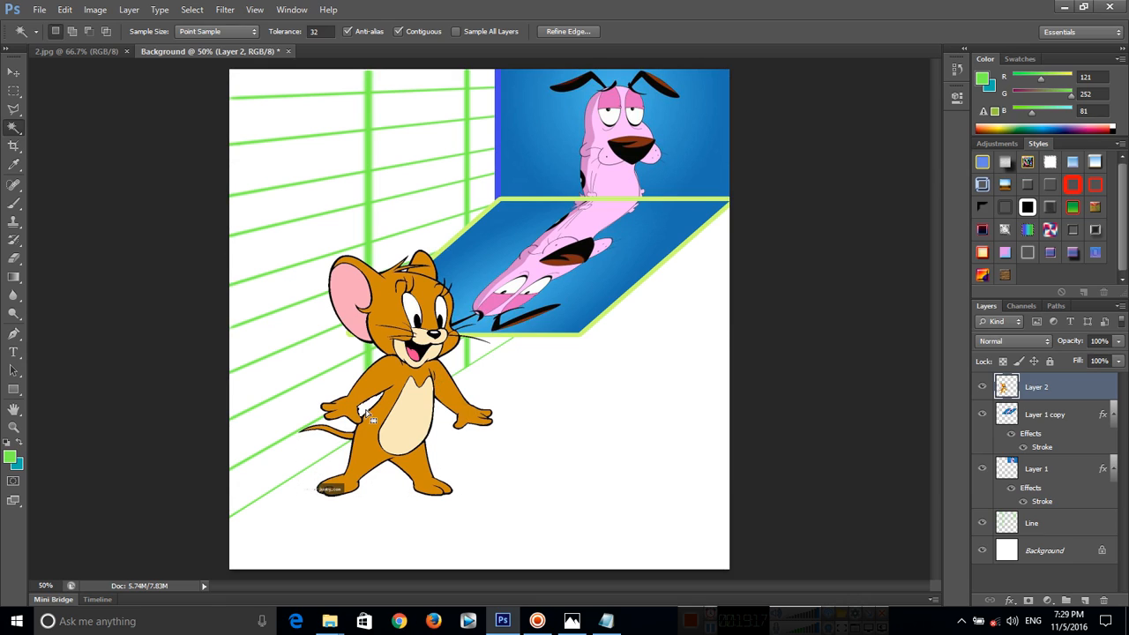
left_click(13, 76)
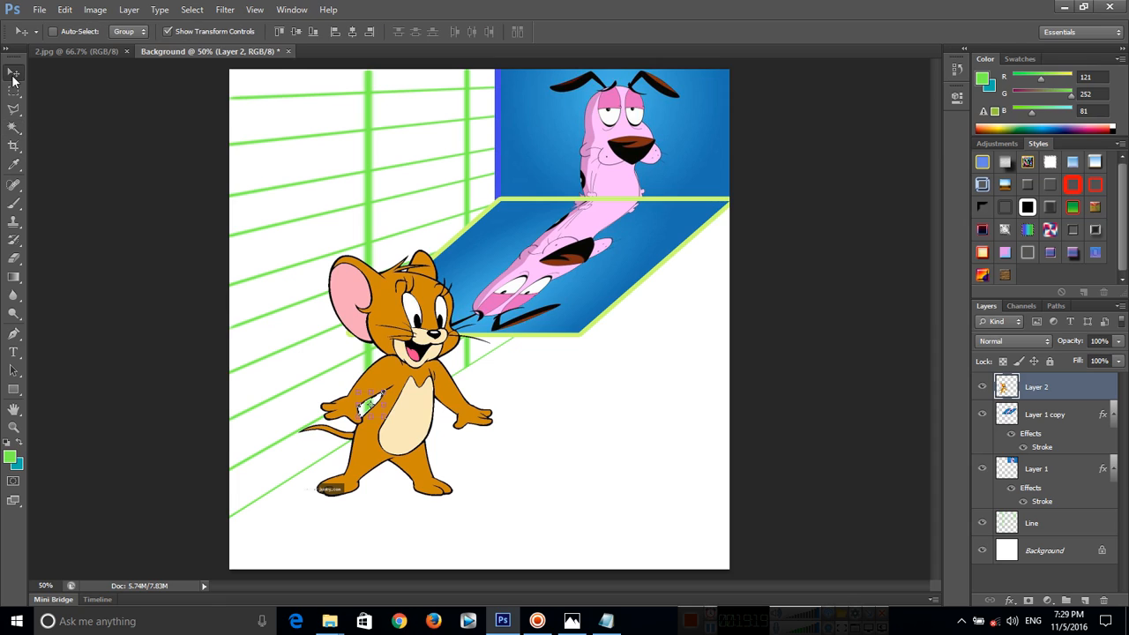
left_click(399, 338)
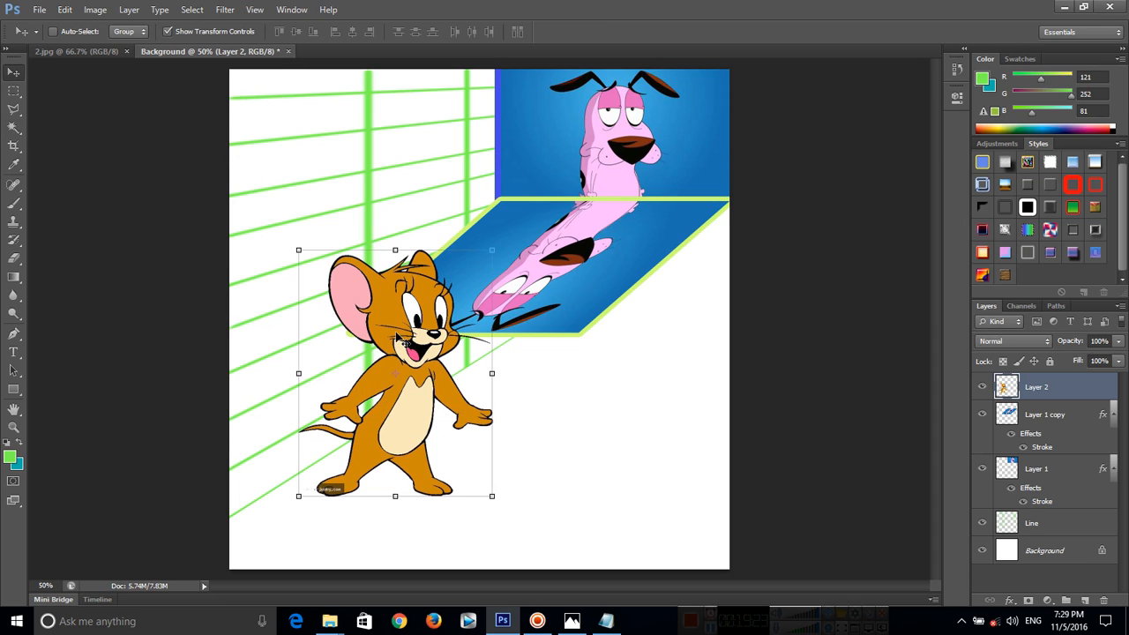
Switch to Notepad, extend the last line to "Use Magic Wand Tool, Wnen you already use ctrl + D" and return to Photoshop.
left_click(606, 621)
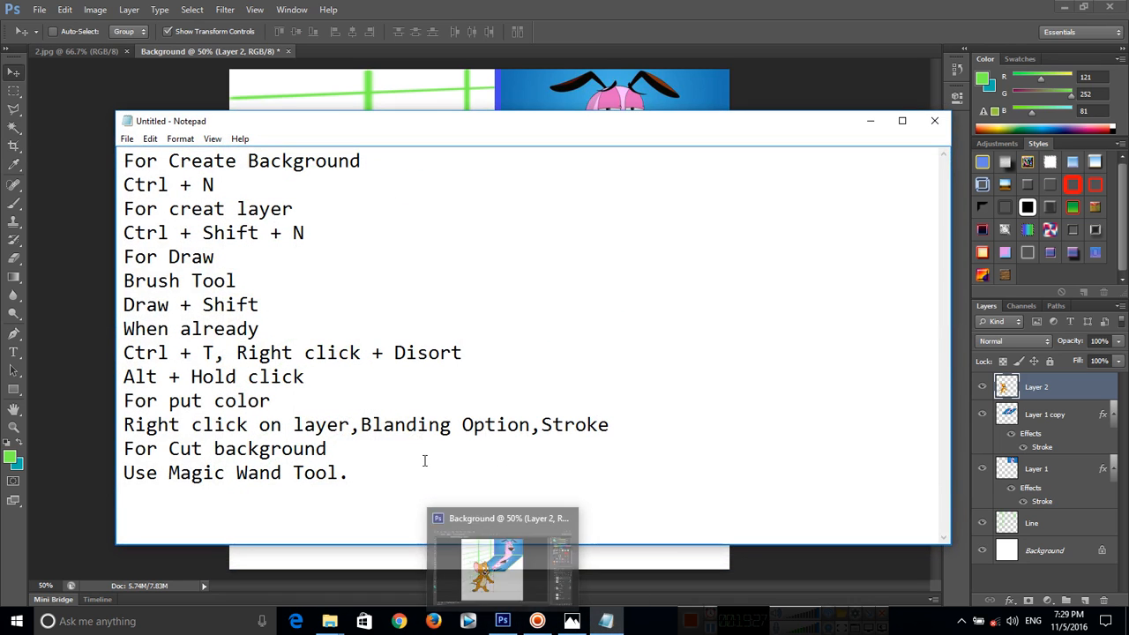
key("BackSpace")
type(", W")
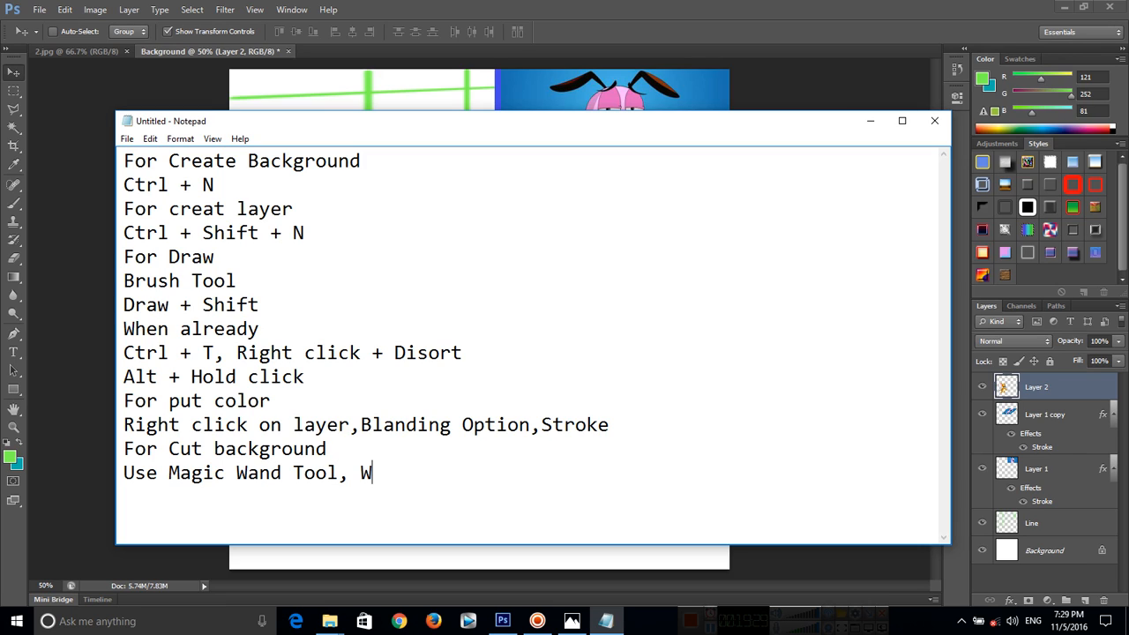
type("nen you alr")
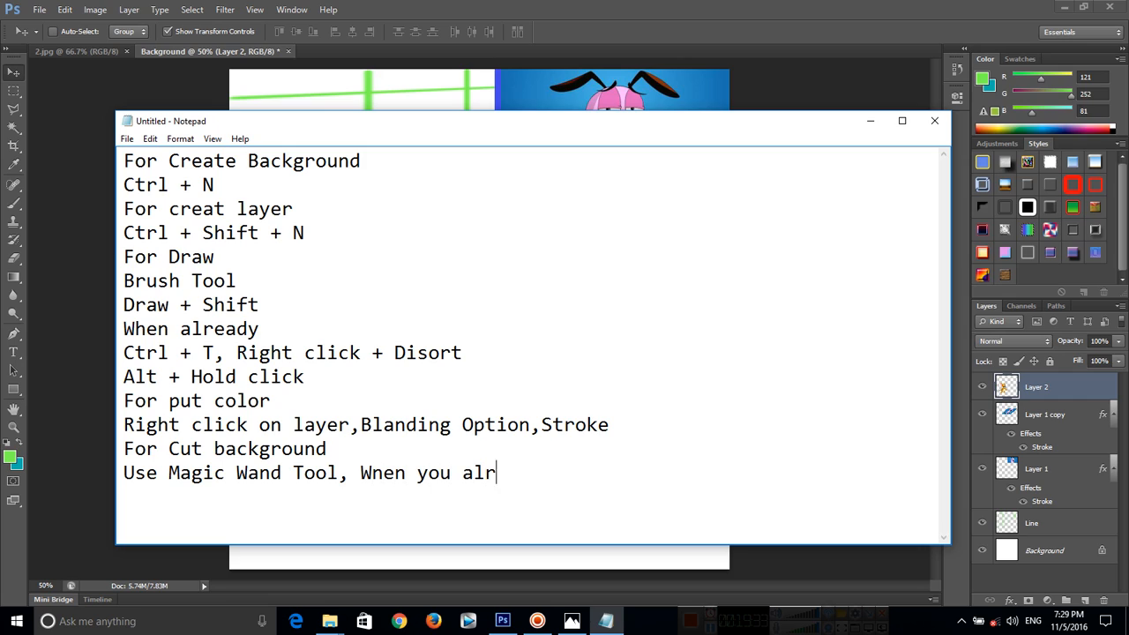
type("eada")
key("BackSpace")
type("y use")
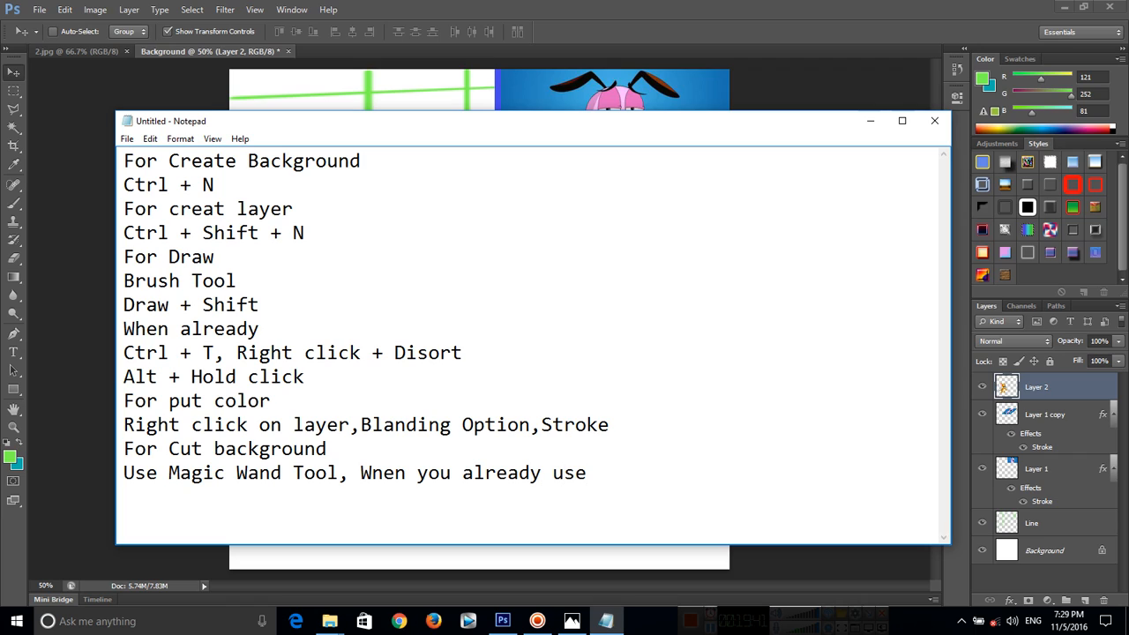
type(" ctrl + D")
left_click(870, 121)
Look up the Deselect command, and try it on a small lasso selection at the mouse's ear.
left_click(96, 9)
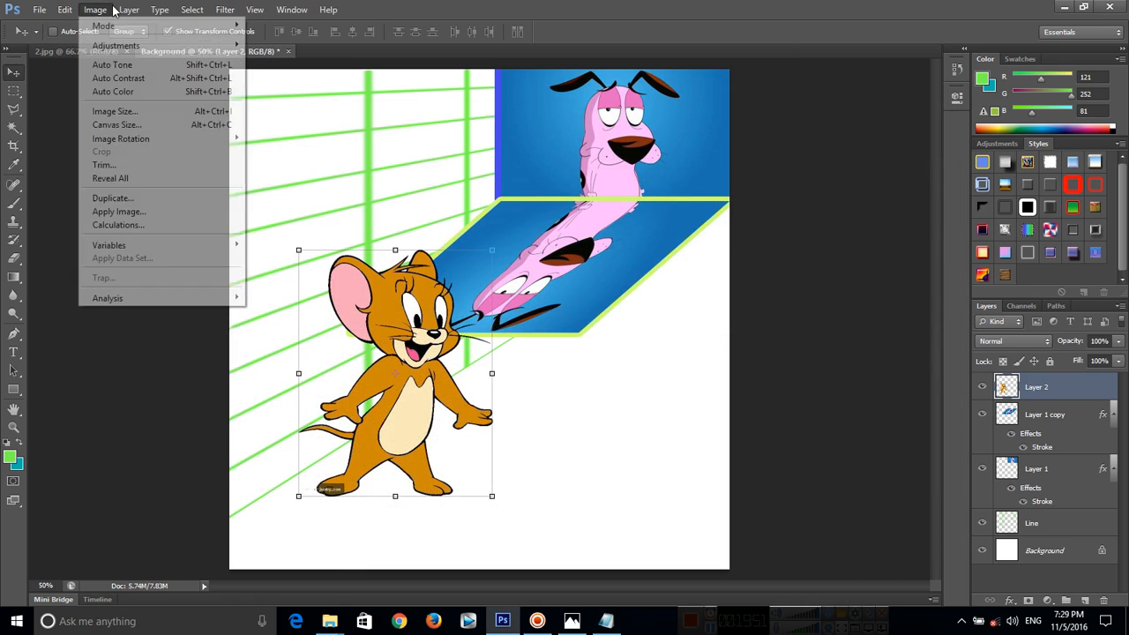
mouse_move(68, 12)
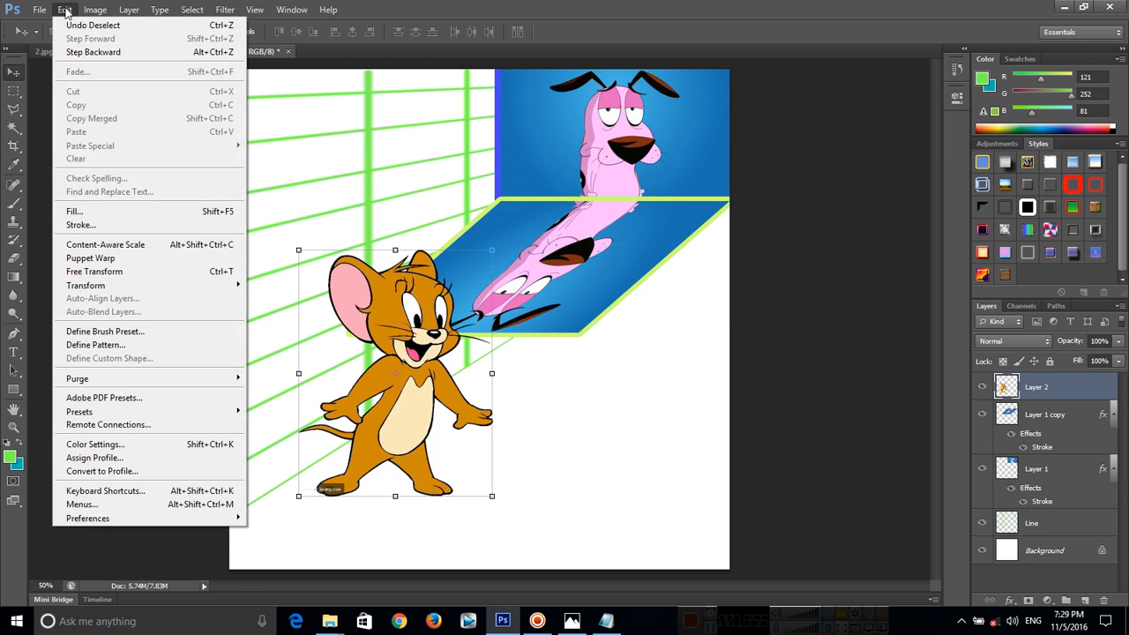
mouse_move(193, 10)
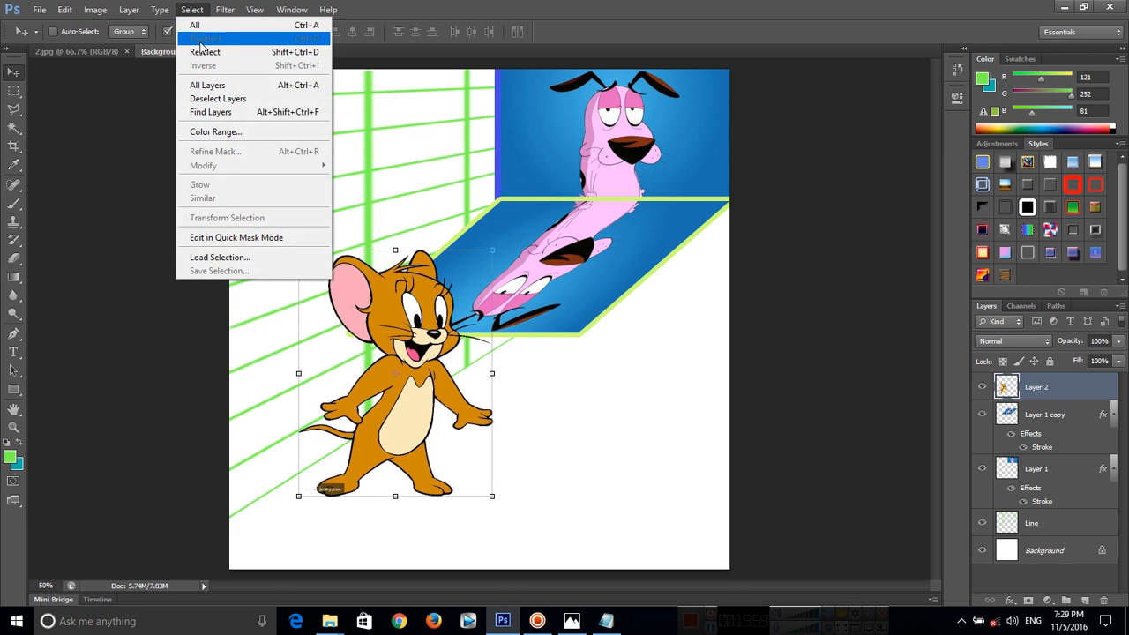
left_click(446, 312)
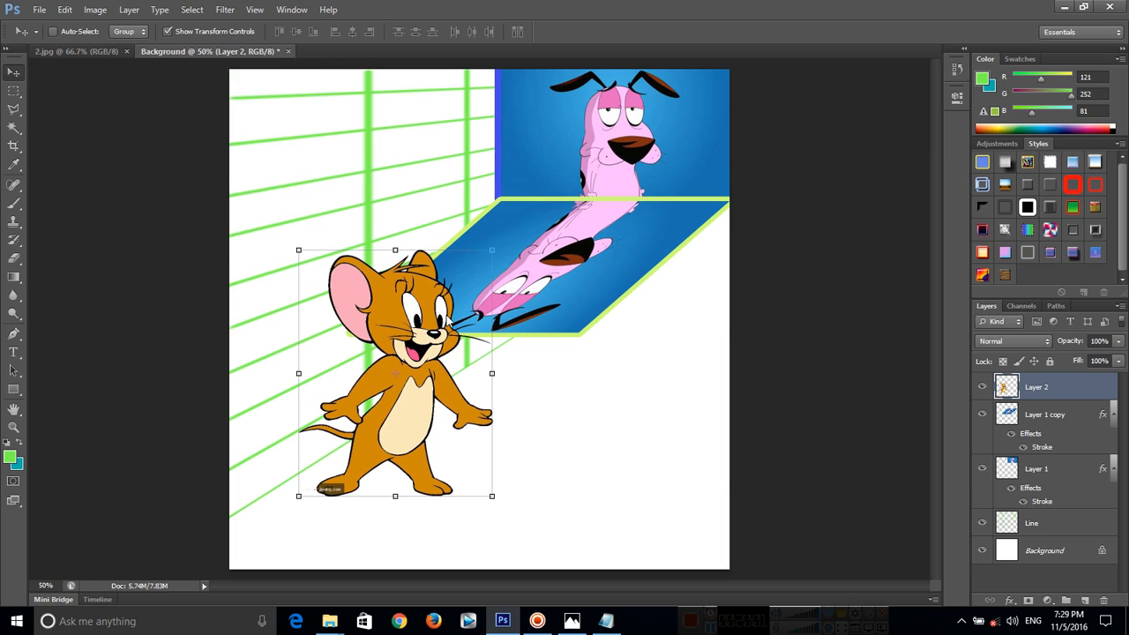
left_click(16, 110)
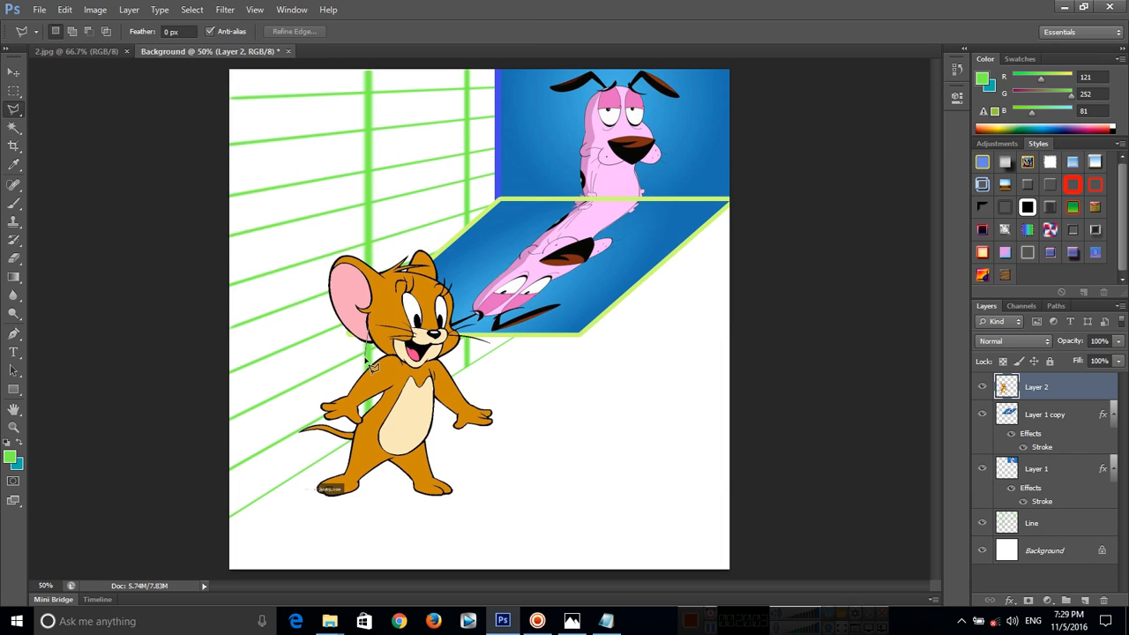
mouse_move(347, 357)
left_mouse_down()
mouse_move(365, 323)
mouse_move(351, 355)
left_mouse_up()
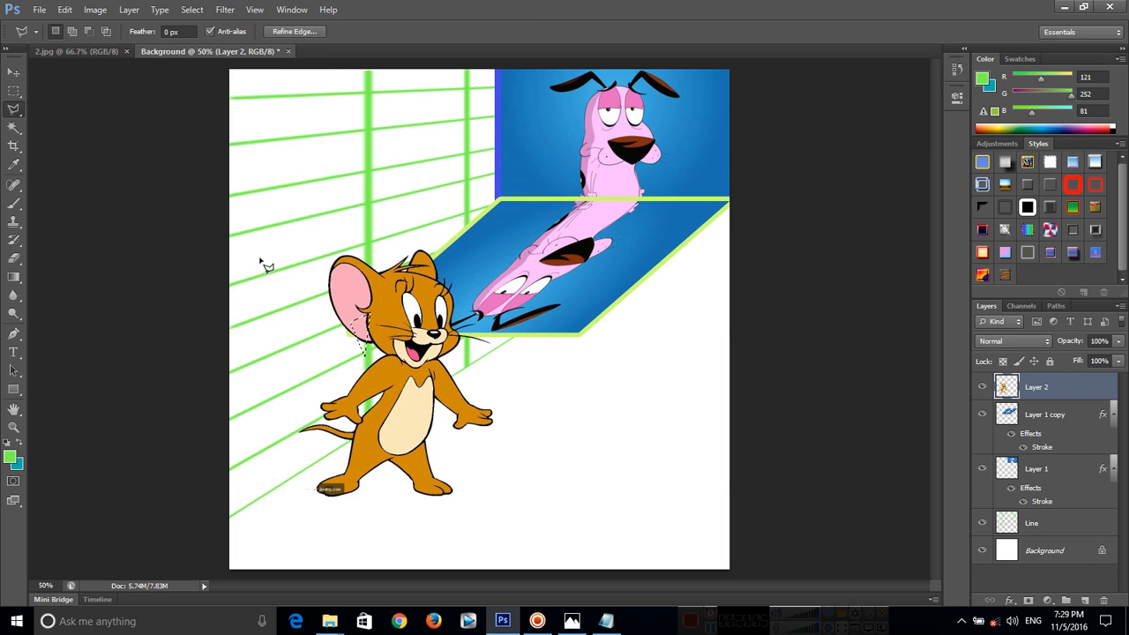
key("ctrl+d")
Move the mouse to the canvas's lower-left corner and scale it down so it stands clear of the slanted dog picture.
left_click(13, 72)
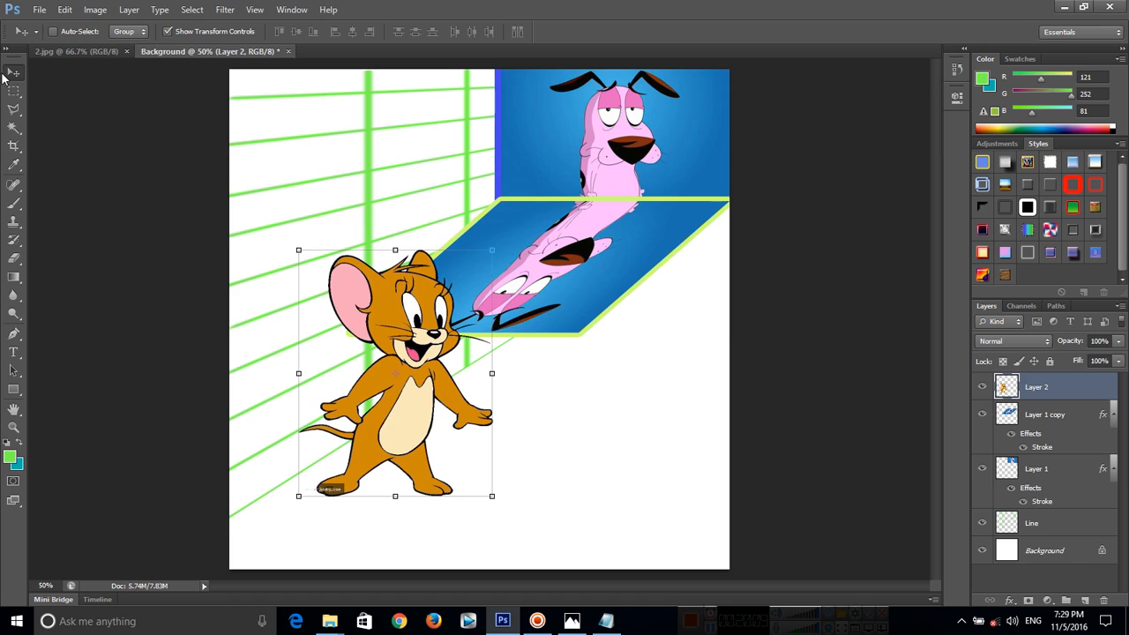
left_click_drag(423, 297, 368, 369)
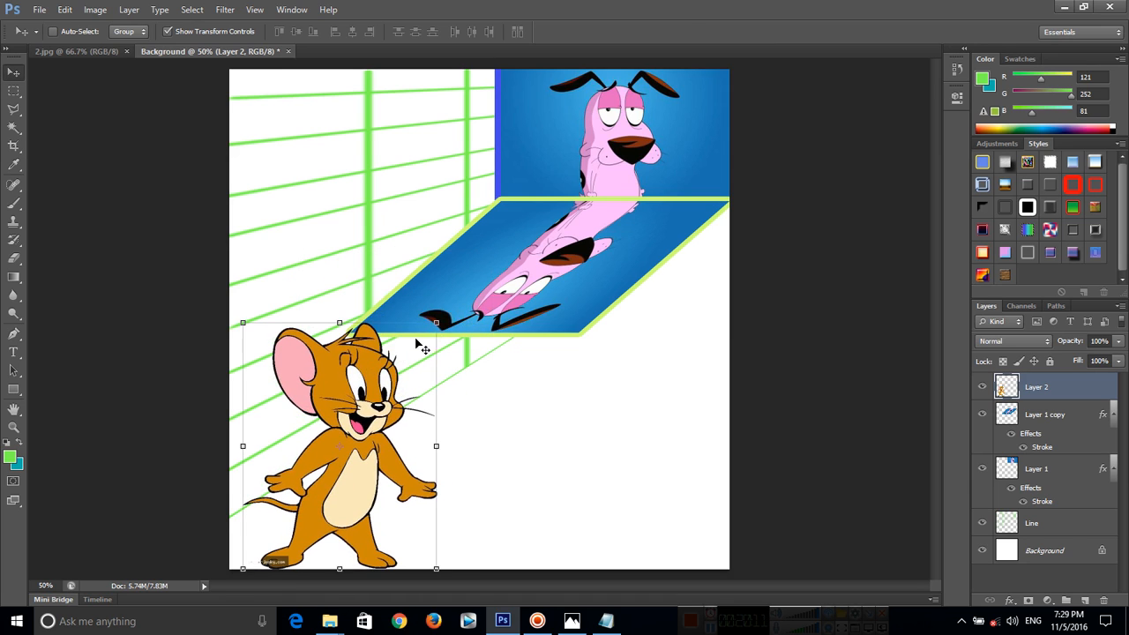
left_click_drag(440, 326, 385, 388)
left_click_drag(366, 421, 378, 383)
left_click(707, 34)
left_click_drag(365, 429, 359, 441)
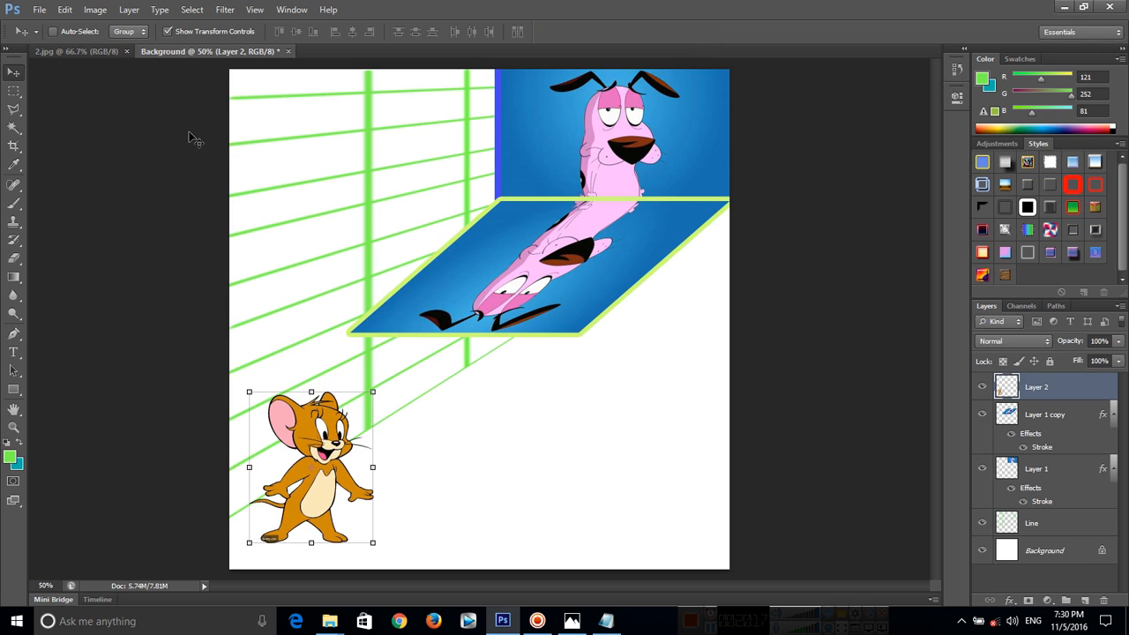
Check the Result.jpg reference, copy the bee picture from 2.jpg into the Background document and close 2.jpg.
left_click(573, 622)
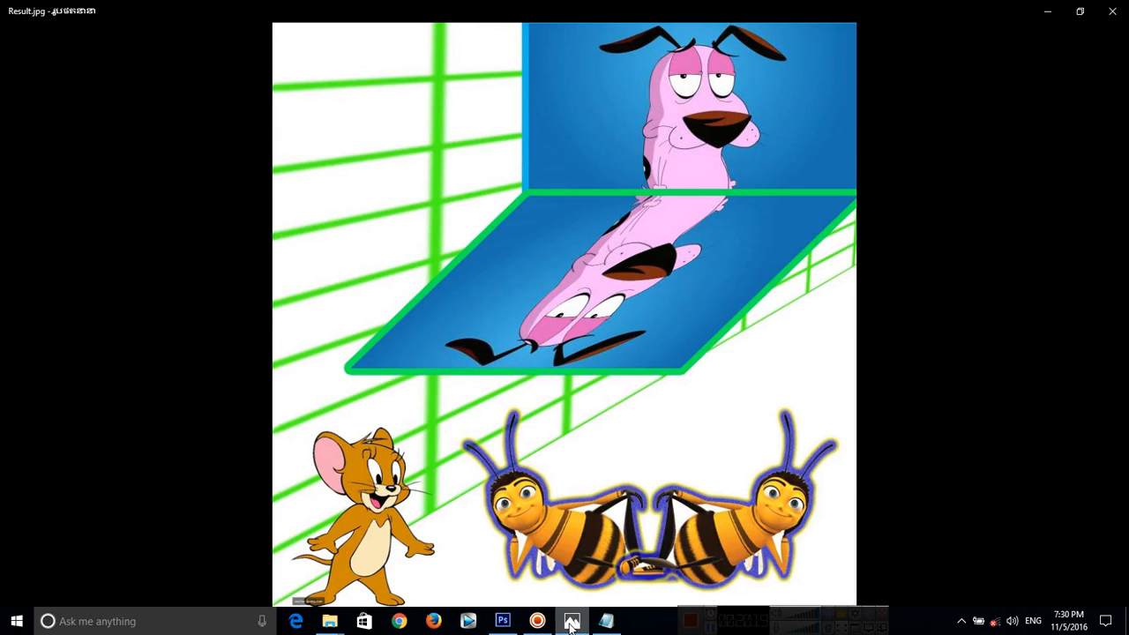
left_click(573, 621)
left_click_drag(86, 49, 124, 196)
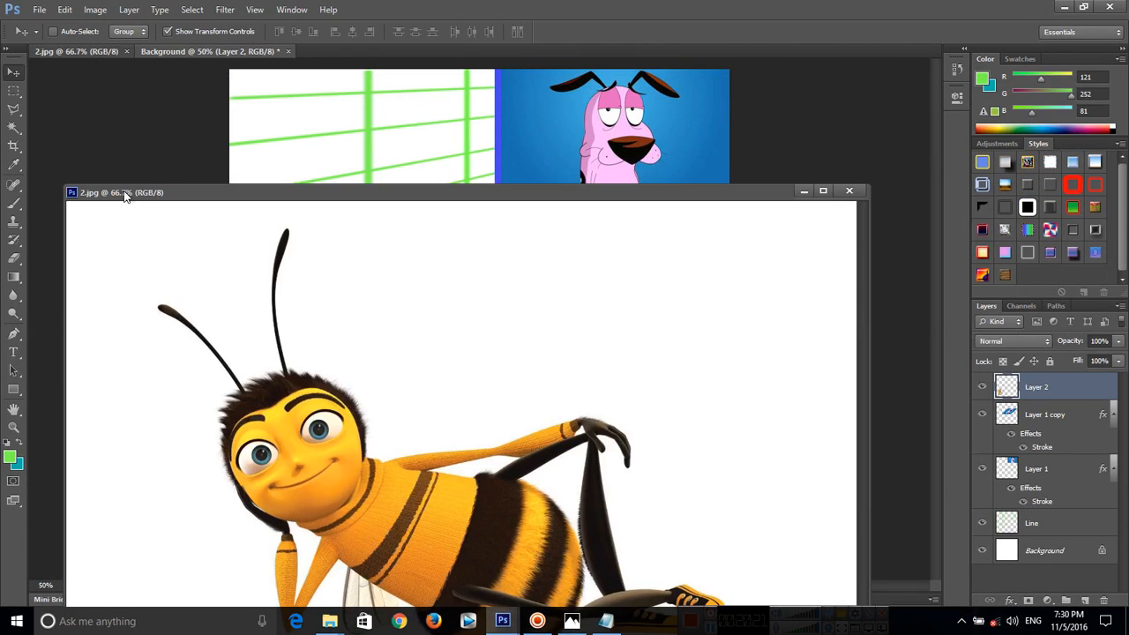
left_click_drag(444, 397, 325, 373)
left_click(849, 191)
Scale the bee picture to about 45% width and 48% height beside the mouse, compare with Result.jpg and apply the transform.
left_click_drag(696, 200, 372, 392)
left_click_drag(239, 430, 516, 388)
left_click(584, 621)
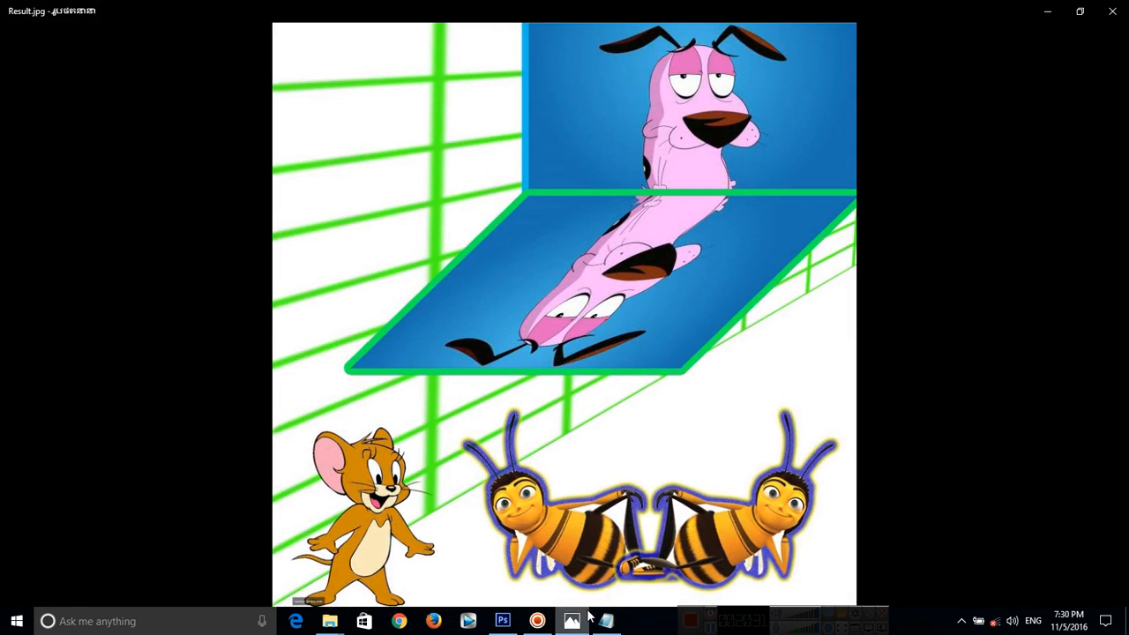
left_click(582, 624)
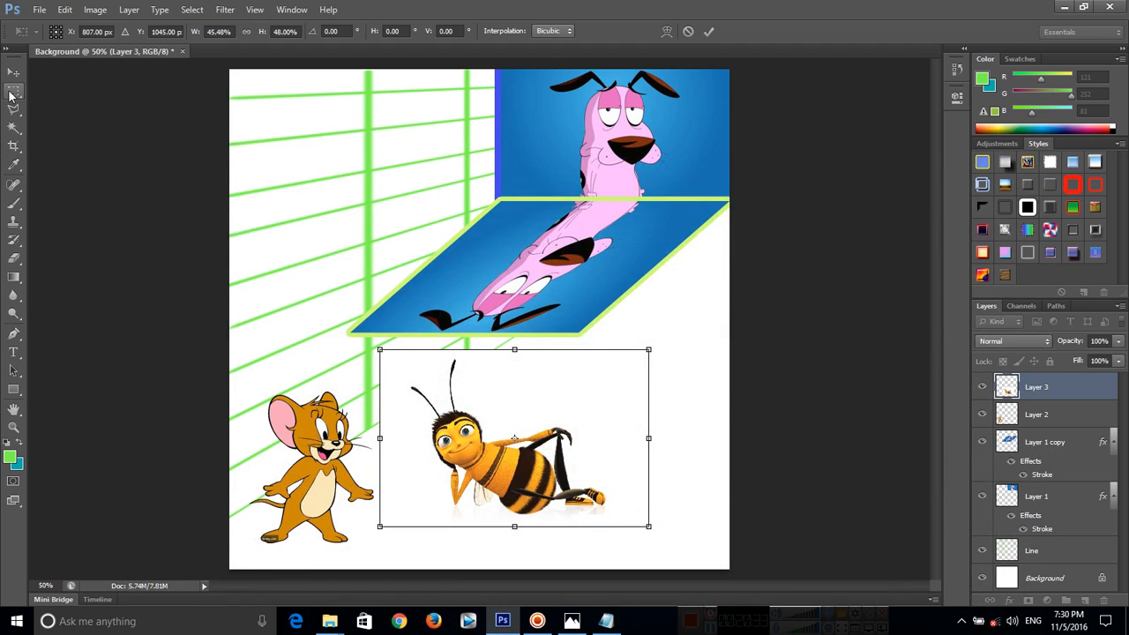
left_click(14, 126)
left_click(547, 249)
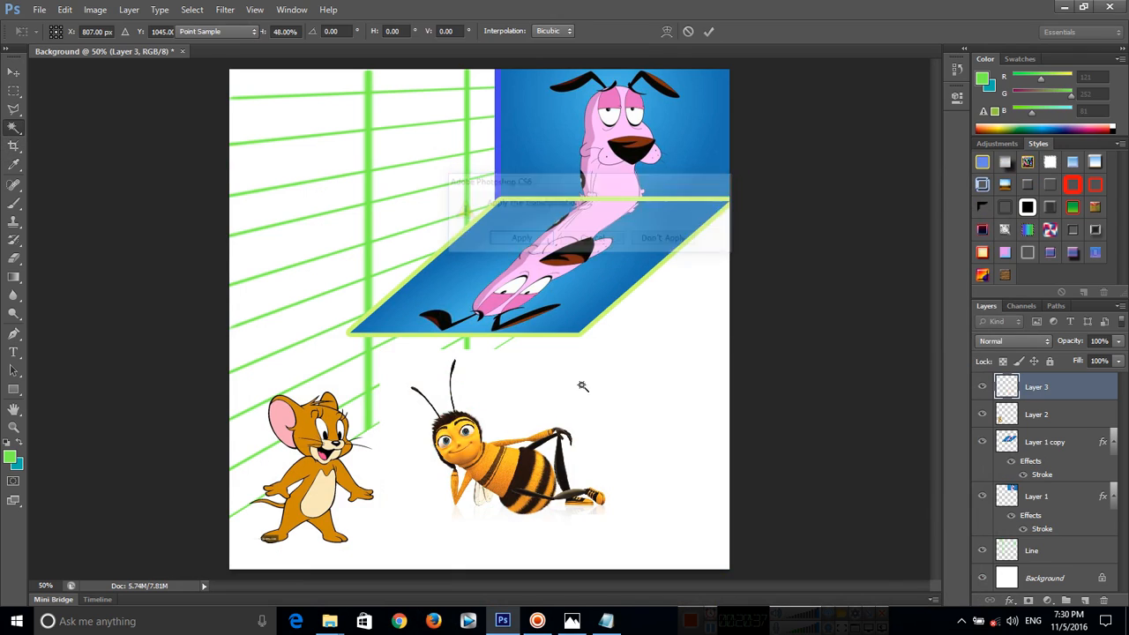
Select the white background around the bee on Layer 3, delete it and deselect.
left_click(579, 426)
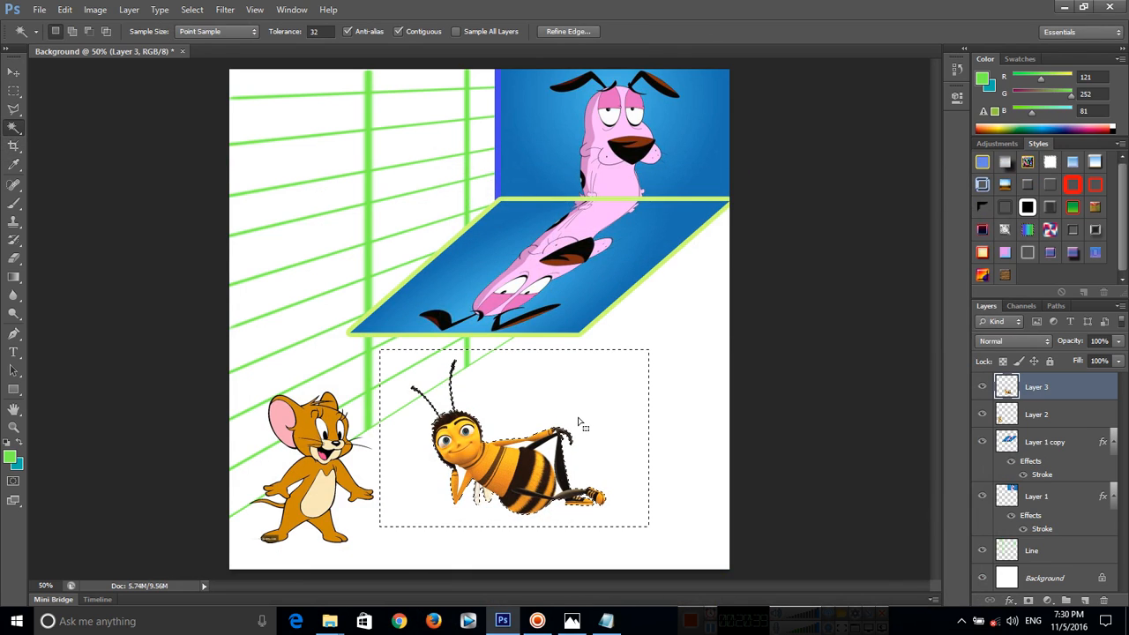
key("v")
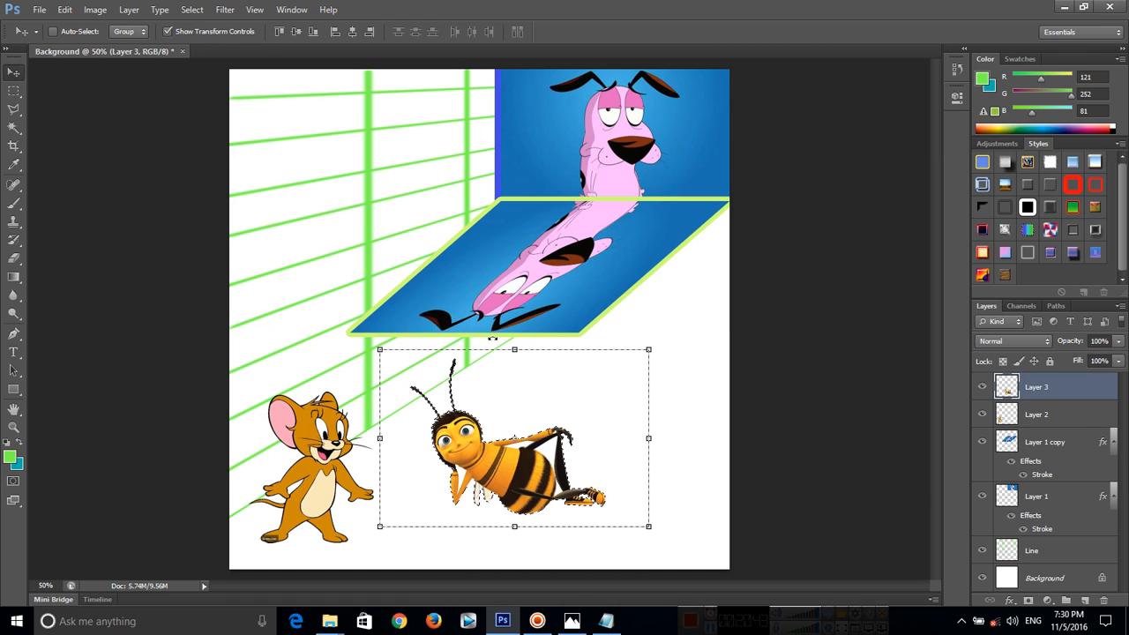
key("Delete")
key("ctrl+d")
Scale the cut-out bee to about 89% width and 95% height, place it just beside the mouse and apply the transform.
left_click_drag(608, 360, 571, 393)
left_click_drag(518, 448, 514, 434)
left_click_drag(566, 500, 534, 483)
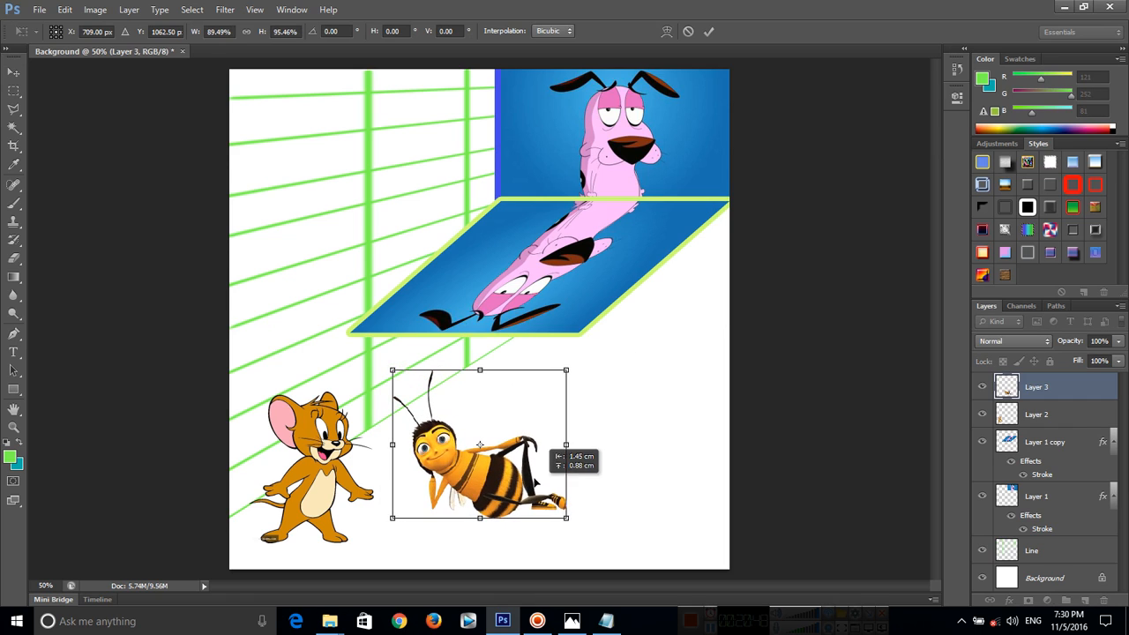
left_click(709, 32)
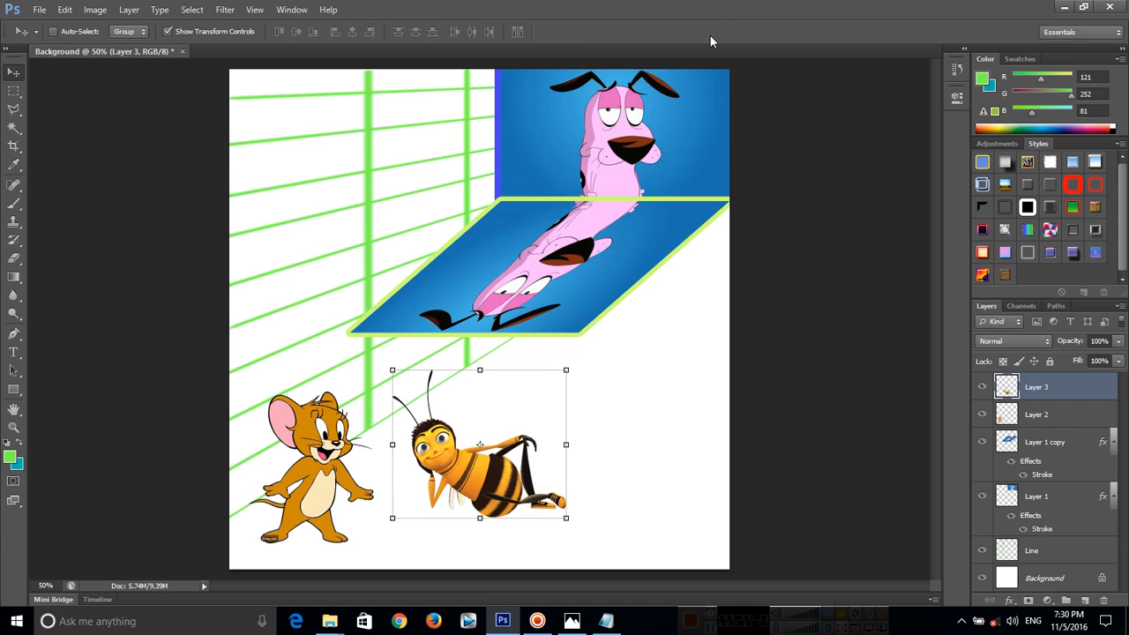
Check the Result.jpg reference and enable an Outer Glow on the bee's Layer 3 using the Blue, Yellow, Blue gradient.
left_click(572, 621)
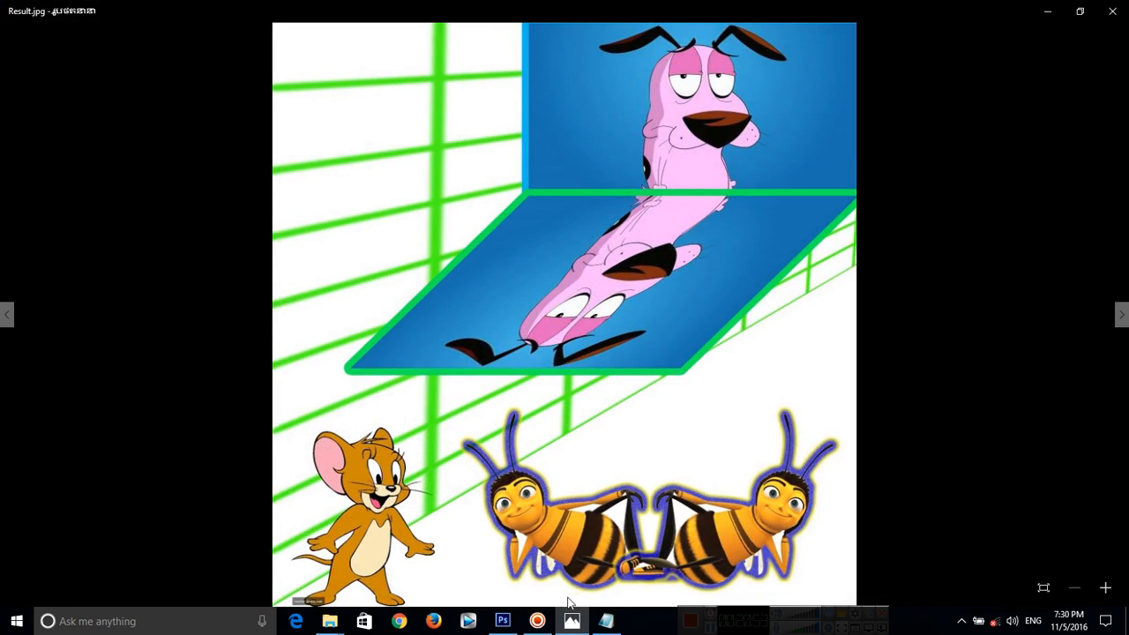
left_click(572, 621)
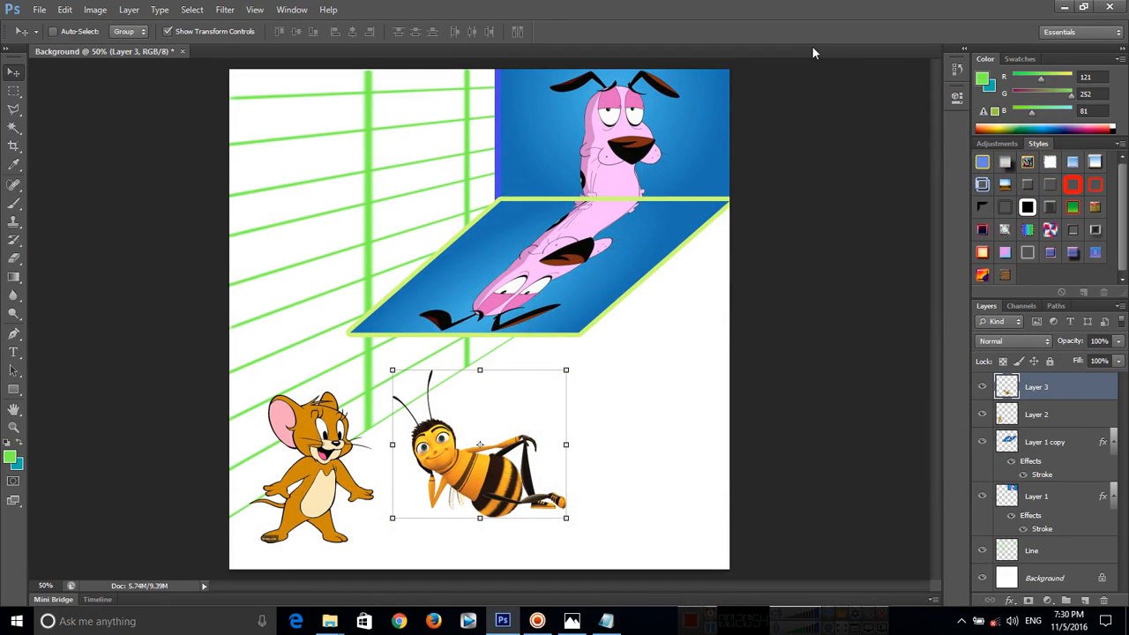
right_click(1041, 390)
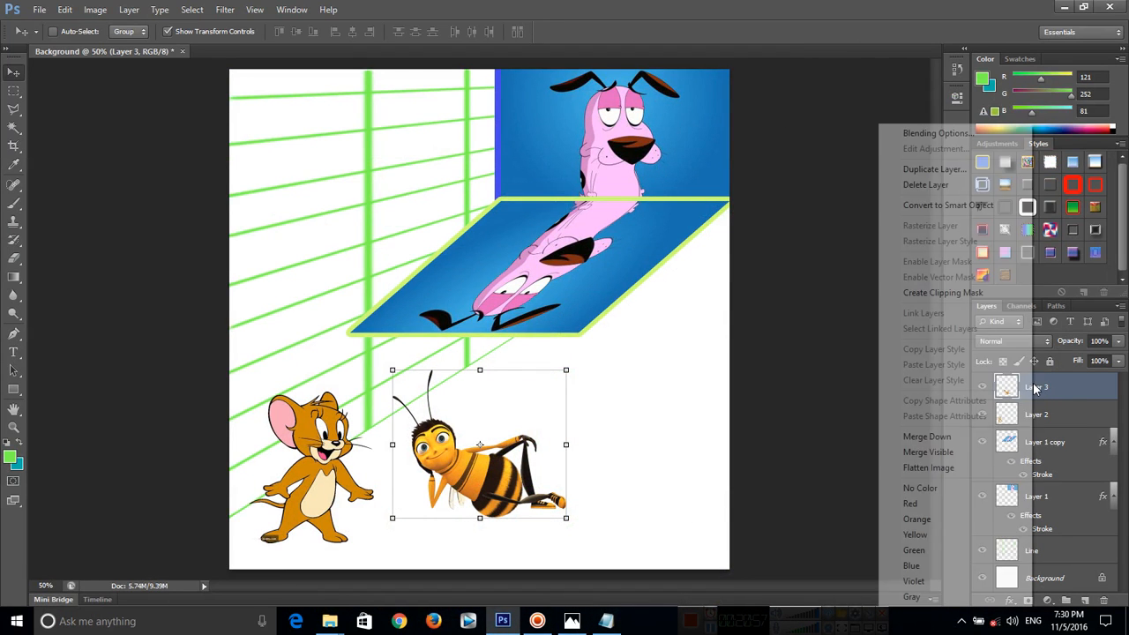
left_click(909, 137)
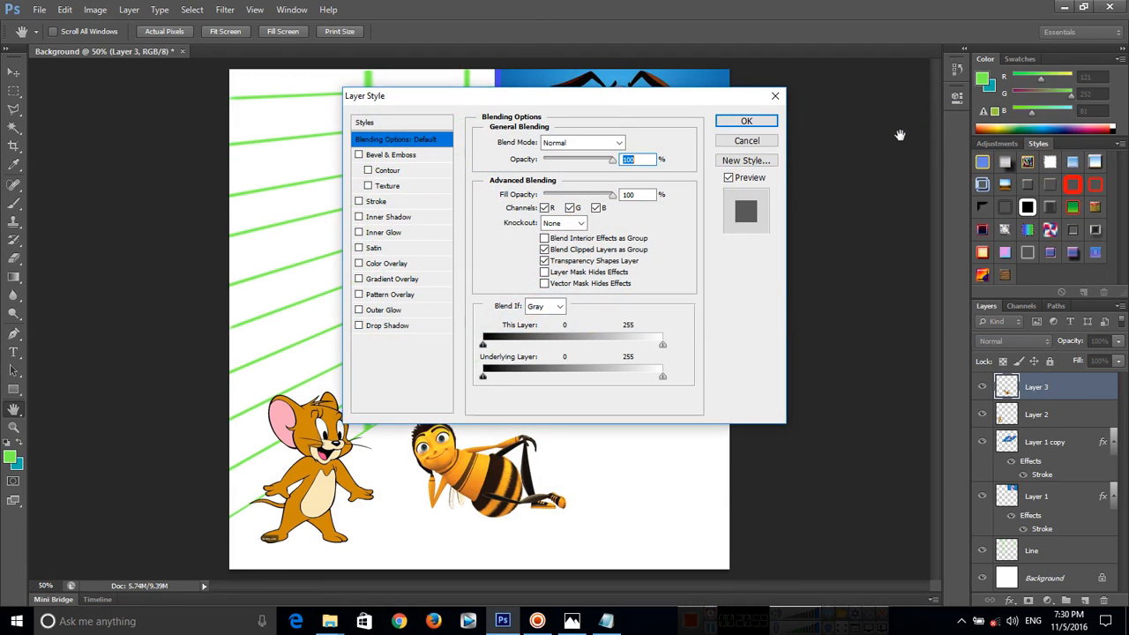
left_click(381, 309)
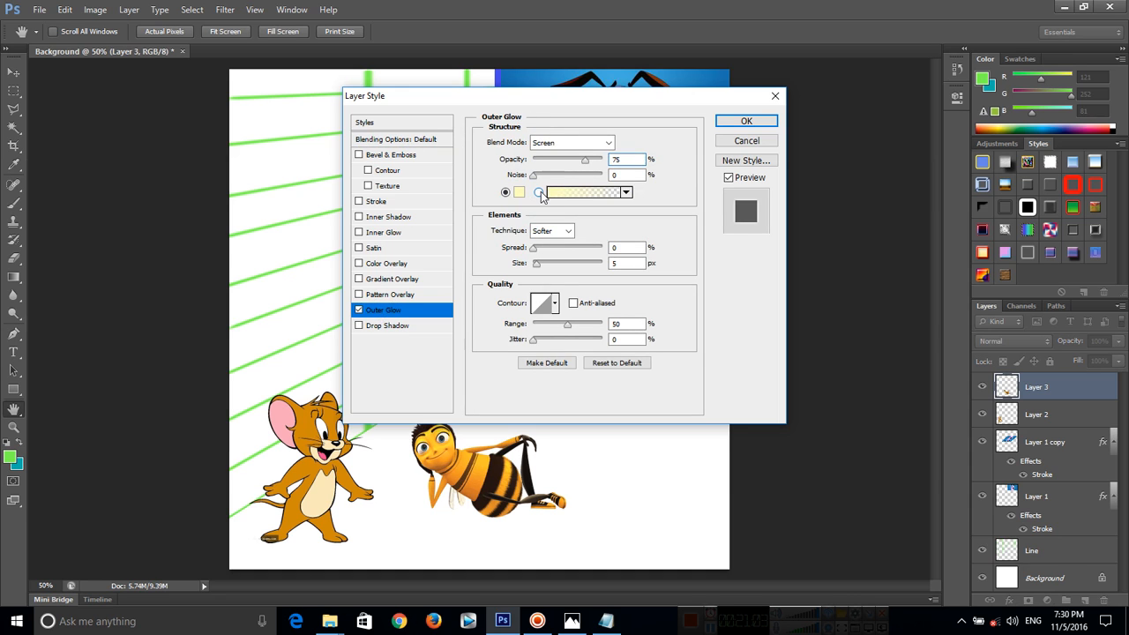
left_click(569, 194)
left_click(567, 141)
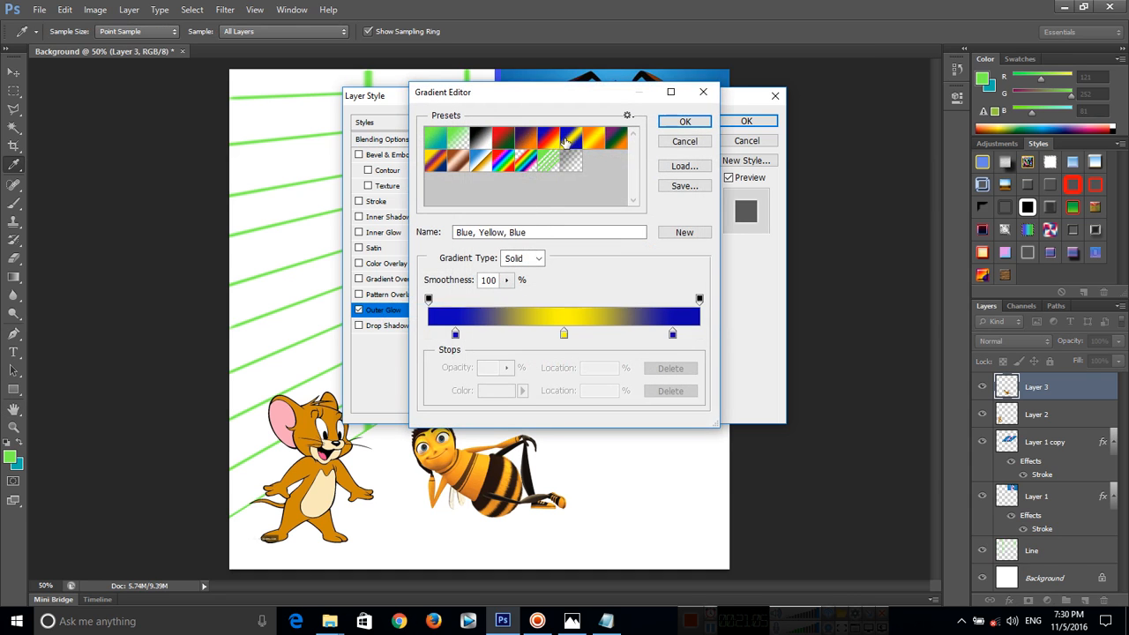
left_click(686, 123)
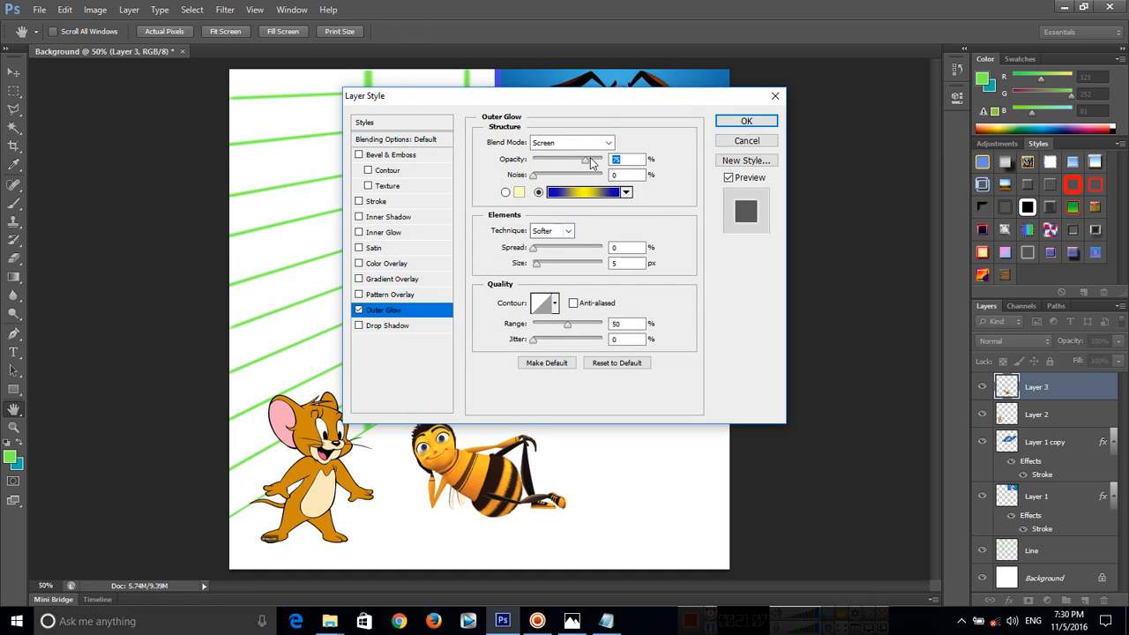
Set the bee's Outer Glow to Normal blend mode with 5% spread and 24 px size.
left_click_drag(610, 103, 369, 79)
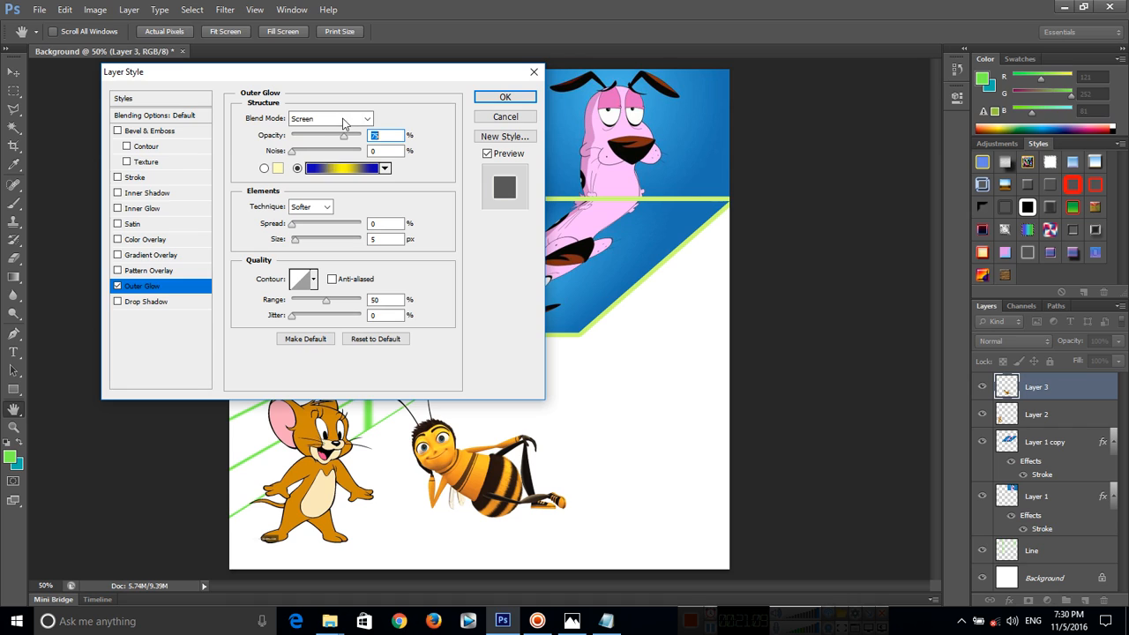
left_click(336, 120)
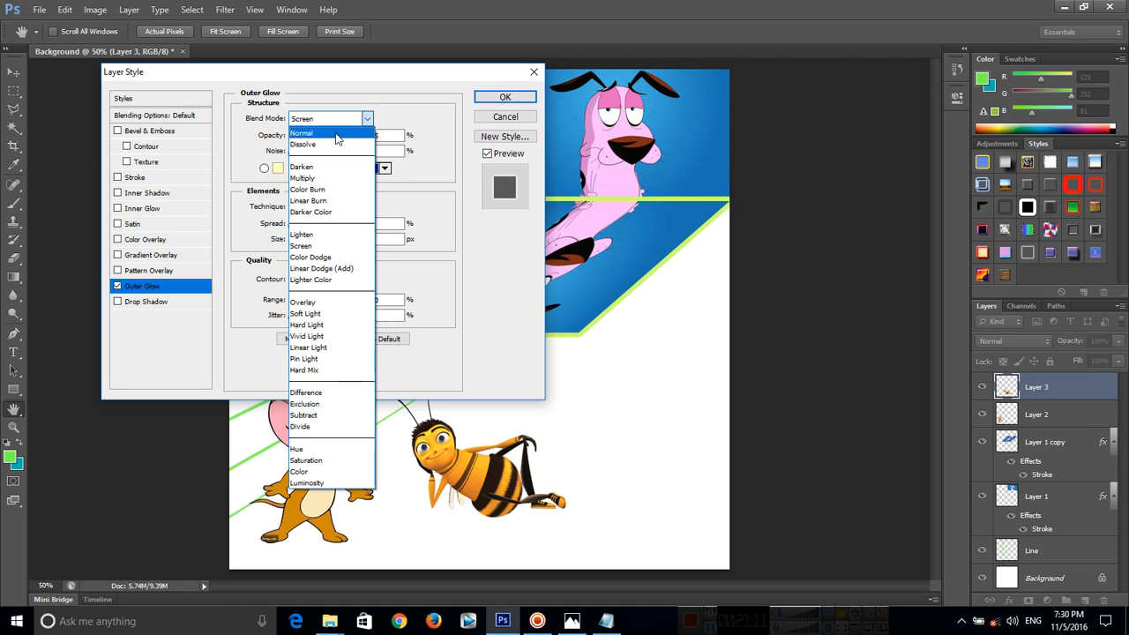
left_click(335, 134)
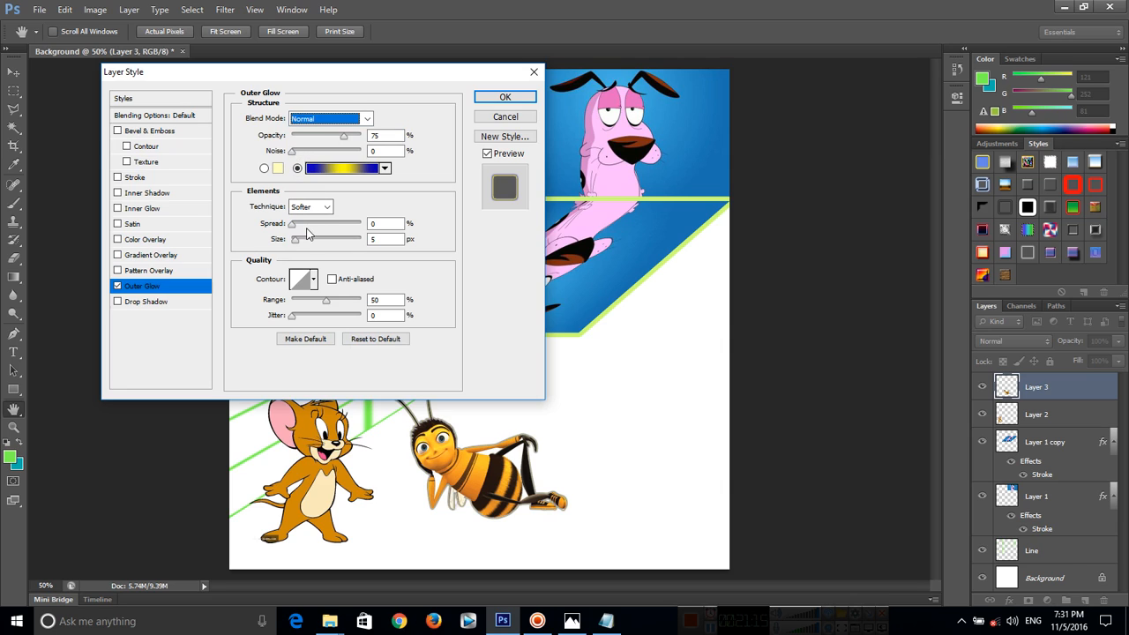
left_click_drag(293, 224, 302, 242)
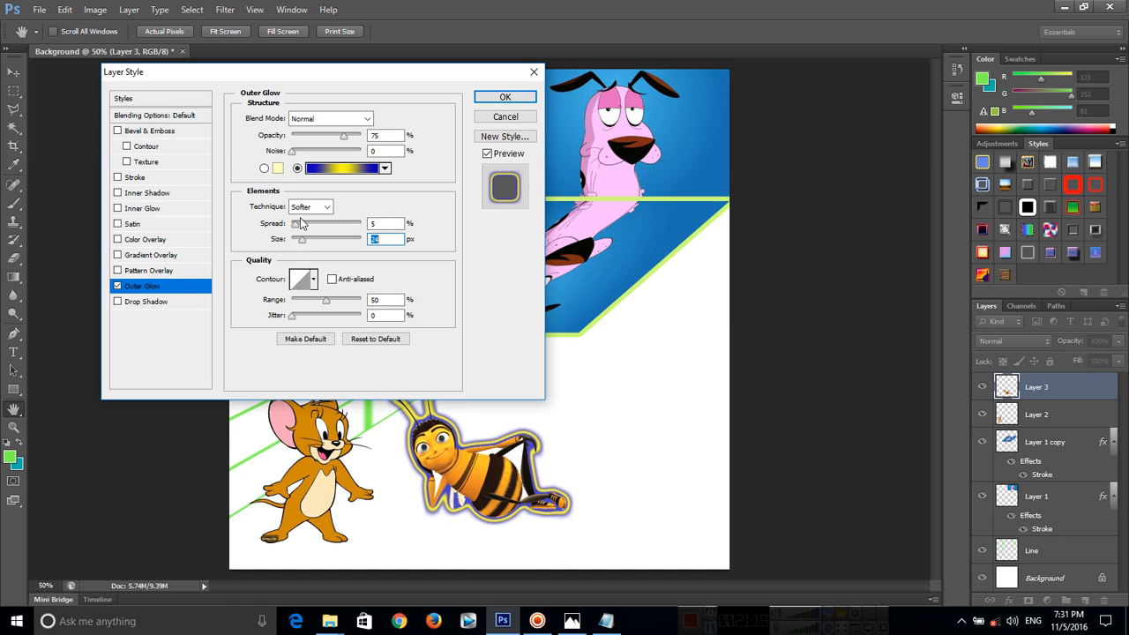
Add a dark blue colour stop at 84% to the glow gradient, set the spread to 24% and apply the layer style.
left_click(324, 170)
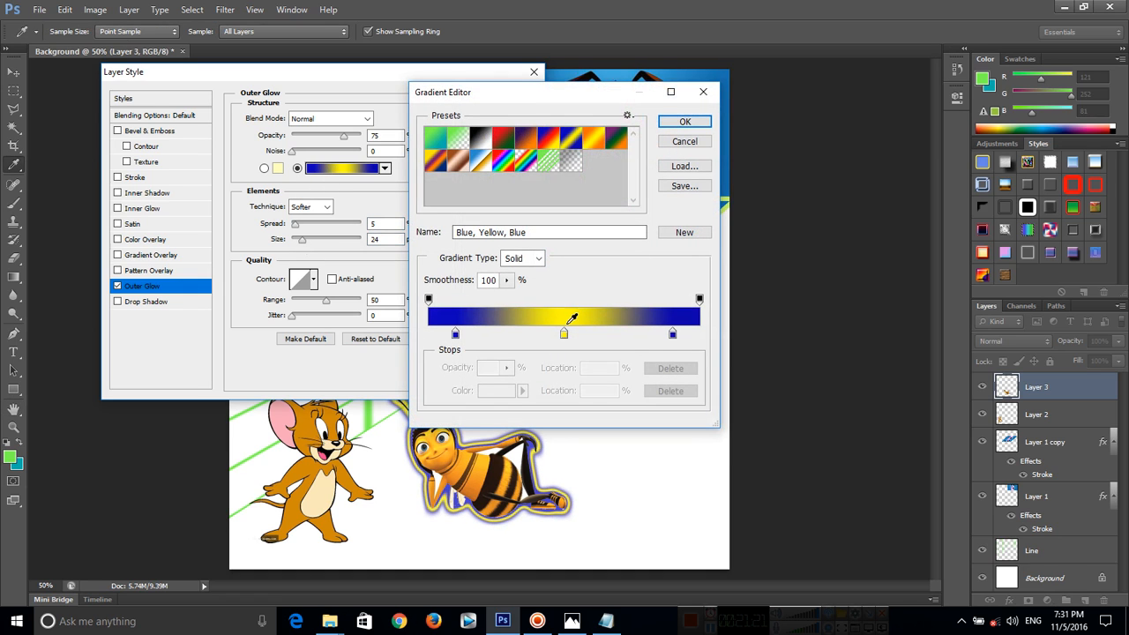
left_click(636, 333)
mouse_move(635, 334)
left_mouse_down()
mouse_move(675, 334)
mouse_move(656, 334)
left_mouse_up()
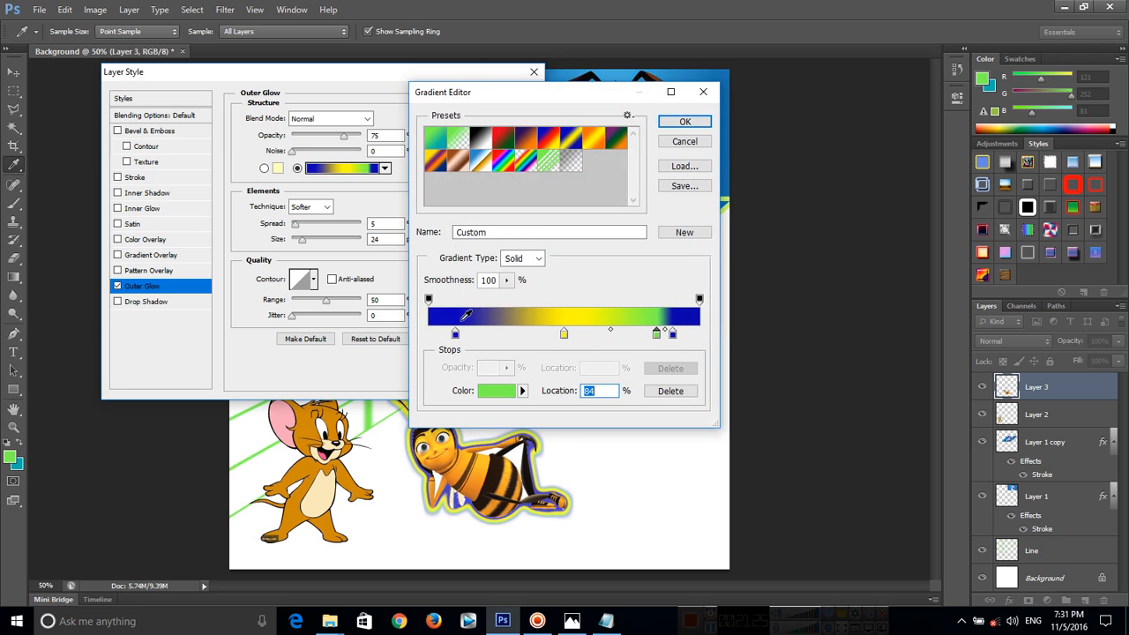
left_click(468, 316)
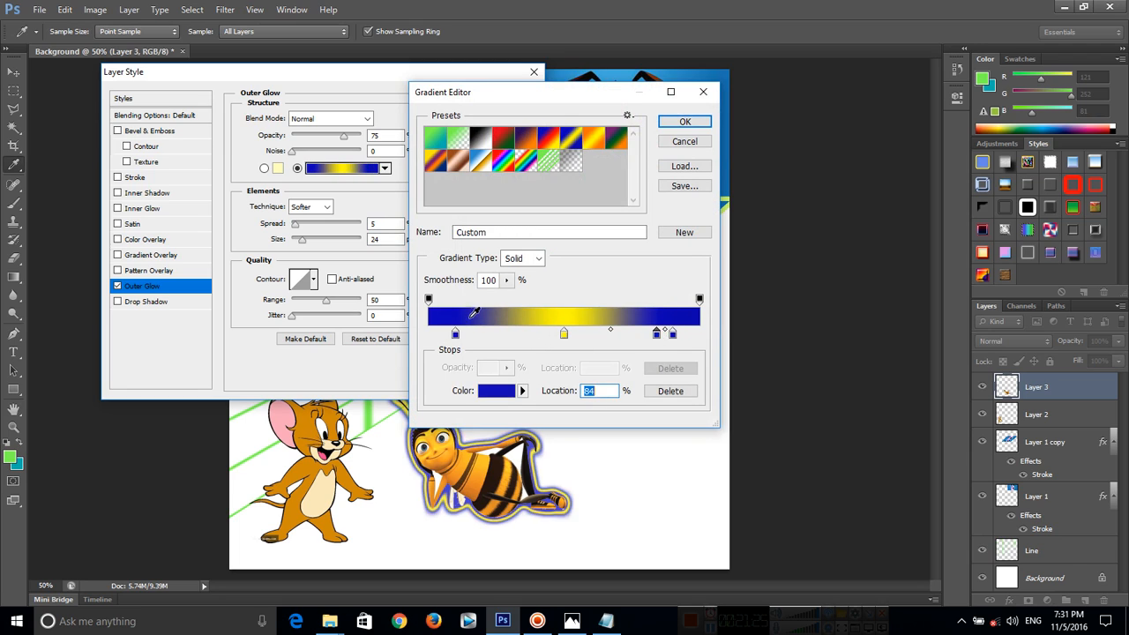
left_click(696, 123)
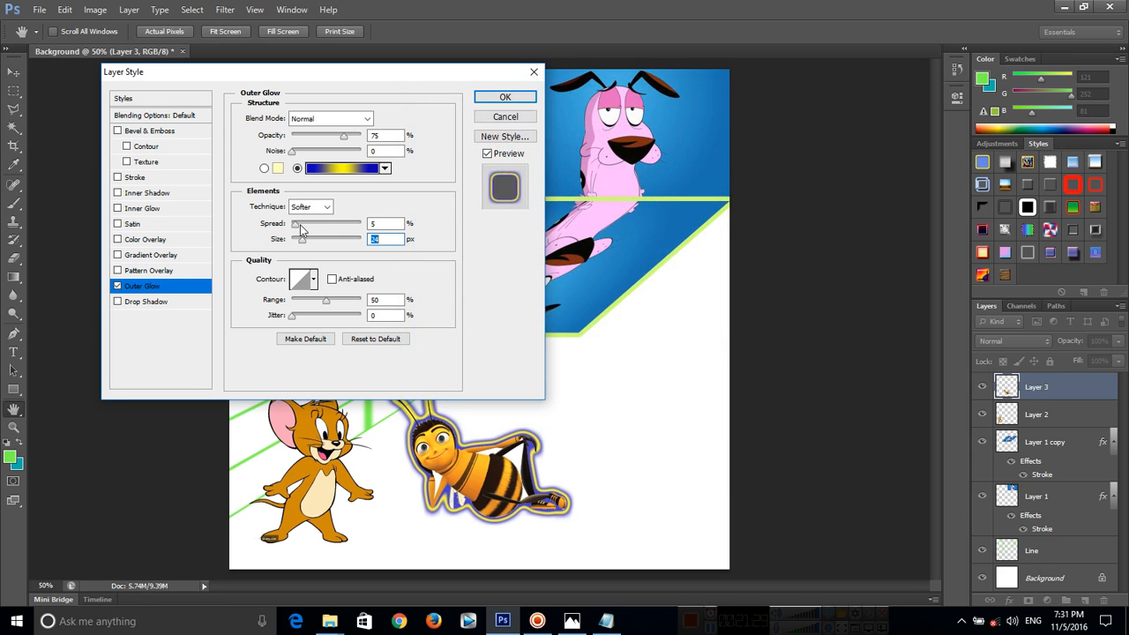
left_click_drag(300, 228, 313, 229)
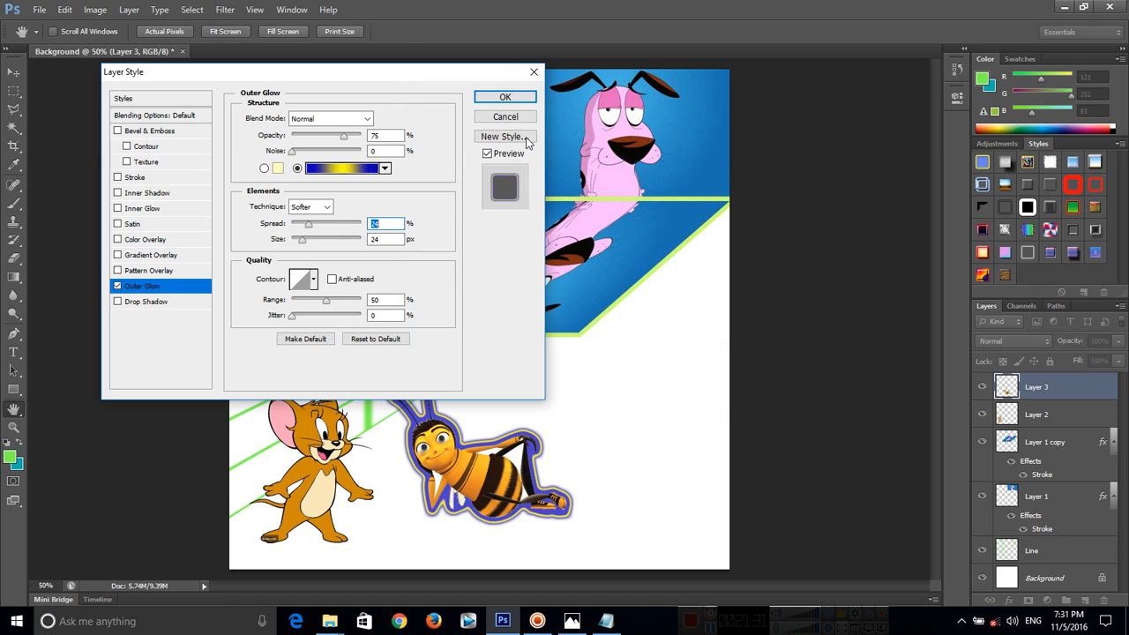
left_click(505, 97)
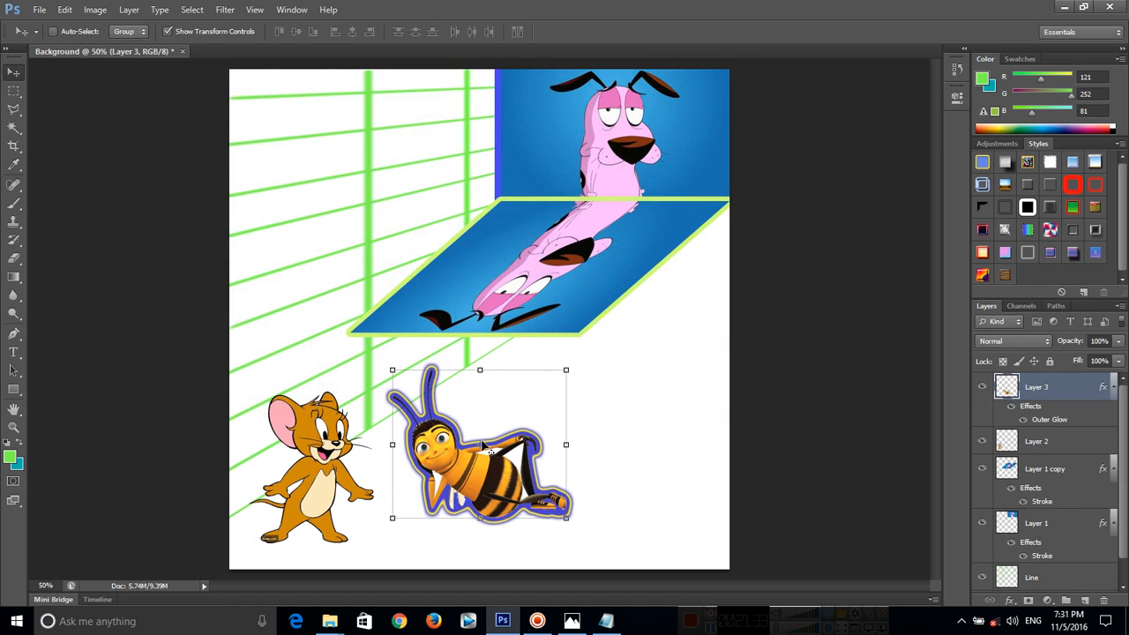
Widen the glowing bee to about 110%, apply the transform and move the bee slightly closer to the mouse.
left_click_drag(566, 444, 575, 445)
right_click(518, 469)
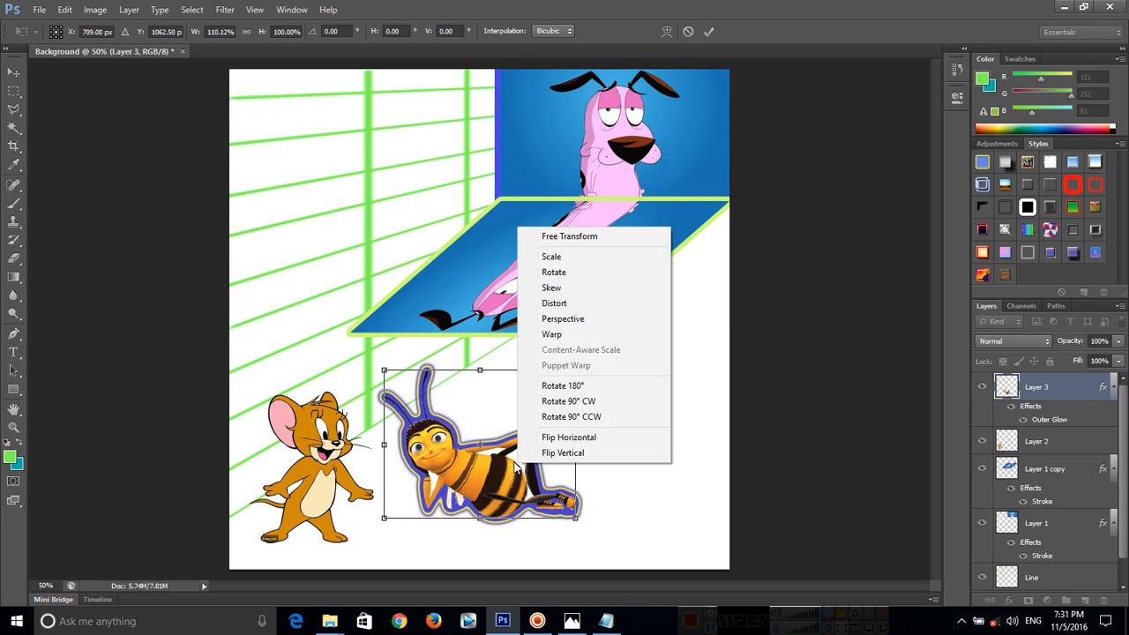
right_click(489, 398)
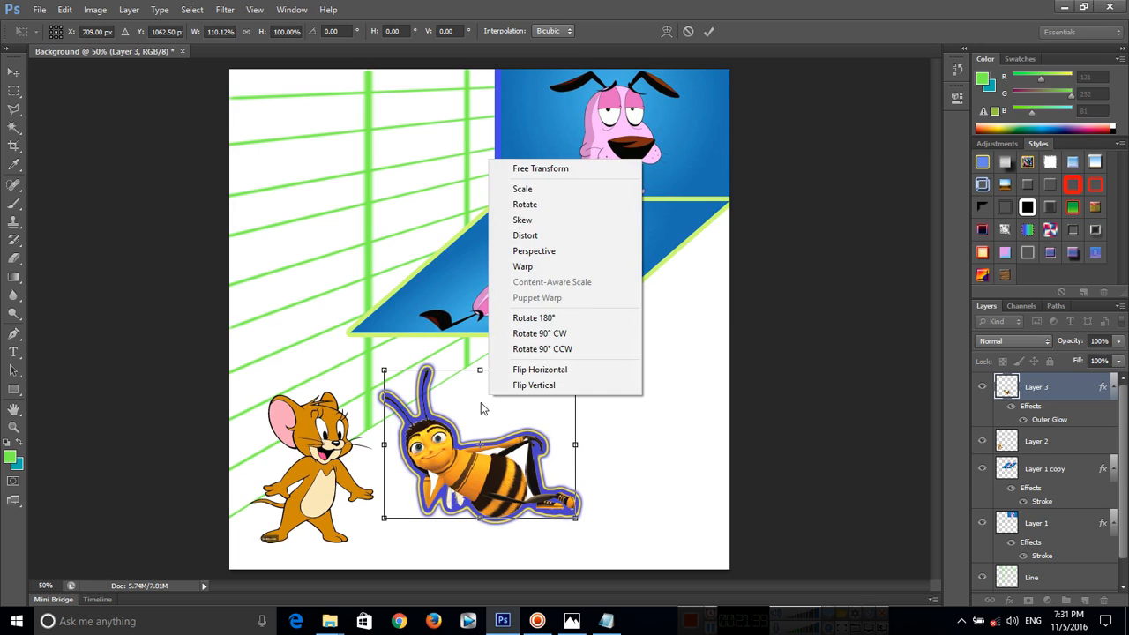
right_click(484, 416)
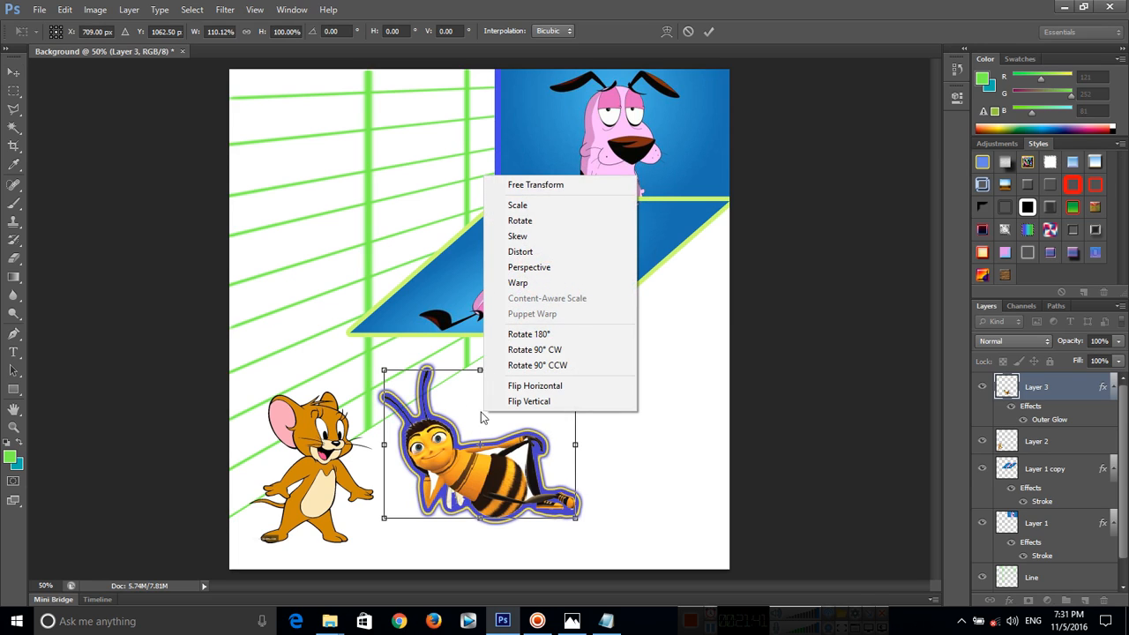
left_click(451, 405)
left_click(709, 31)
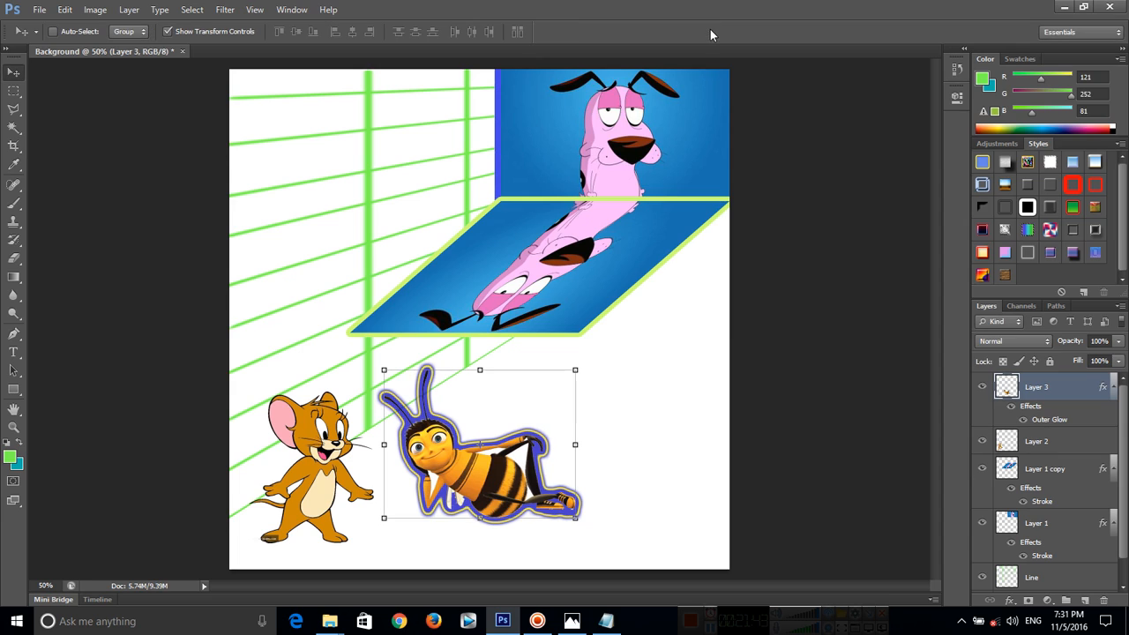
left_click_drag(495, 436, 467, 405)
right_click(485, 429)
left_click(486, 398)
right_click(468, 408)
right_click(448, 405)
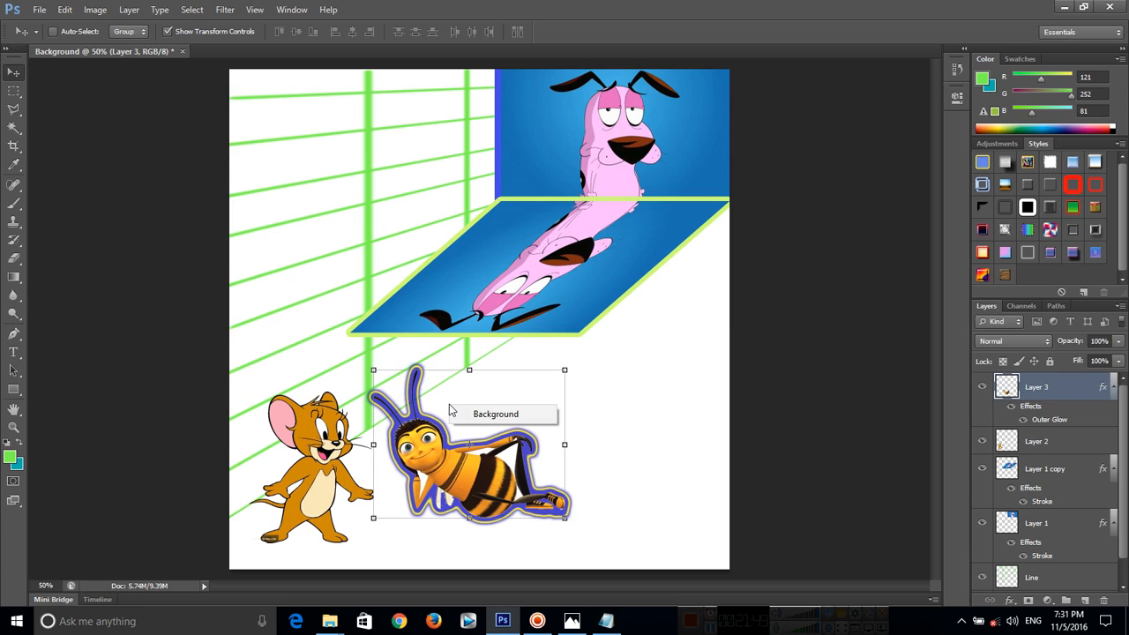
right_click(443, 397)
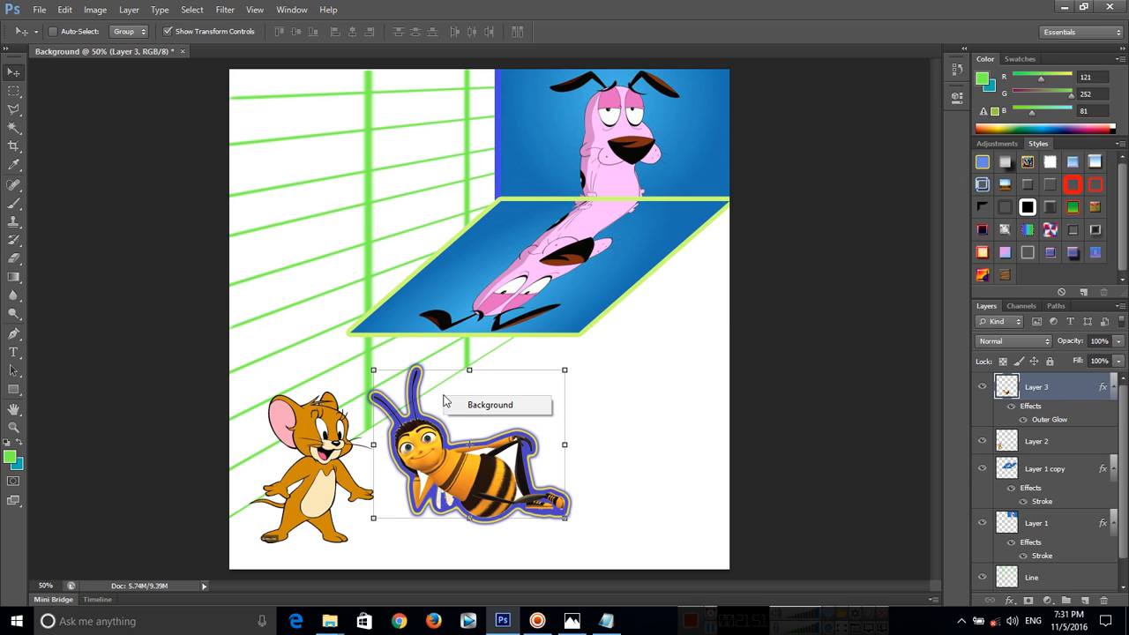
left_click(444, 396)
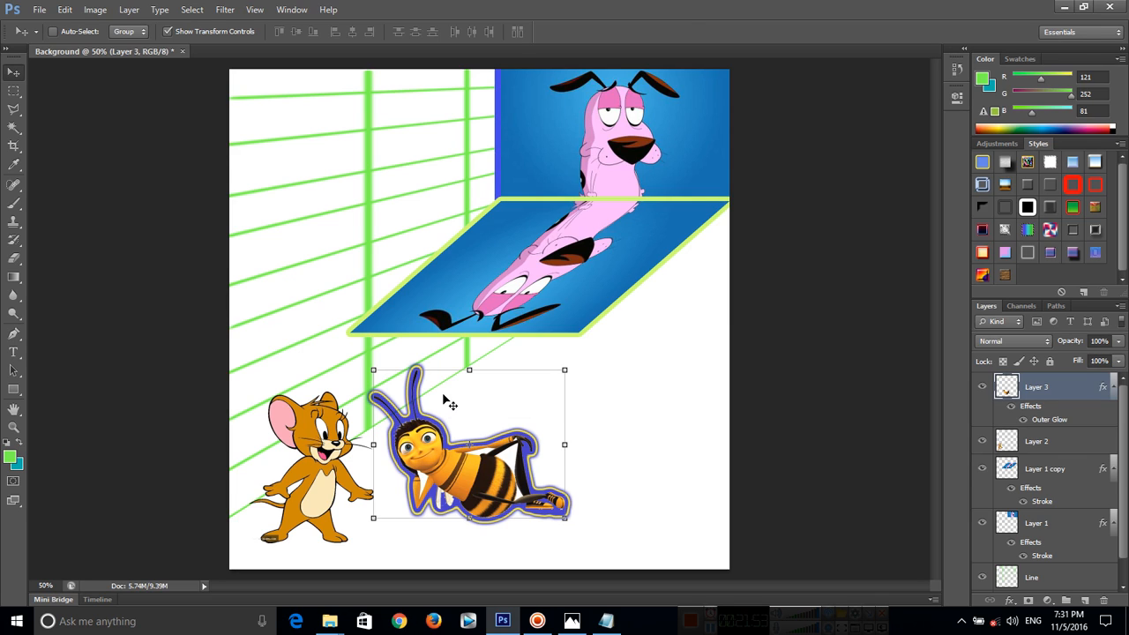
key("ctrl+t")
right_click(444, 397)
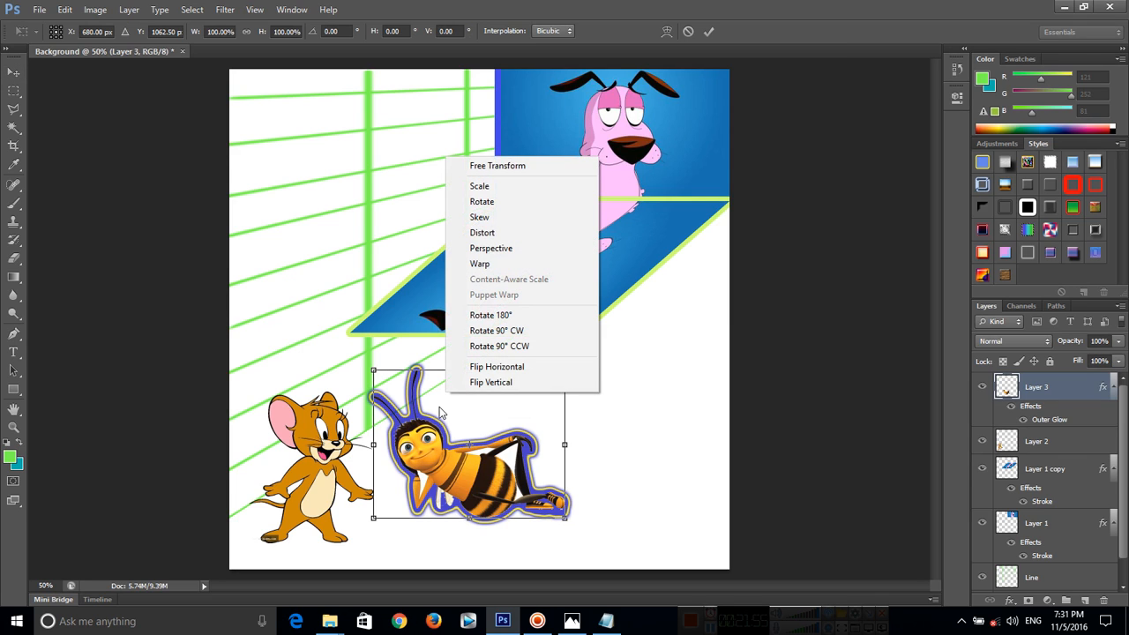
left_click(439, 407)
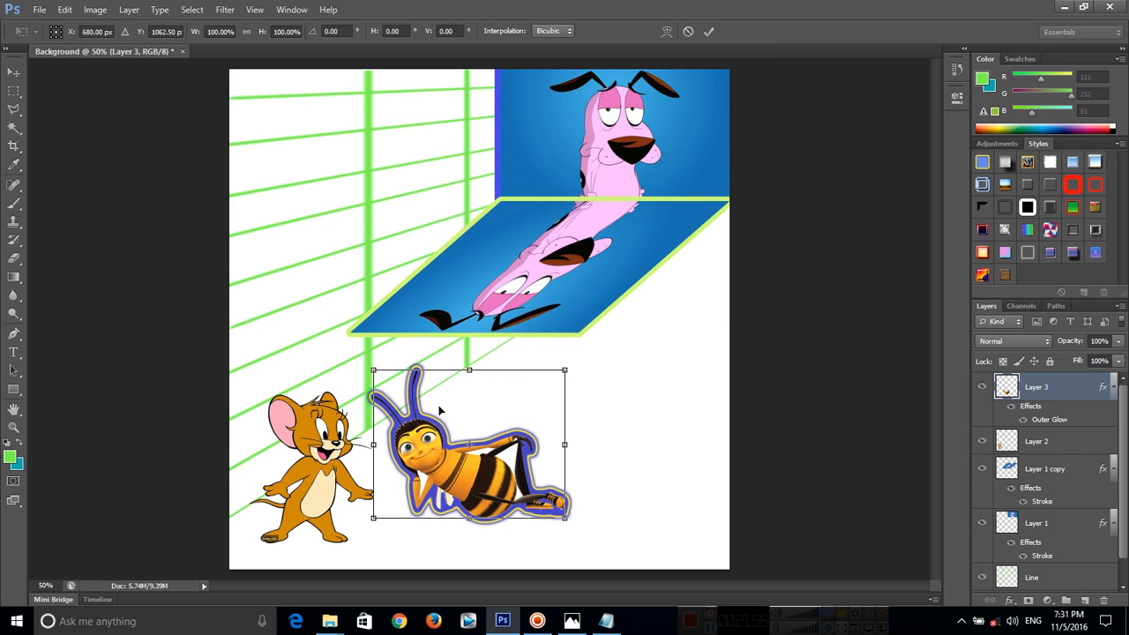
left_click(710, 31)
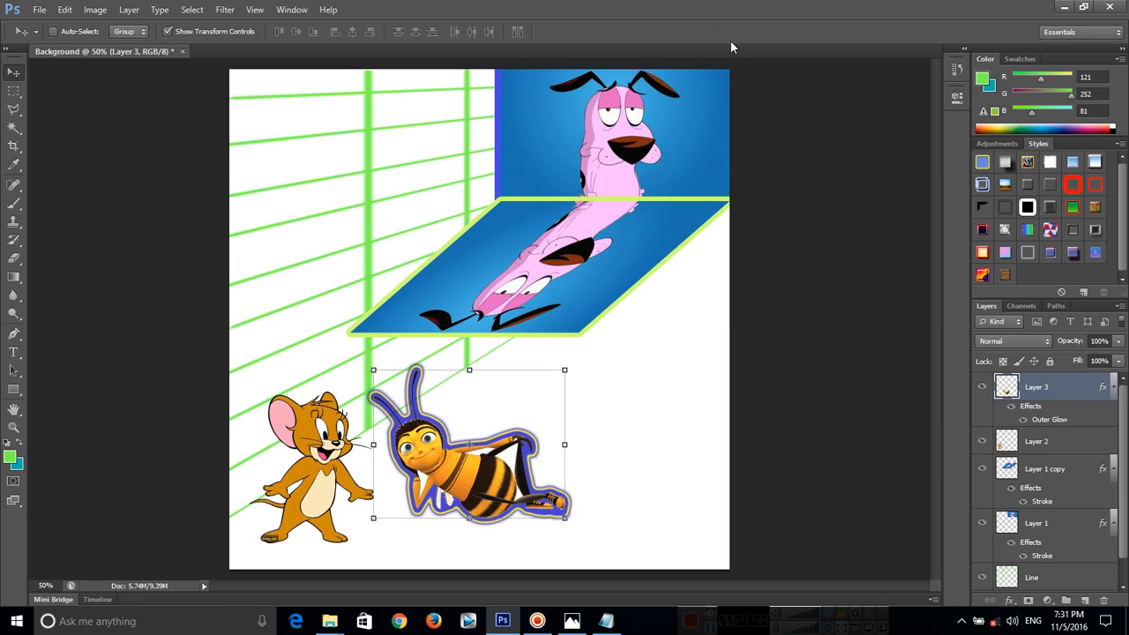
Flip the bee on Layer 3 horizontally in Free Transform and flip it back.
right_click(417, 395)
left_click(424, 384)
key("ctrl+t")
right_click(424, 379)
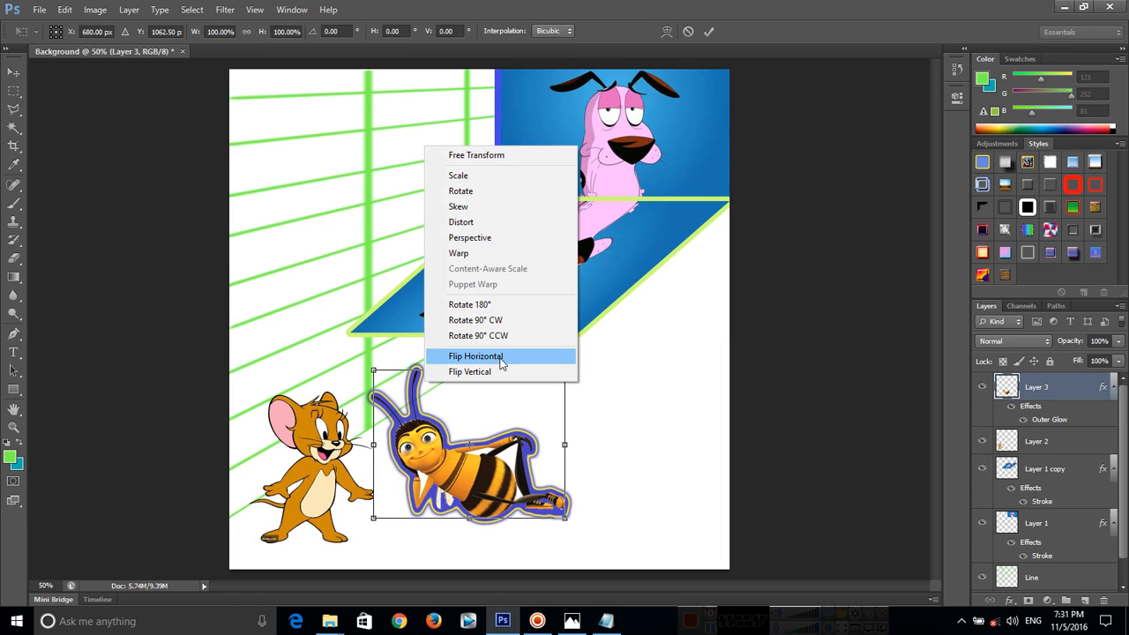
left_click(500, 356)
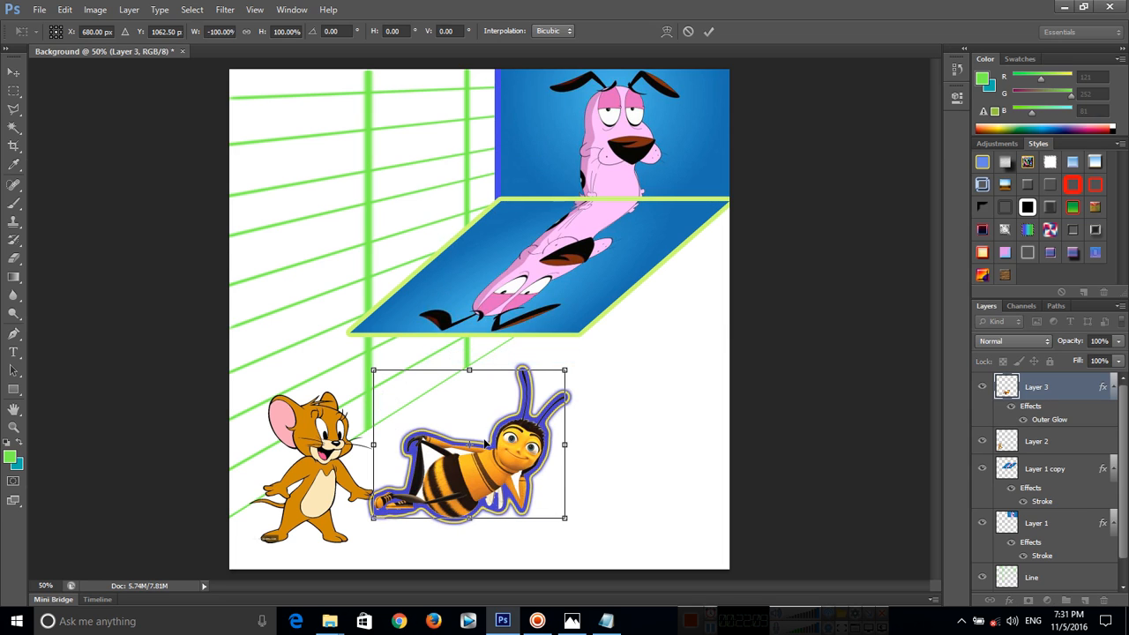
right_click(471, 412)
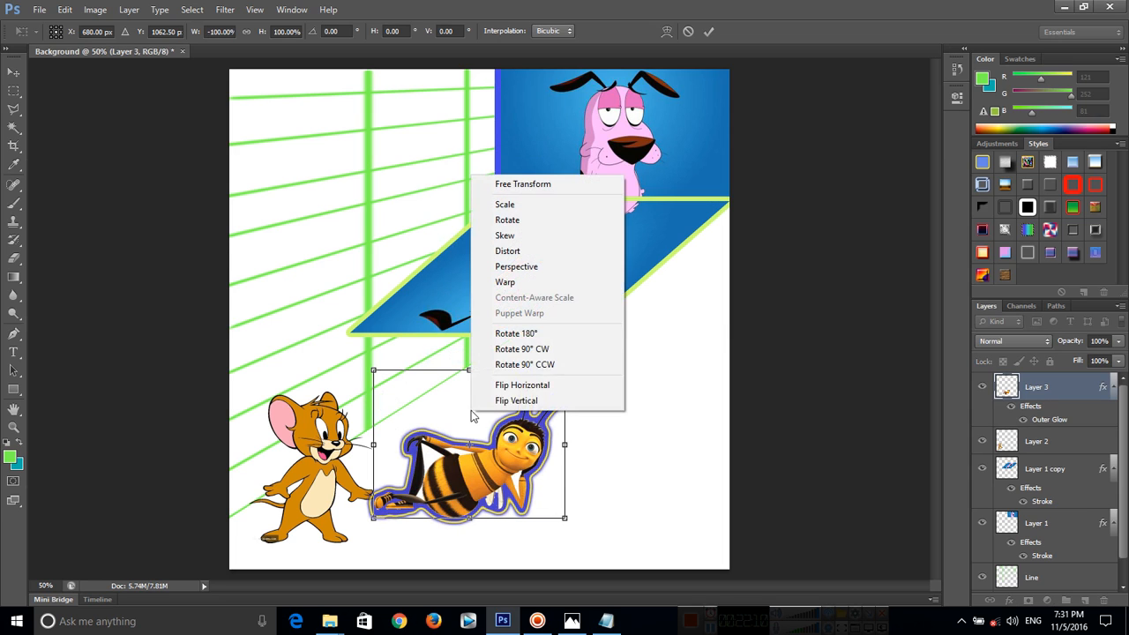
left_click(533, 383)
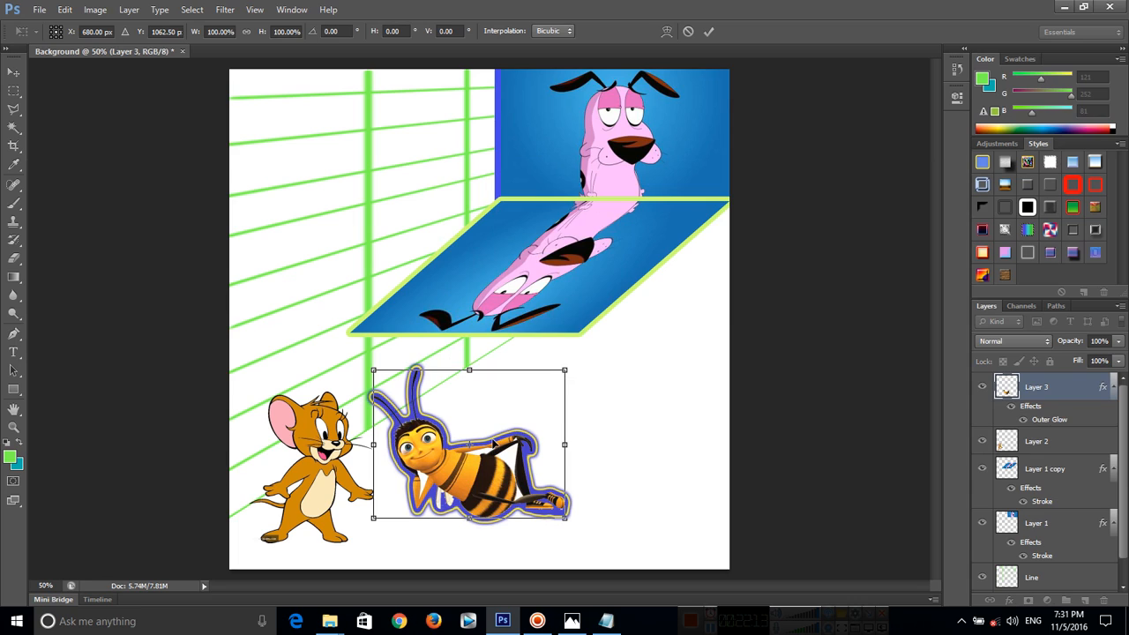
Duplicate the glowing bee and place the copy, flipped horizontally, opposite the original with their feet overlapping.
left_click_drag(478, 421, 590, 420)
left_click(709, 32)
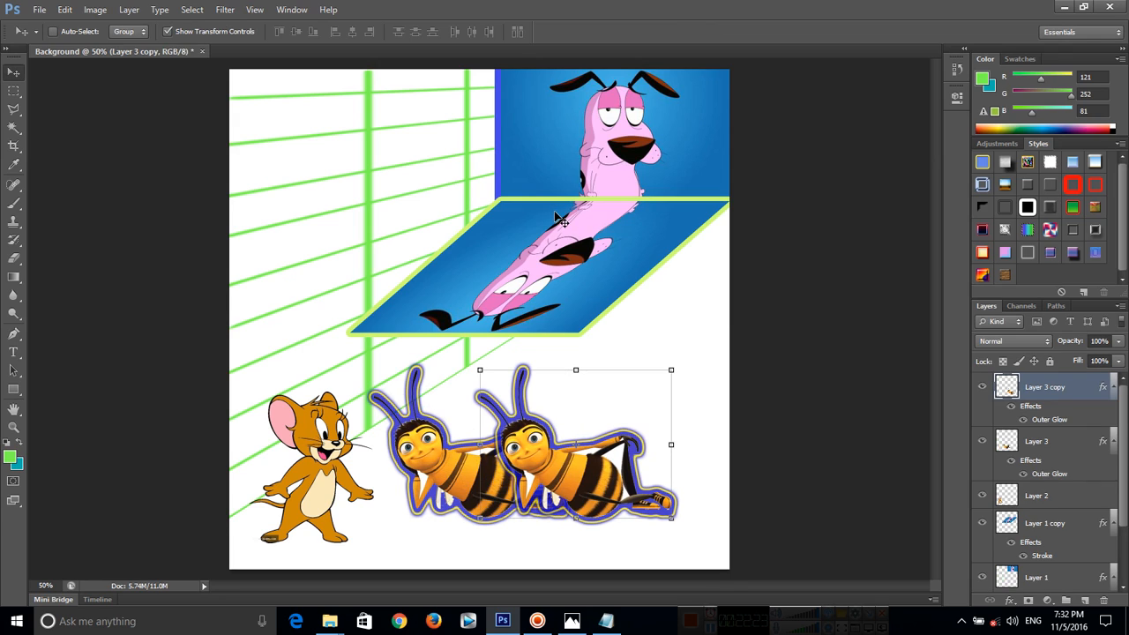
key("ctrl+t")
right_click(576, 426)
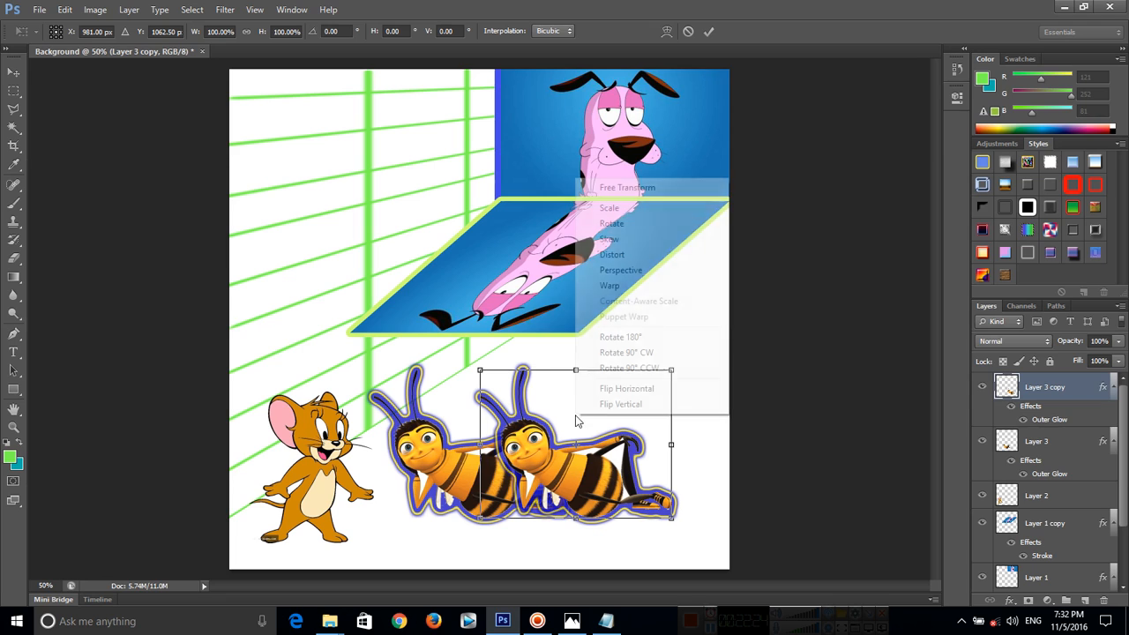
left_click(631, 392)
mouse_move(589, 460)
left_mouse_down()
mouse_move(620, 461)
mouse_move(599, 475)
left_mouse_up()
left_click(710, 31)
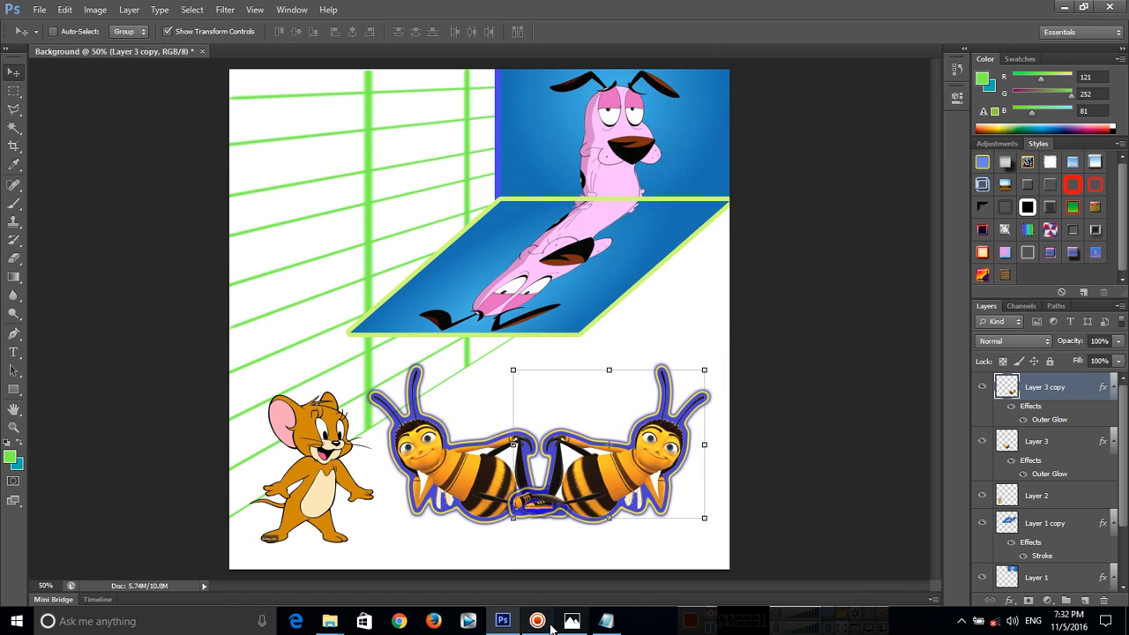
Compare the finished composition with the Result.jpg reference.
left_click(584, 623)
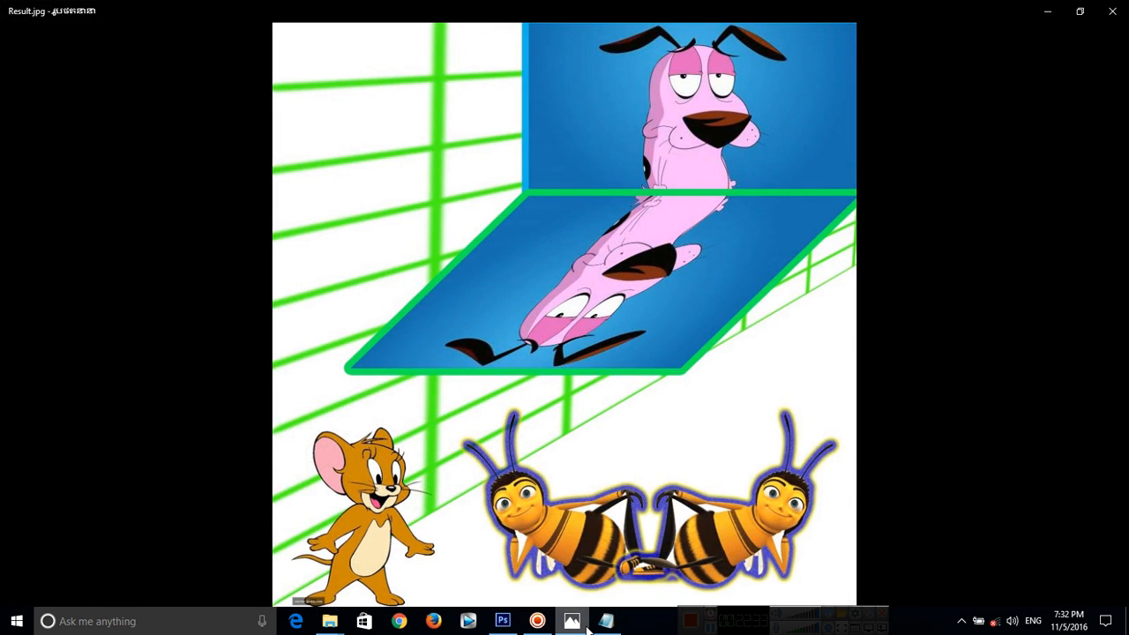
left_click(586, 628)
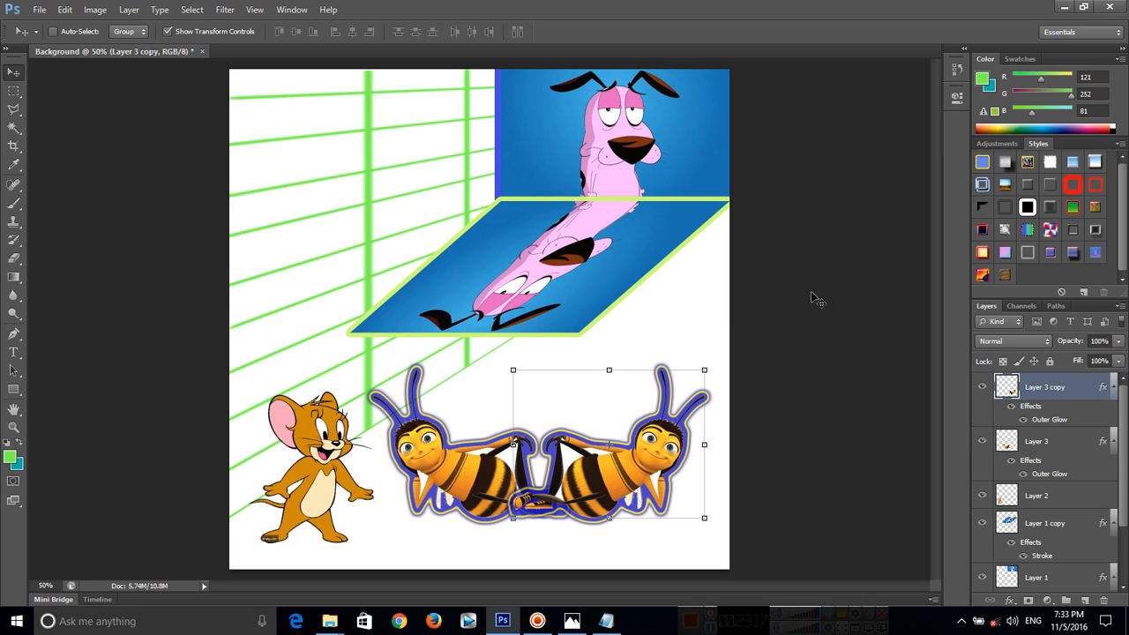
left_click(540, 627)
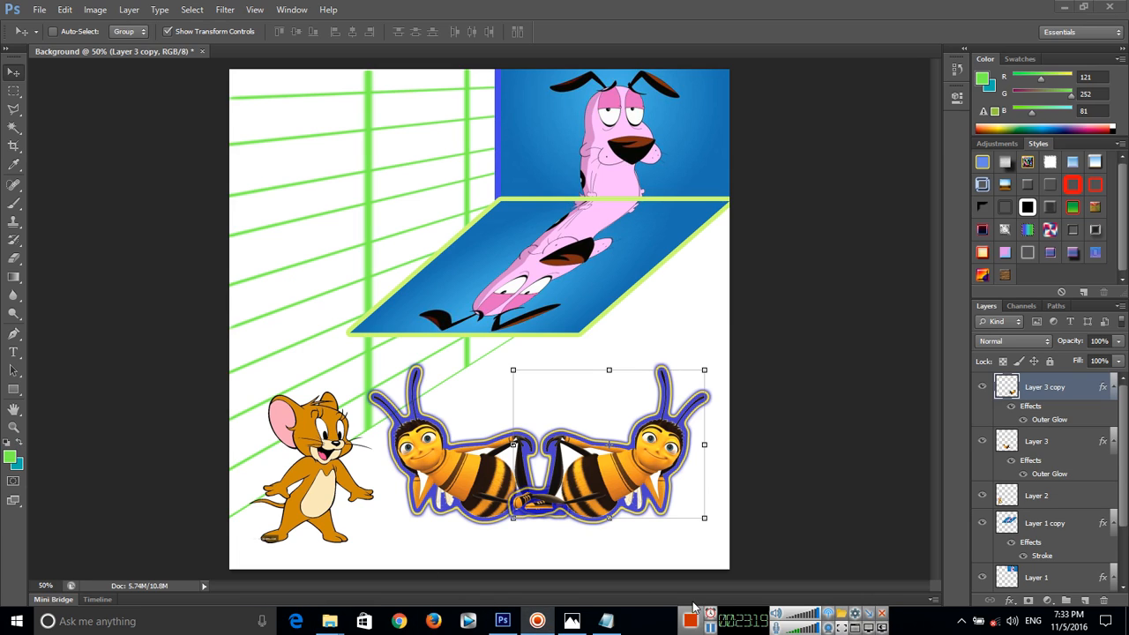